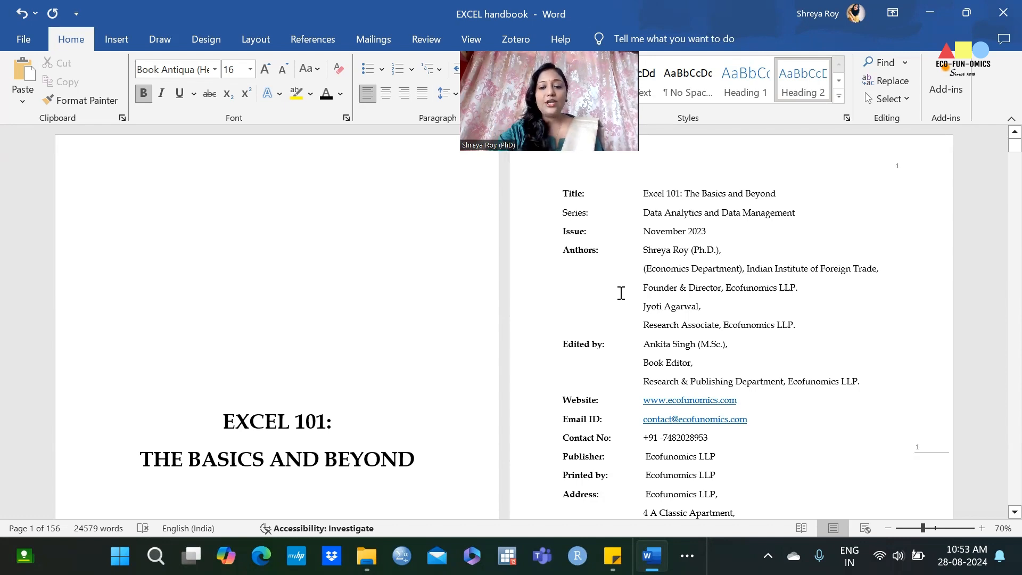
Examine the handbook's publication details, selecting the website, email and contact number lines, and look through its table of contents
{"action": "scroll", "coordinate": [619, 293], "scroll_direction": "down", "scroll_amount": 3}
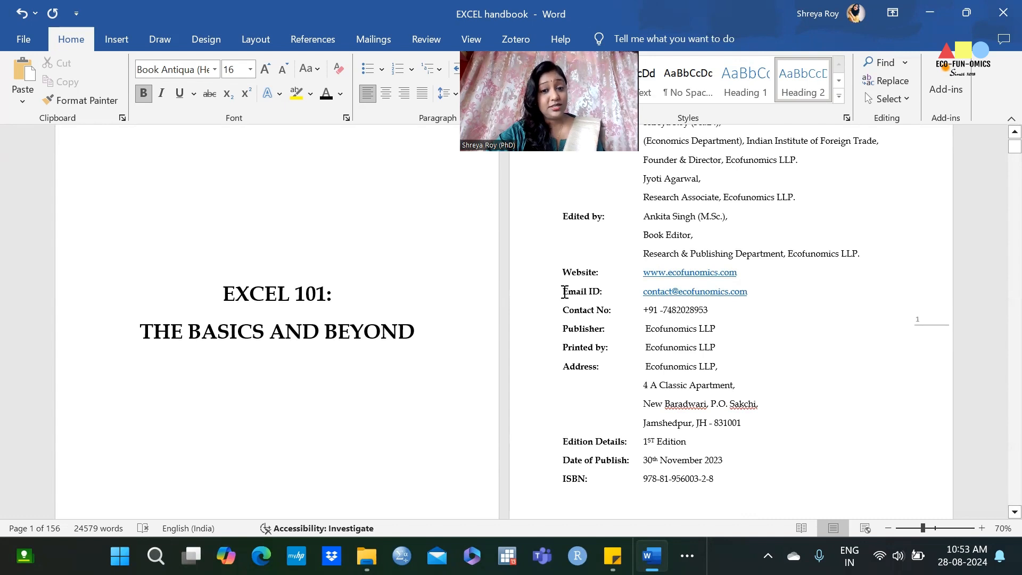
{"action": "left_click_drag", "start_coordinate": [563, 274], "coordinate": [737, 310]}
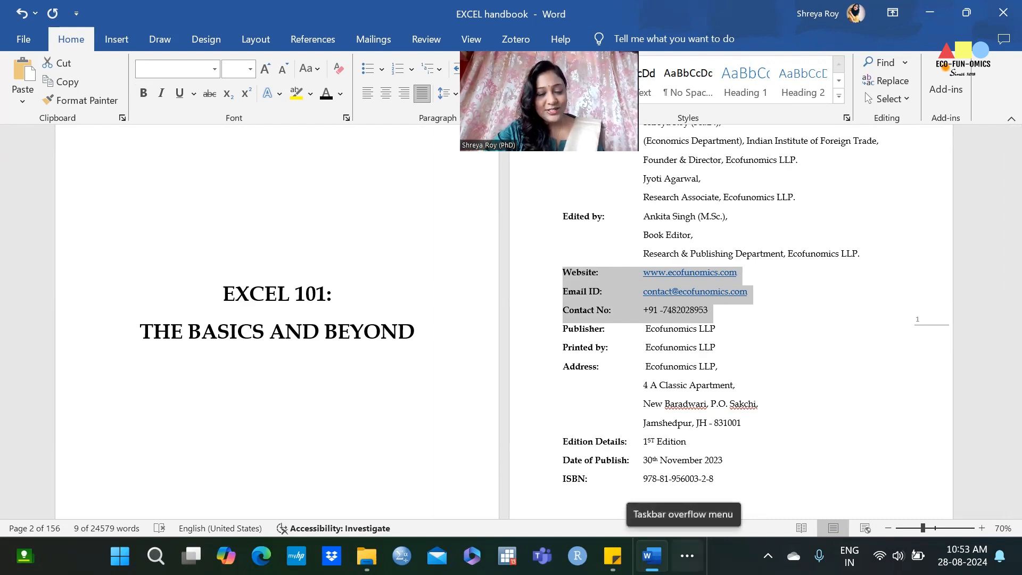
{"action": "scroll", "coordinate": [333, 335], "scroll_direction": "down", "scroll_amount": 8}
{"action": "scroll", "coordinate": [331, 337], "scroll_direction": "down", "scroll_amount": 5}
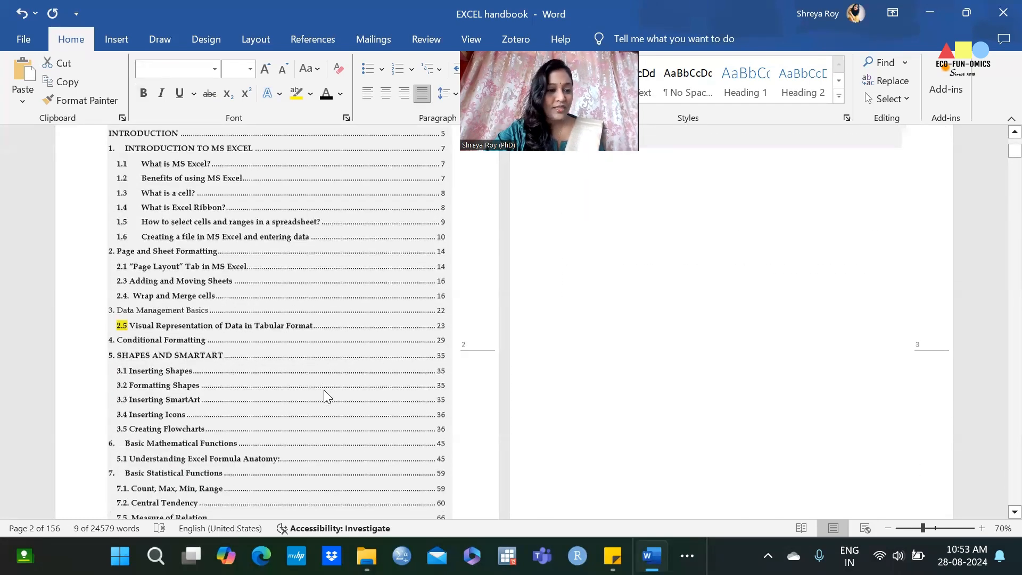
{"action": "scroll", "coordinate": [324, 389], "scroll_direction": "down", "scroll_amount": 1}
{"action": "scroll", "coordinate": [145, 471], "scroll_direction": "down", "scroll_amount": 2}
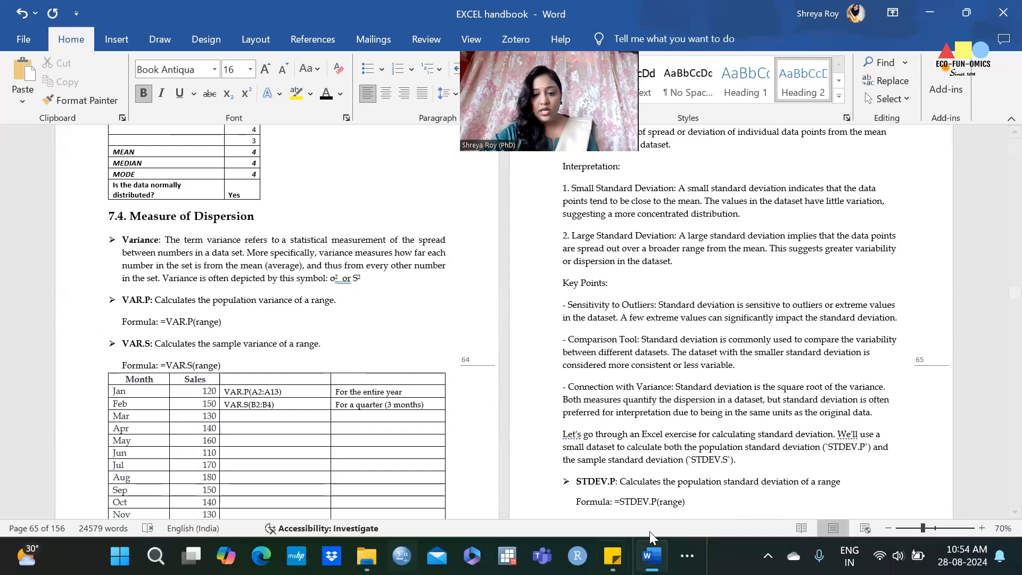
Switch to the PowerPoint presentation and view the Variance definition on slide 4 and the variance formula on slide 5
{"action": "left_click", "coordinate": [687, 556]}
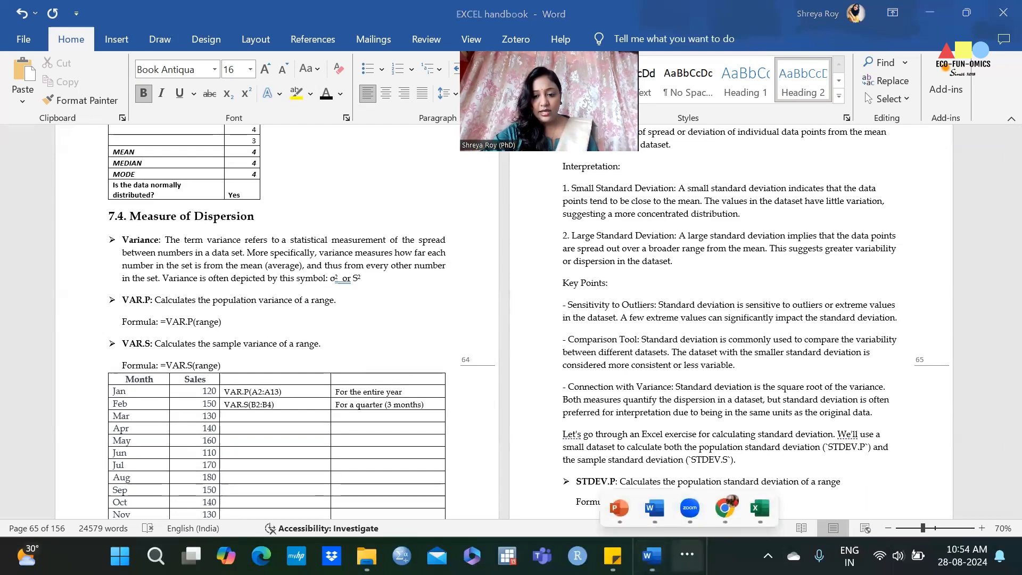
{"action": "left_click", "coordinate": [611, 513]}
{"action": "scroll", "coordinate": [144, 213], "scroll_direction": "up", "scroll_amount": 6}
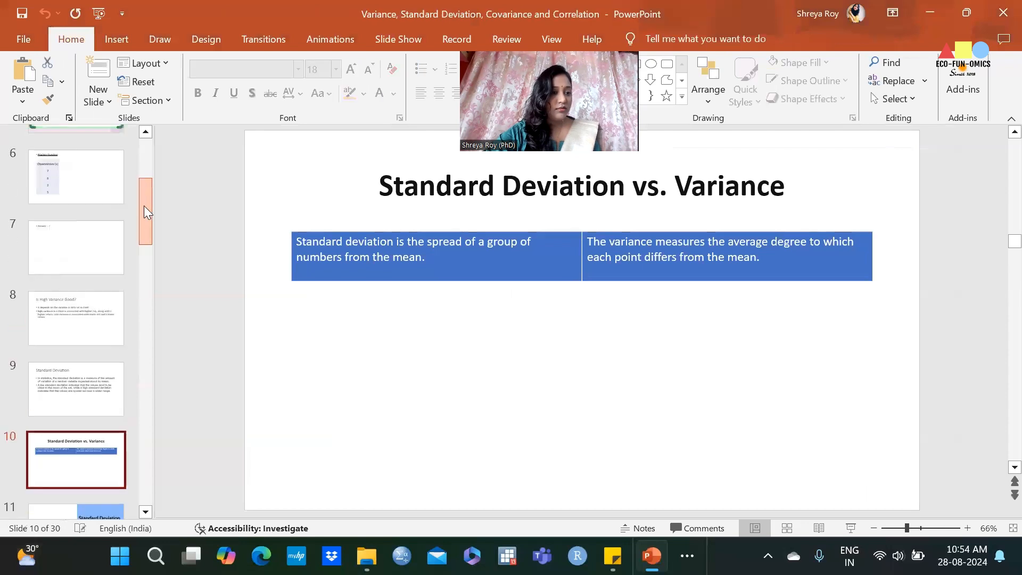
{"action": "left_click_drag", "start_coordinate": [146, 188], "coordinate": [146, 139]}
{"action": "left_click", "coordinate": [68, 394]}
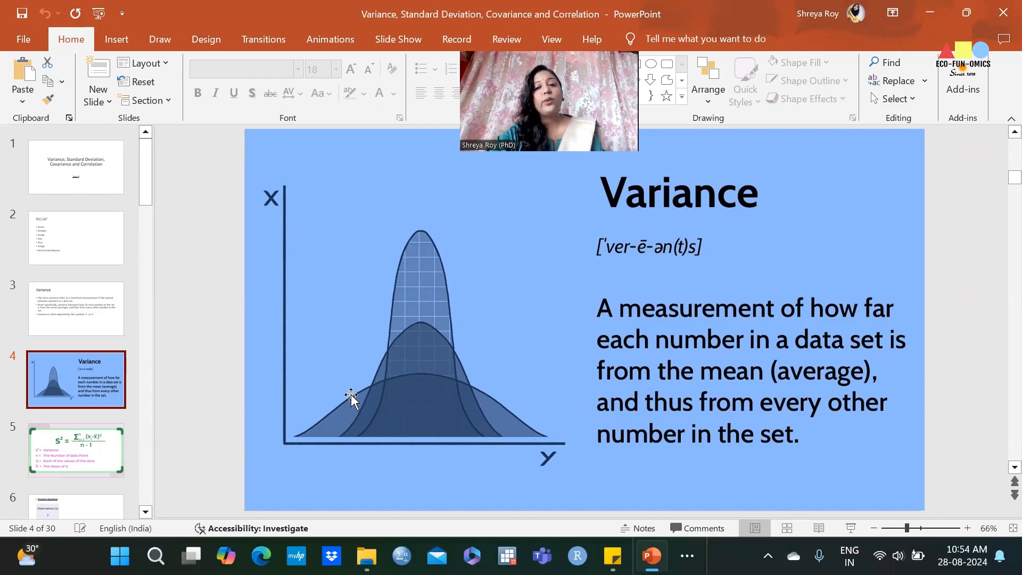
{"action": "left_click", "coordinate": [61, 462]}
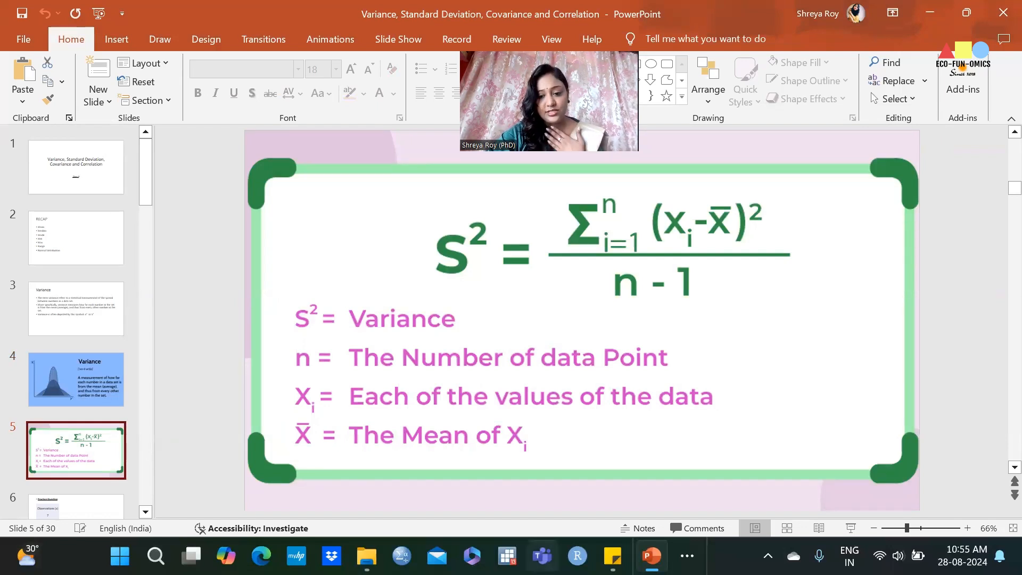
Switch back to the EXCEL handbook in Word and examine the VAR.P and VAR.S formulas and example table in section 7.4
{"action": "left_click", "coordinate": [676, 548]}
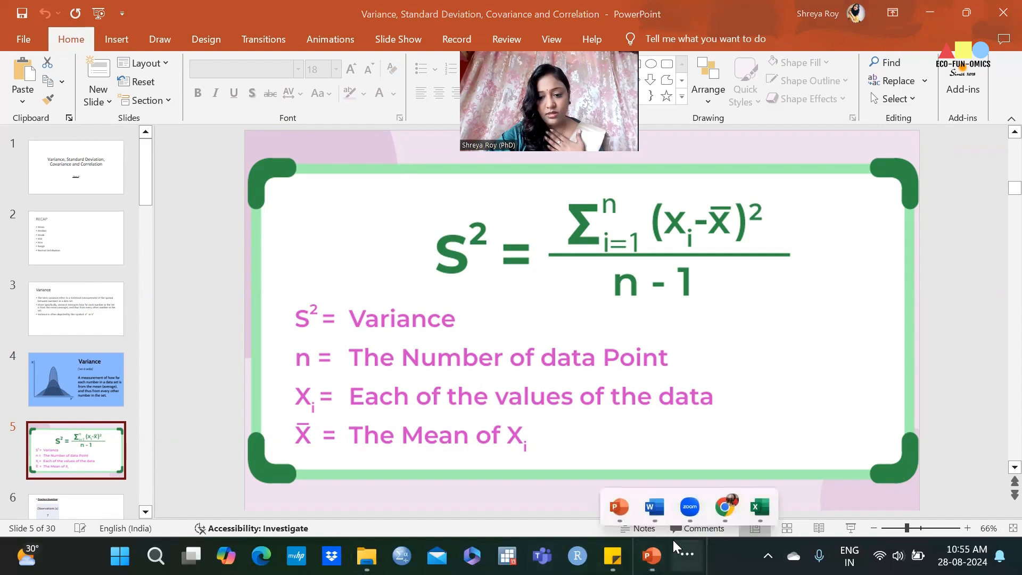
{"action": "left_click", "coordinate": [656, 508]}
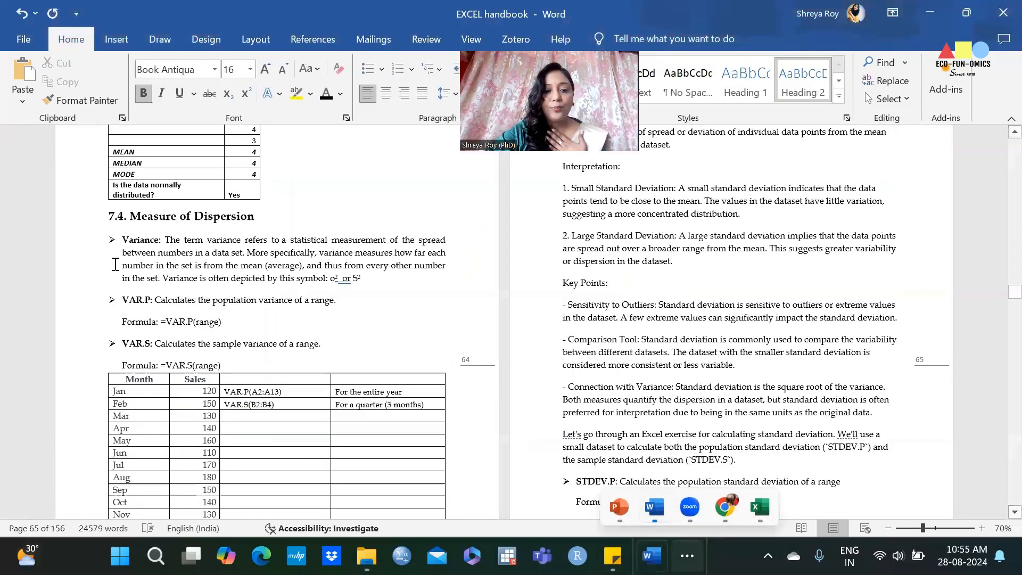
{"action": "scroll", "coordinate": [256, 397], "scroll_direction": "down", "scroll_amount": 5}
{"action": "scroll", "coordinate": [255, 402], "scroll_direction": "down", "scroll_amount": 1}
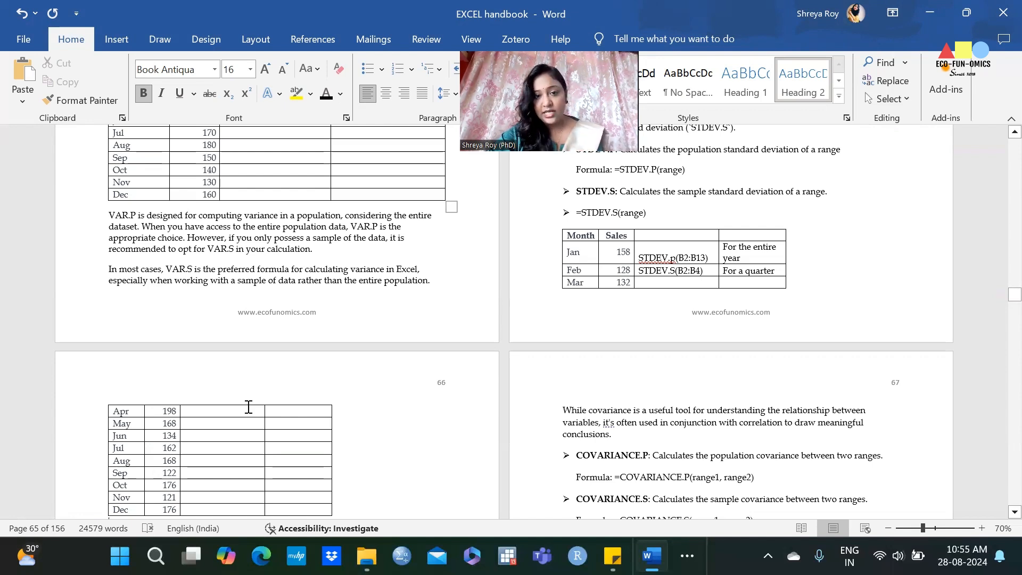
{"action": "scroll", "coordinate": [249, 405], "scroll_direction": "down", "scroll_amount": 2}
{"action": "scroll", "coordinate": [799, 333], "scroll_direction": "up", "scroll_amount": 10}
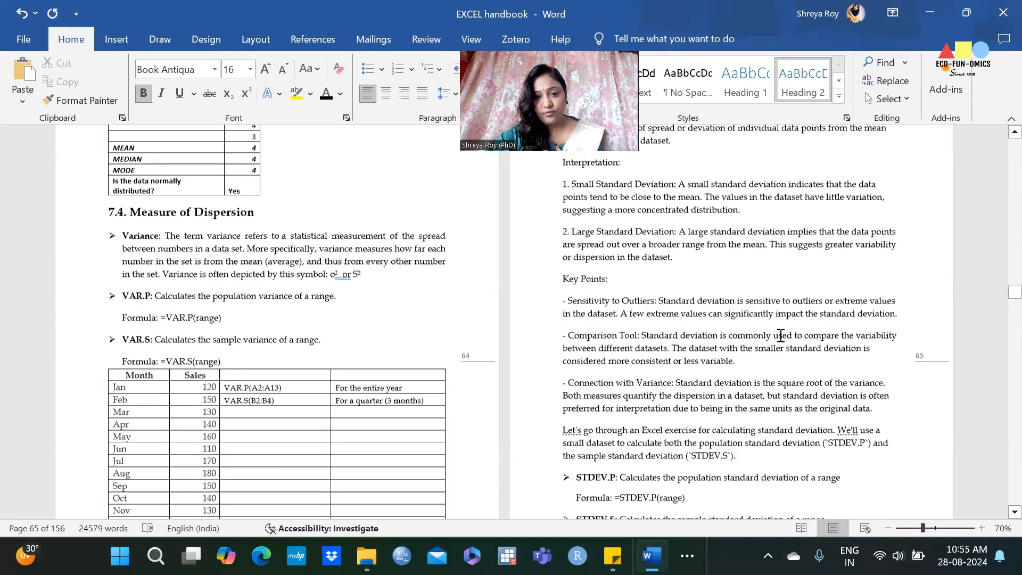
Review the variance and standard deviation definitions in the handbook, selecting the variance symbols σ² or S²
{"action": "scroll", "coordinate": [782, 337], "scroll_direction": "up", "scroll_amount": 4}
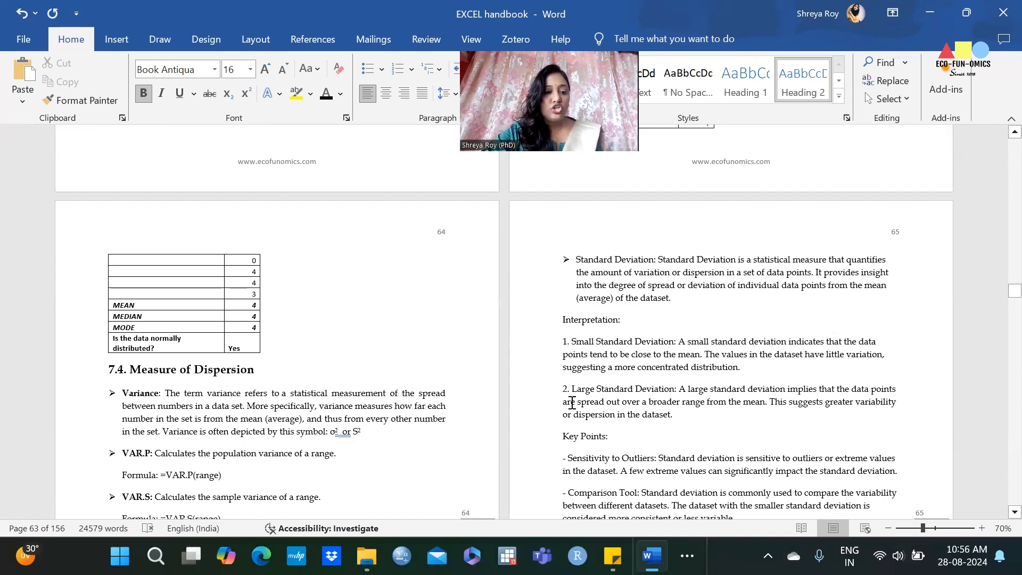
{"action": "scroll", "coordinate": [271, 415], "scroll_direction": "down", "scroll_amount": 1}
{"action": "scroll", "coordinate": [270, 415], "scroll_direction": "down", "scroll_amount": 1}
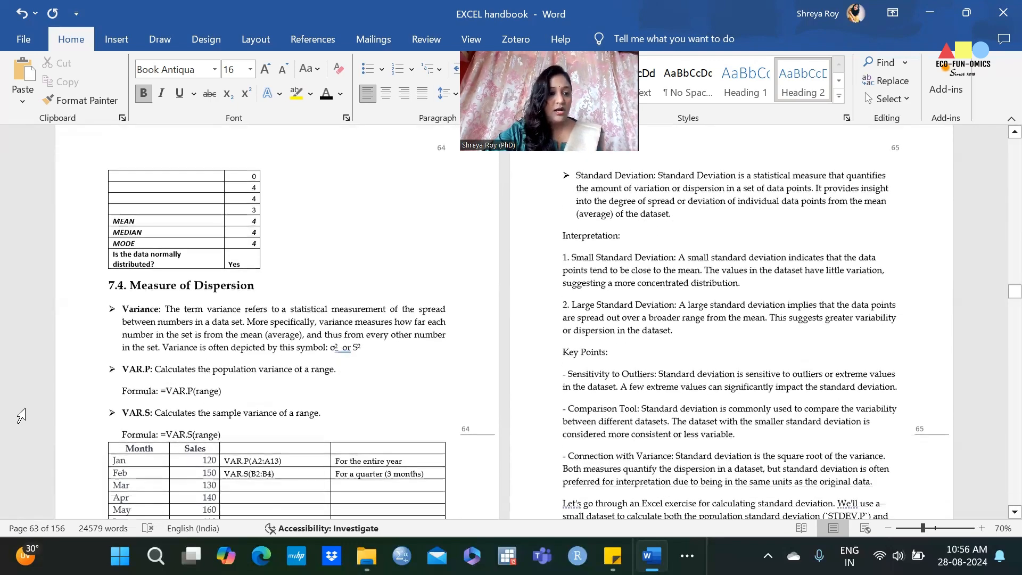
{"action": "left_click_drag", "start_coordinate": [331, 329], "coordinate": [361, 329]}
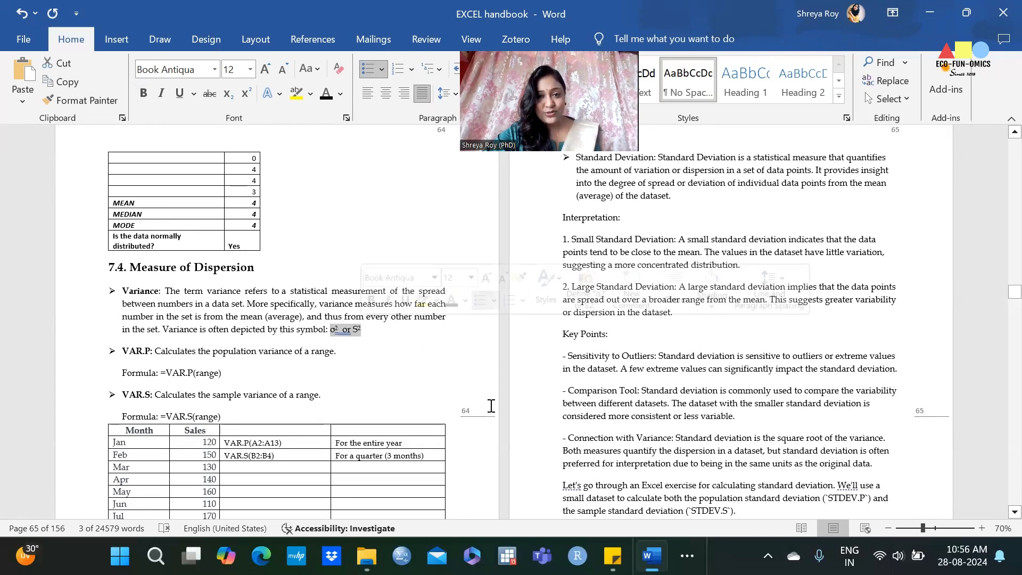
{"action": "scroll", "coordinate": [724, 404], "scroll_direction": "up", "scroll_amount": 1}
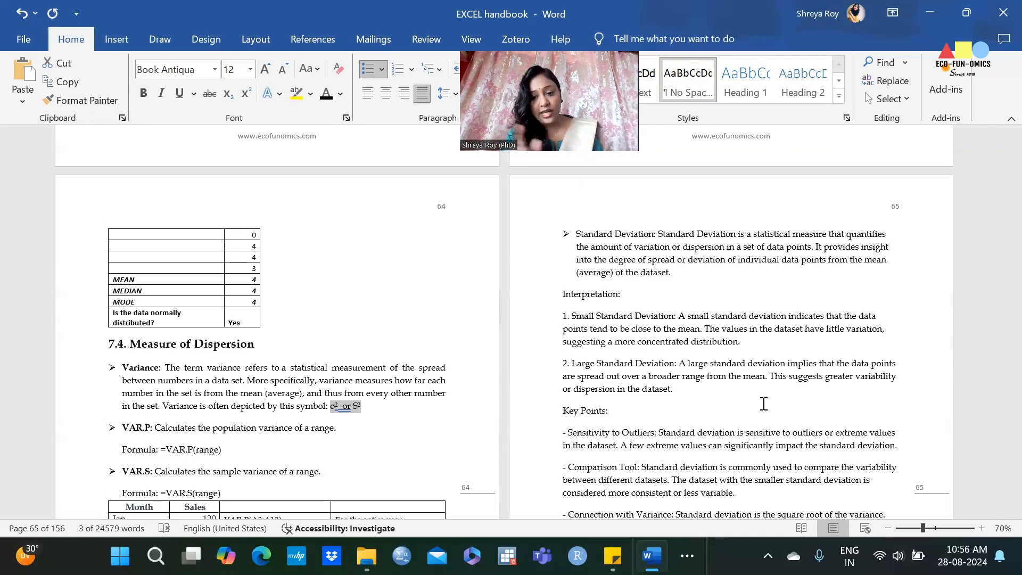
Switch to the PowerPoint presentation and look through the standard deviation slides, ending on Calculating Standard Deviation, slide 12
{"action": "left_click", "coordinate": [687, 555]}
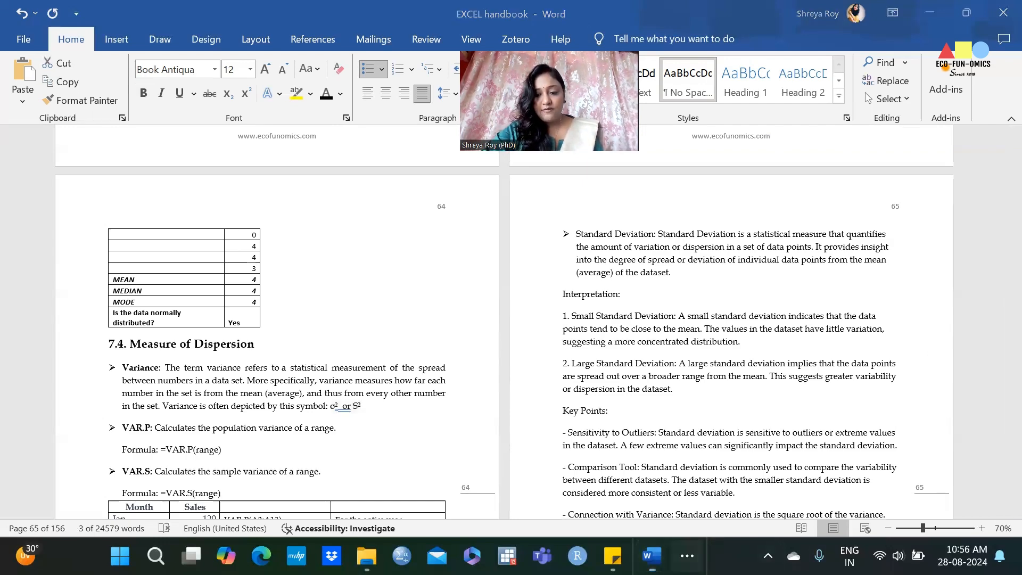
{"action": "left_click", "coordinate": [627, 507]}
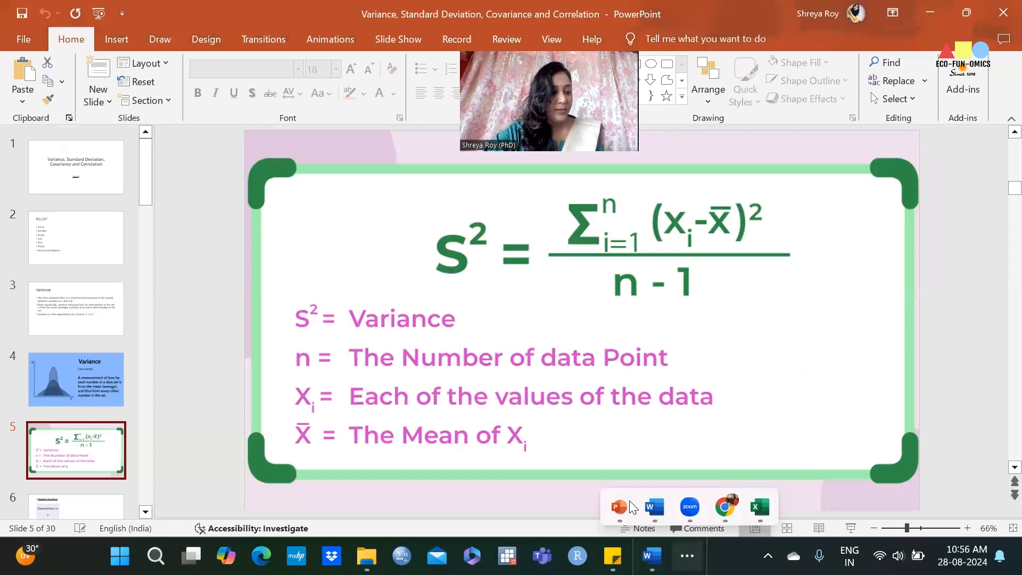
{"action": "scroll", "coordinate": [62, 486], "scroll_direction": "down", "scroll_amount": 7}
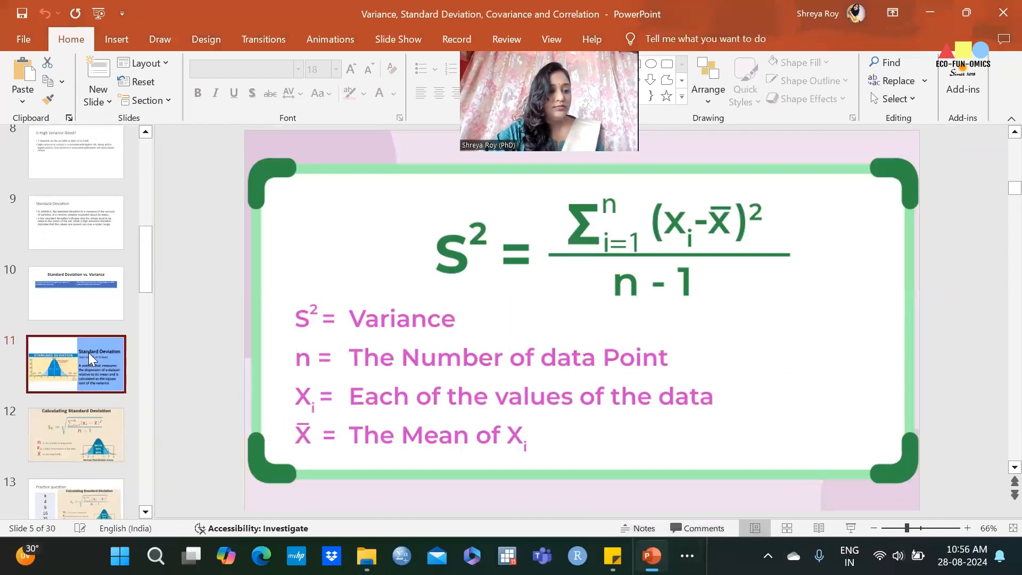
{"action": "left_click", "coordinate": [90, 359]}
{"action": "key", "text": "Down"}
{"action": "key", "text": "Down"}
{"action": "key", "text": "Down"}
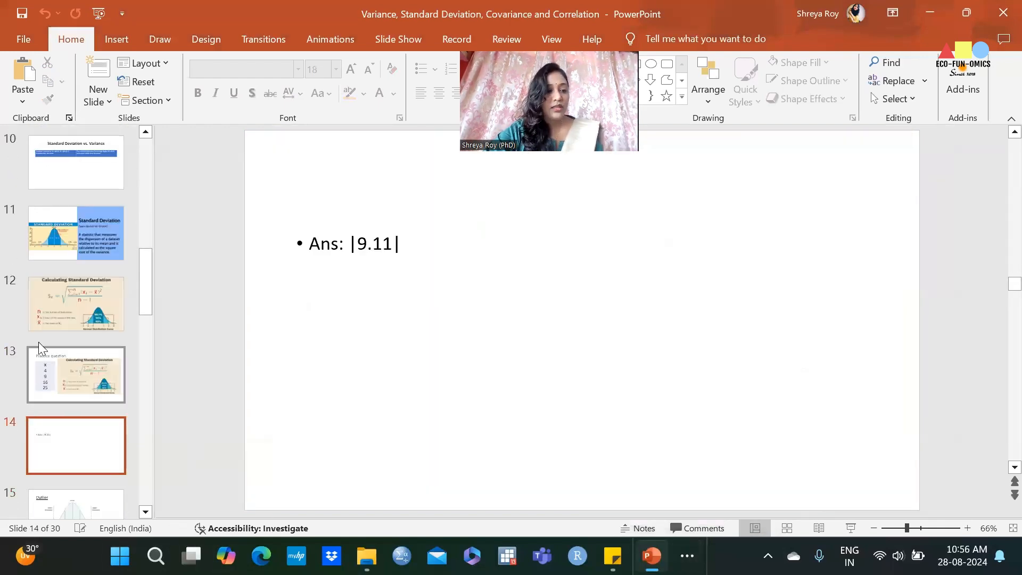
{"action": "left_click", "coordinate": [63, 295]}
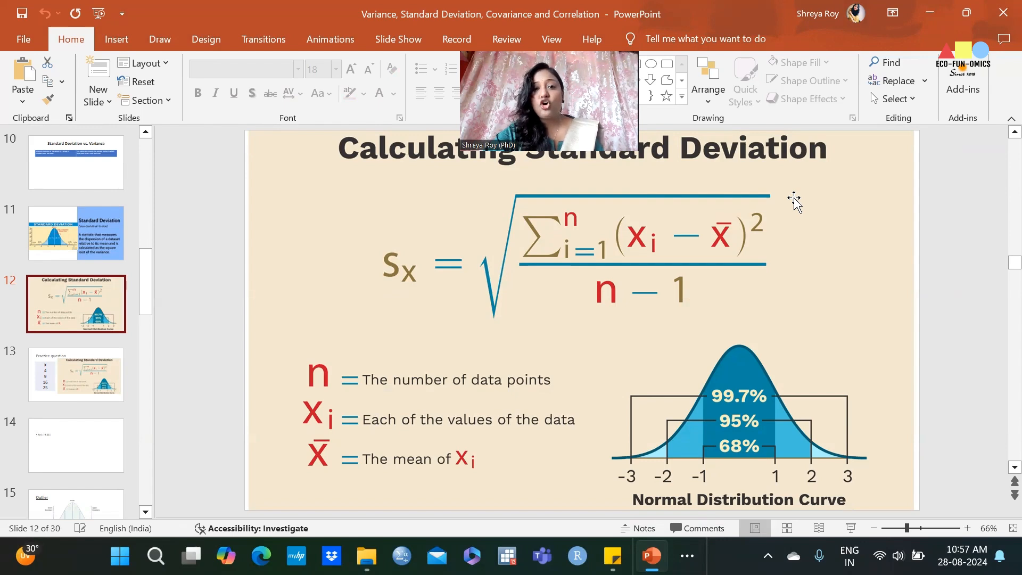
Switch to the Class 12 workbook in Excel and insert an empty column at column D on the Var sheet
{"action": "left_click", "coordinate": [927, 15]}
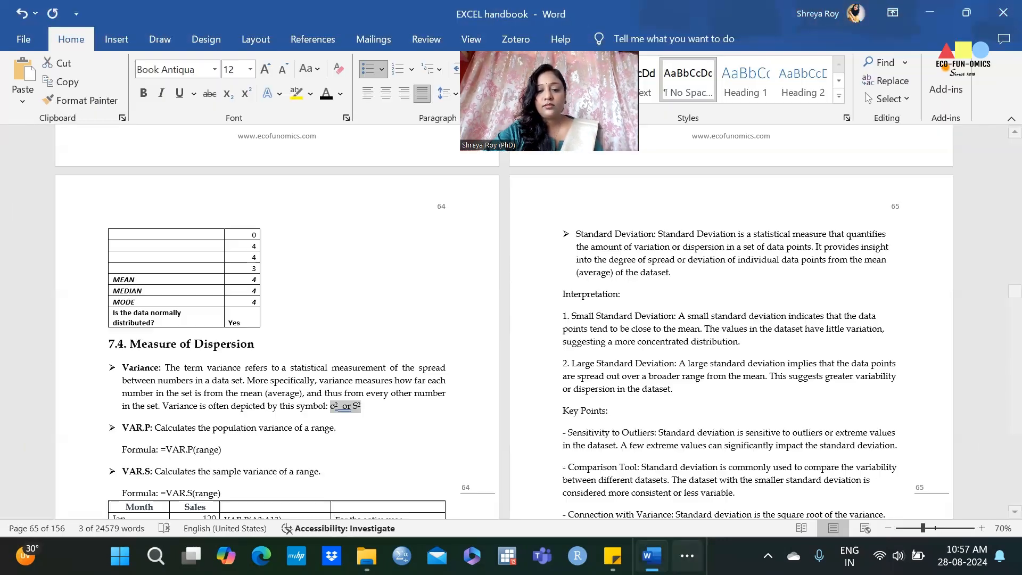
{"action": "left_click", "coordinate": [687, 556]}
{"action": "left_click", "coordinate": [759, 507]}
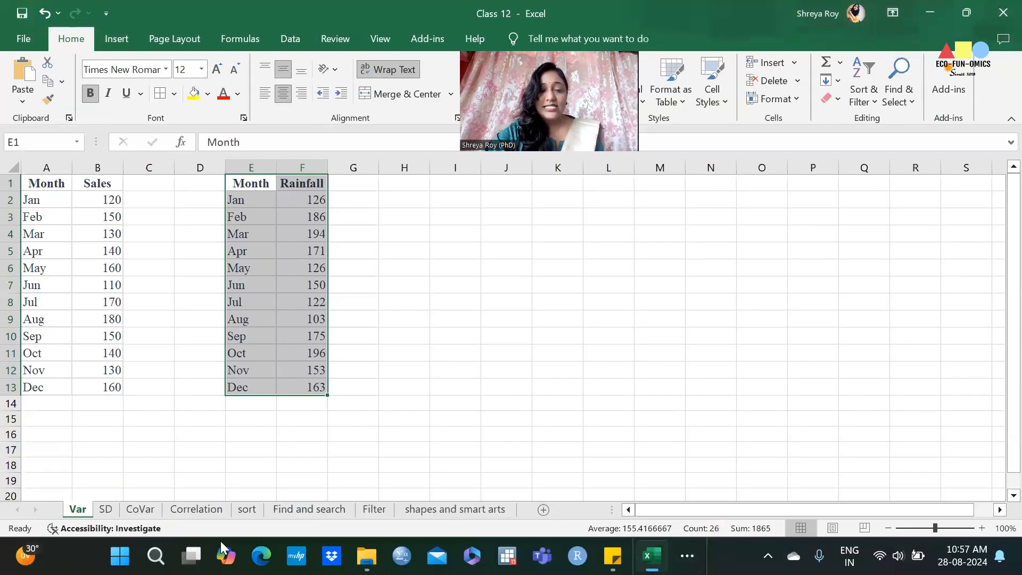
{"action": "left_click", "coordinate": [500, 315]}
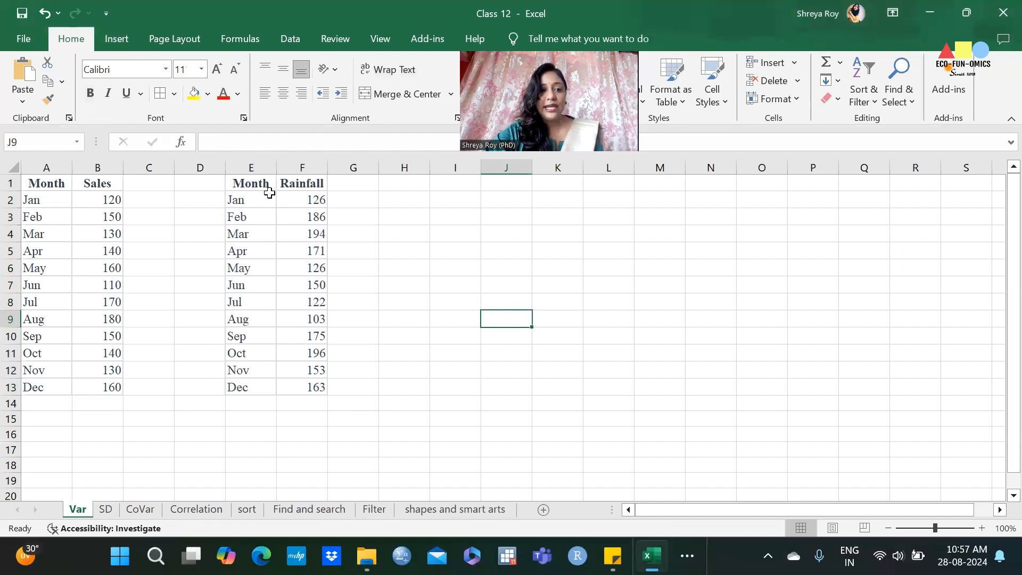
{"action": "left_click", "coordinate": [213, 168]}
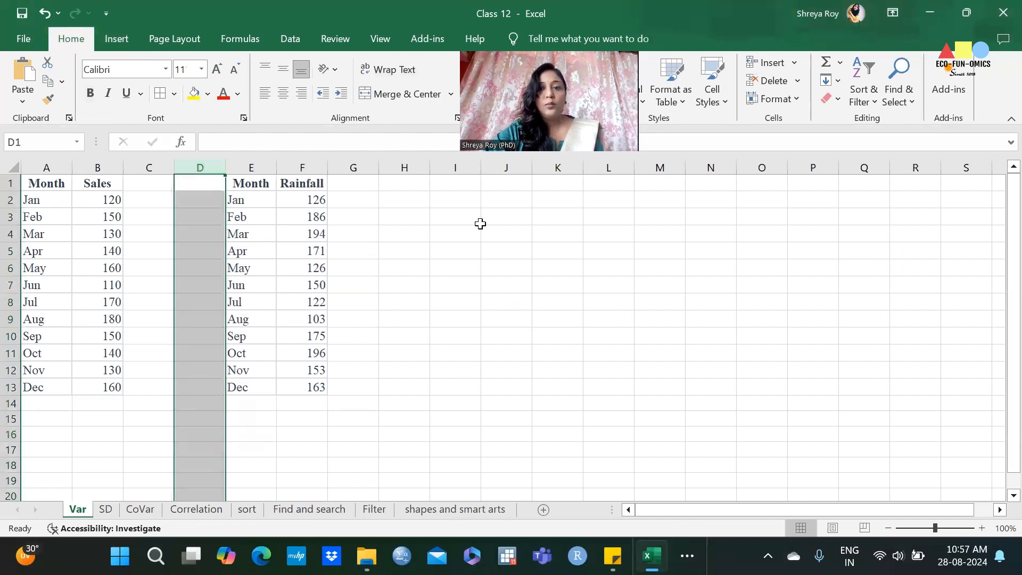
{"action": "left_click", "coordinate": [765, 62]}
{"action": "left_click", "coordinate": [486, 321]}
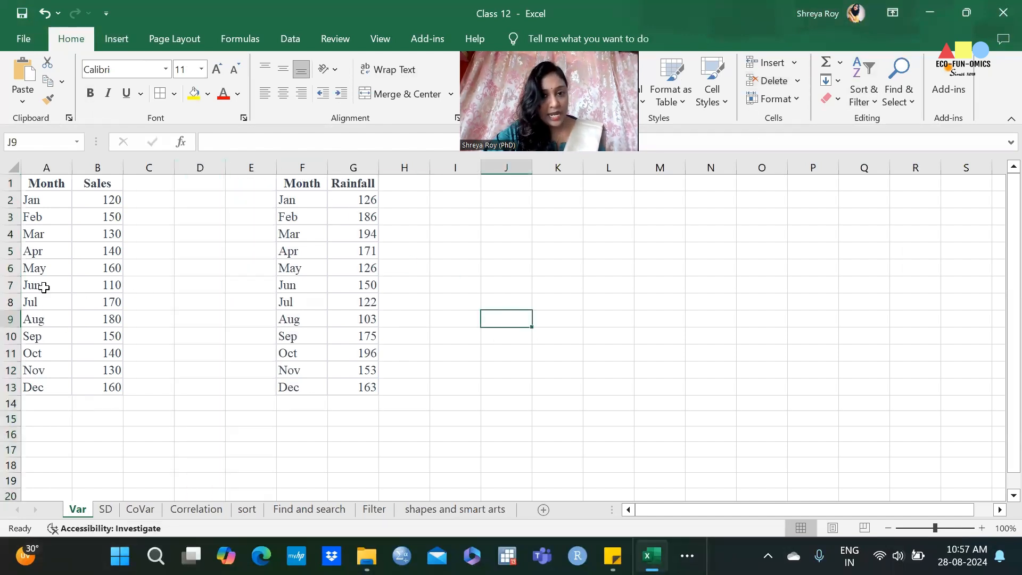
Calculate the population variance of the Sales values in cell C2 with =VAR.P(B2:B13)
{"action": "left_click", "coordinate": [144, 198]}
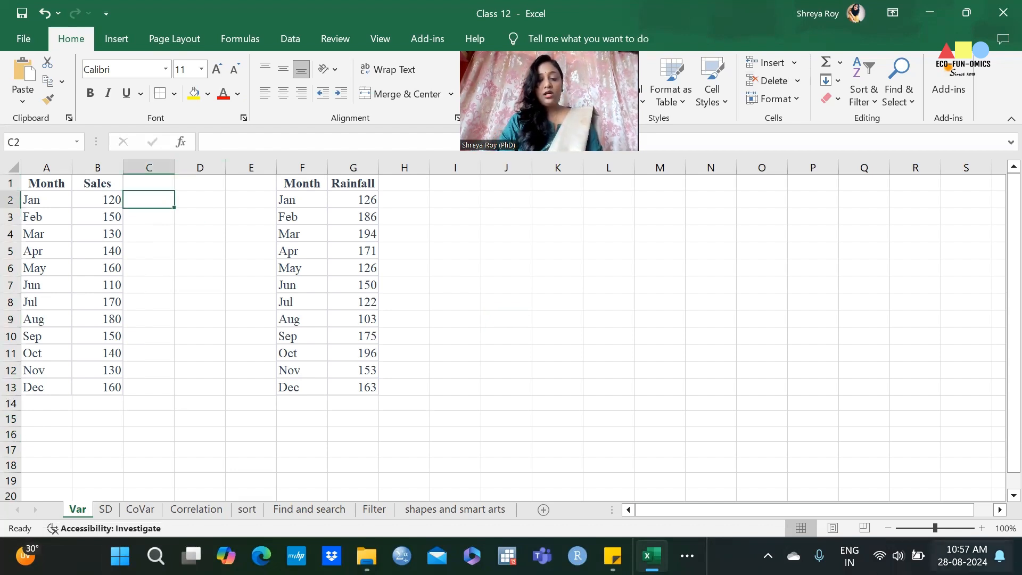
{"action": "type", "text": "=var"}
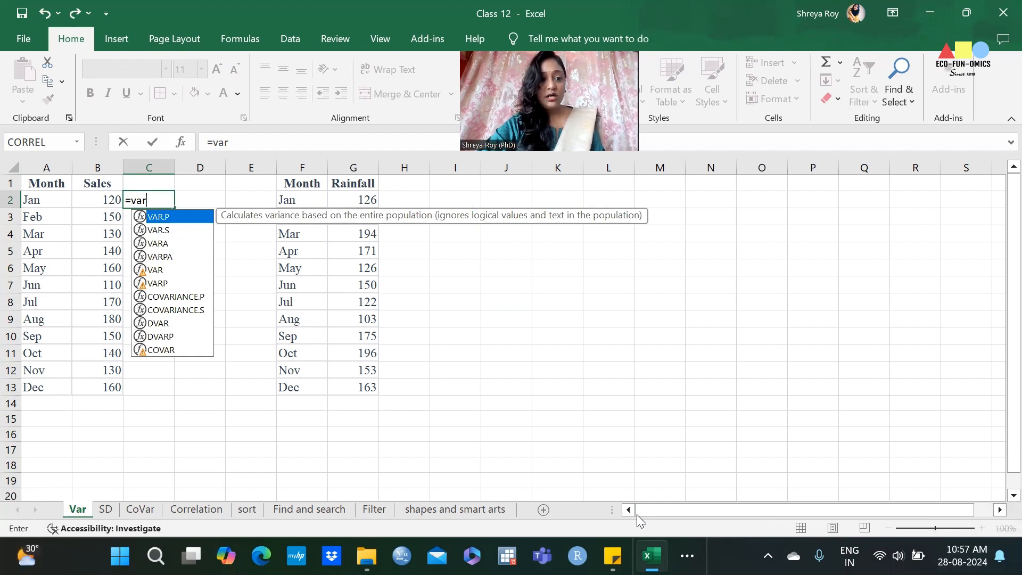
{"action": "double_click", "coordinate": [184, 218]}
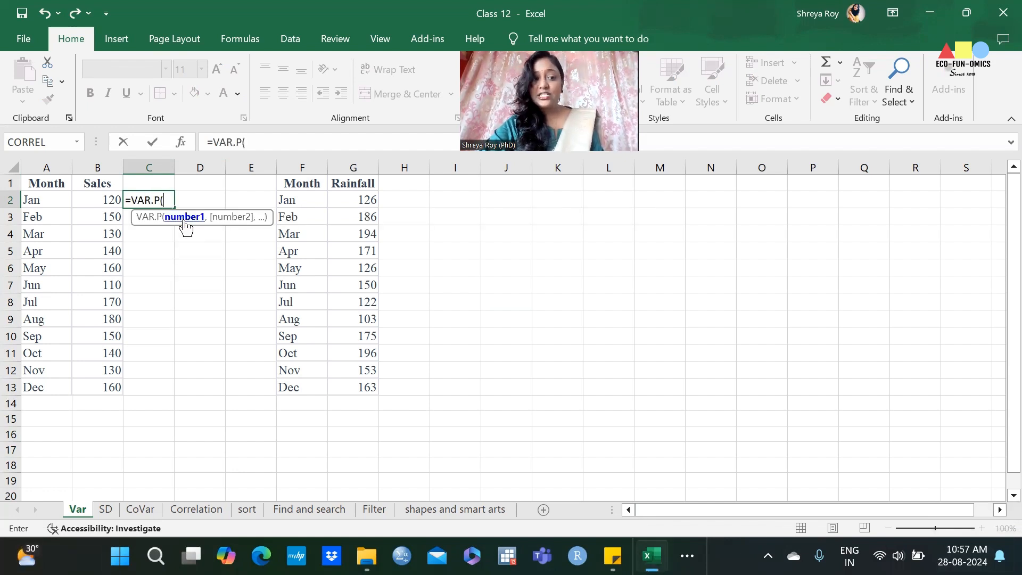
{"action": "left_click_drag", "start_coordinate": [99, 207], "coordinate": [95, 382]}
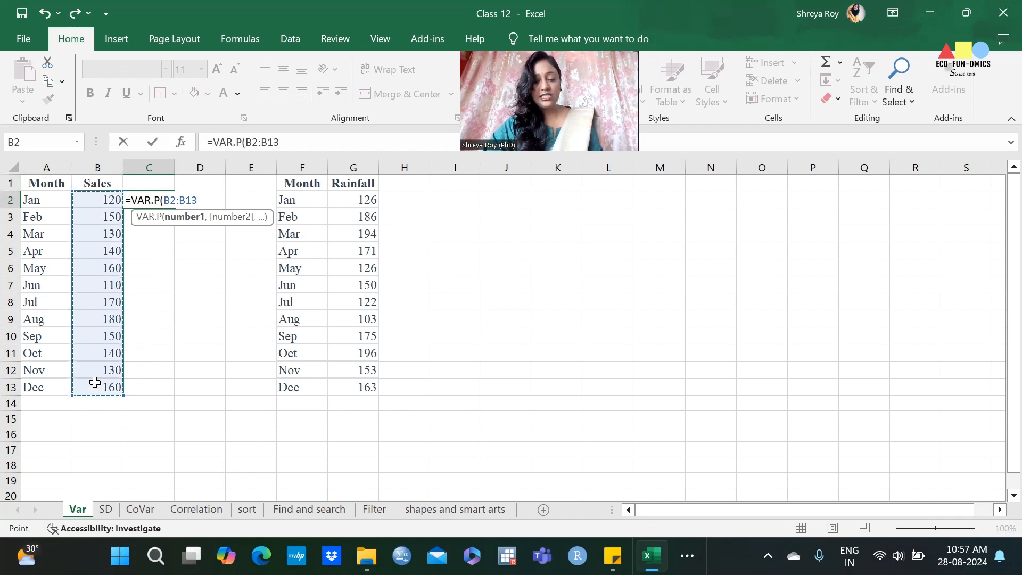
{"action": "type", "text": ")"}
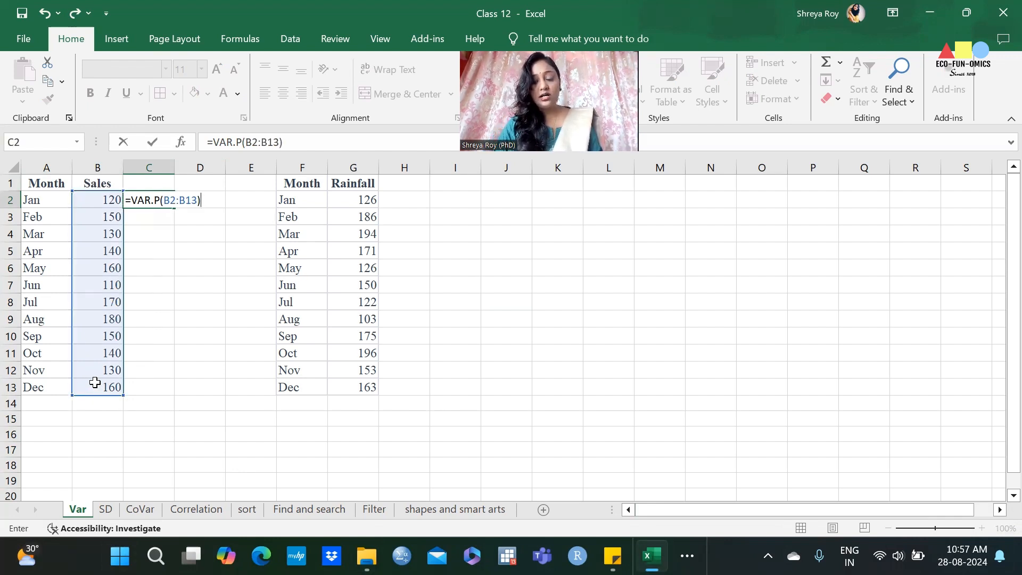
{"action": "key", "text": "Return"}
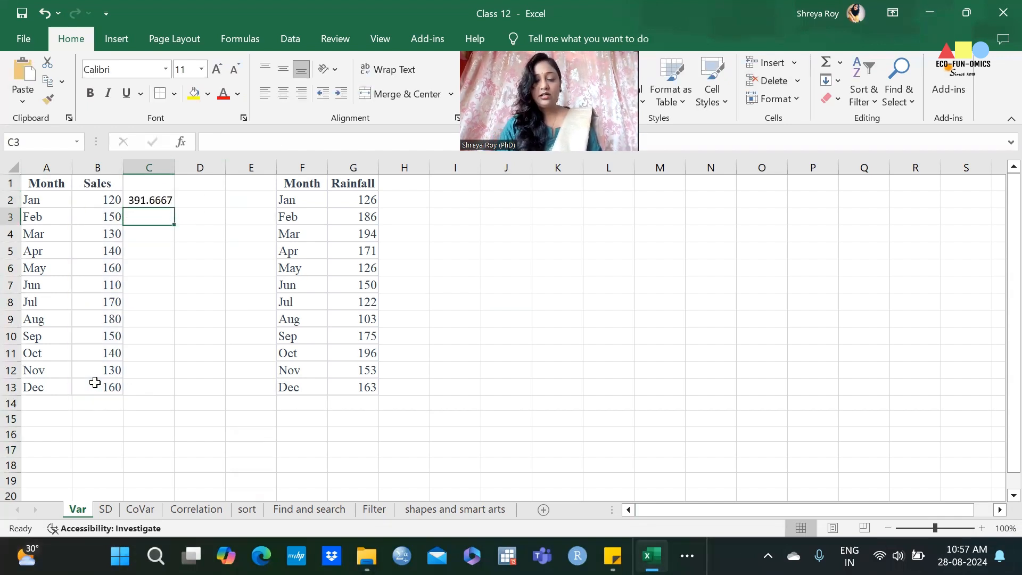
Calculate the population variance of the Sales values again in cell C3 with =VAR.P(B2:B13)
{"action": "type", "text": "="}
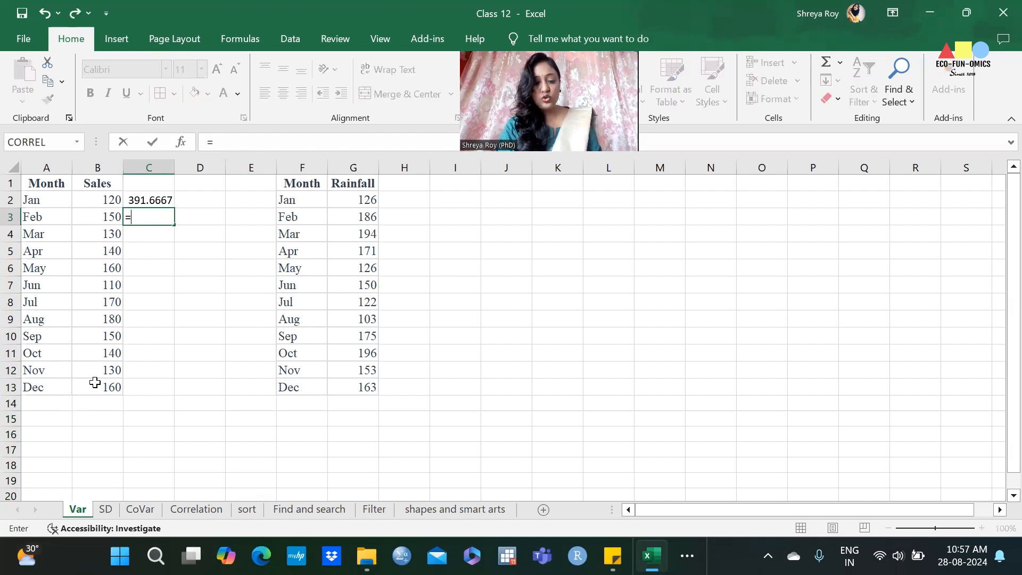
{"action": "type", "text": "var"}
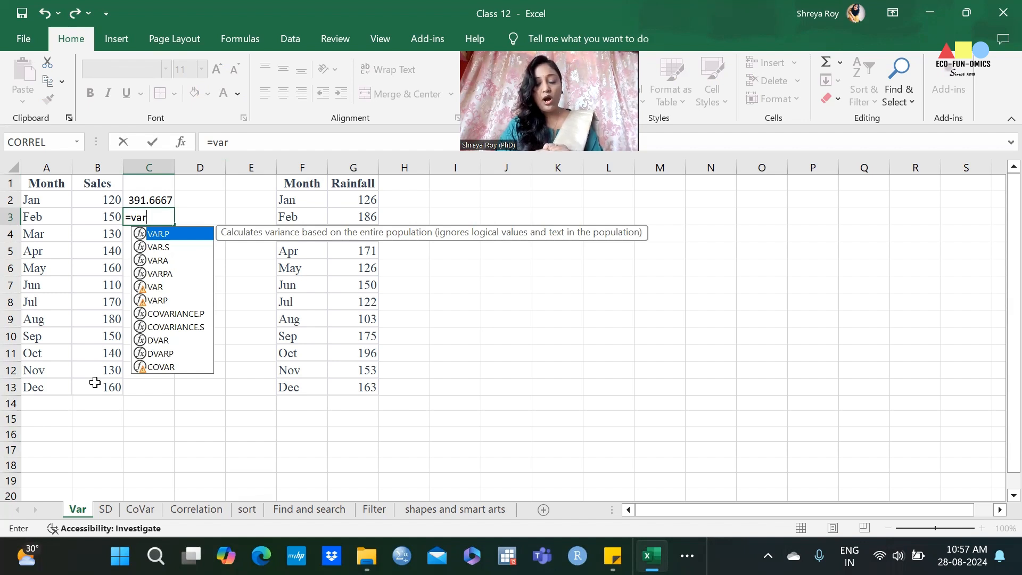
{"action": "double_click", "coordinate": [160, 237]}
{"action": "left_click_drag", "start_coordinate": [110, 199], "coordinate": [110, 387]}
{"action": "type", "text": ")"}
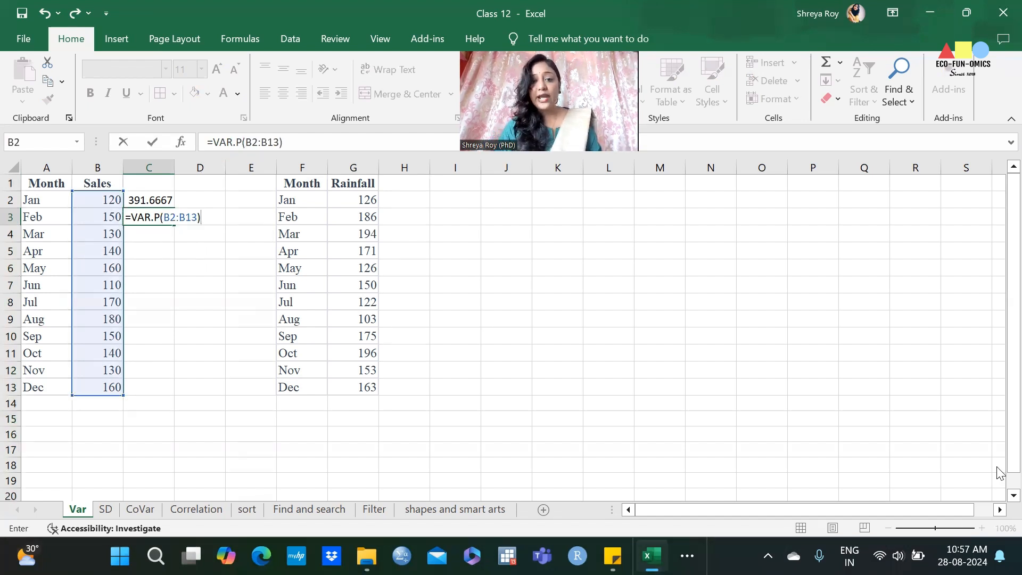
{"action": "key", "text": "Return"}
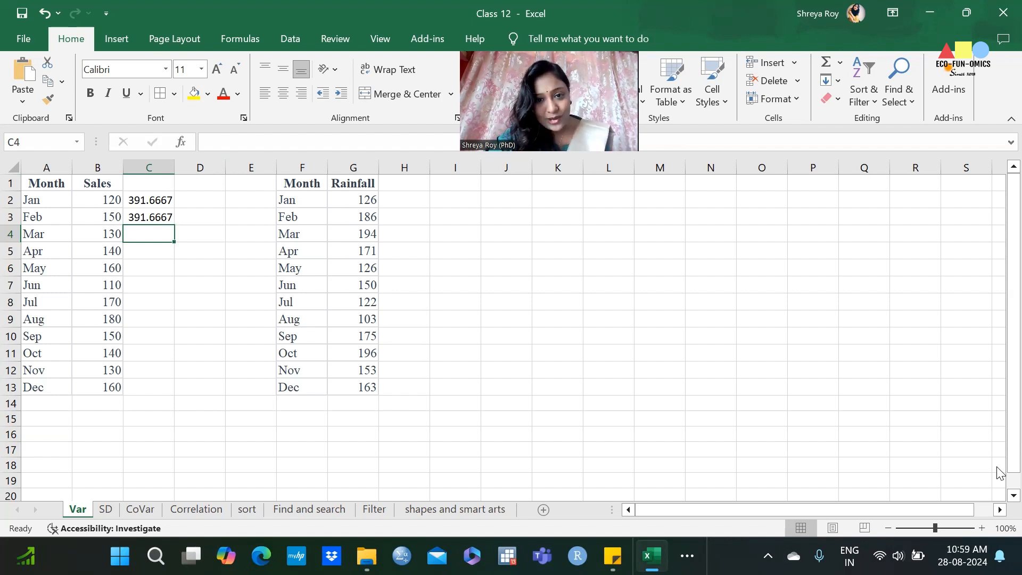
Calculate the sample variance of the January to March Sales values in cell C5 with =VAR.S(B2:B4)
{"action": "left_click", "coordinate": [107, 233]}
{"action": "left_click", "coordinate": [156, 254]}
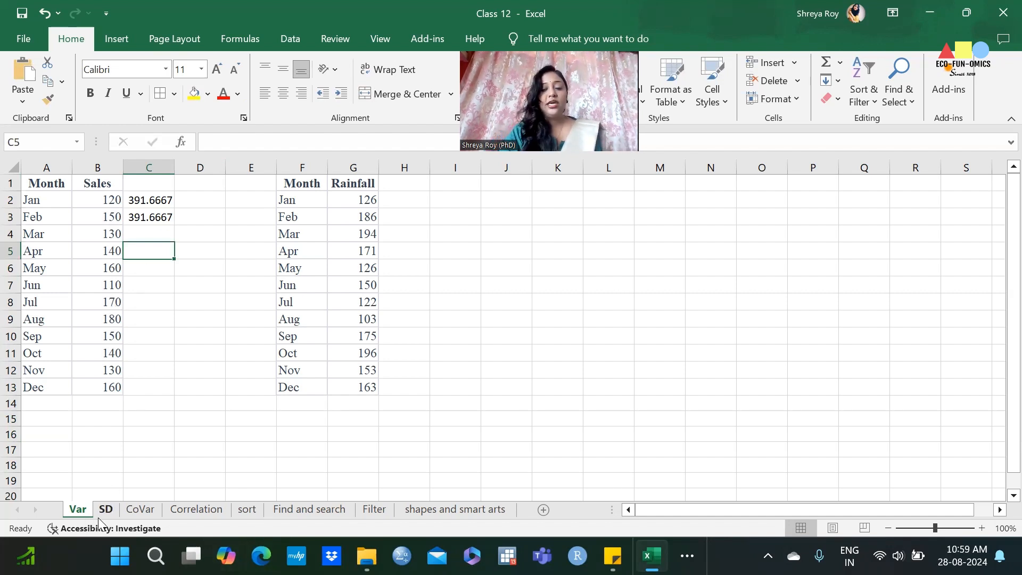
{"action": "type", "text": "=var"}
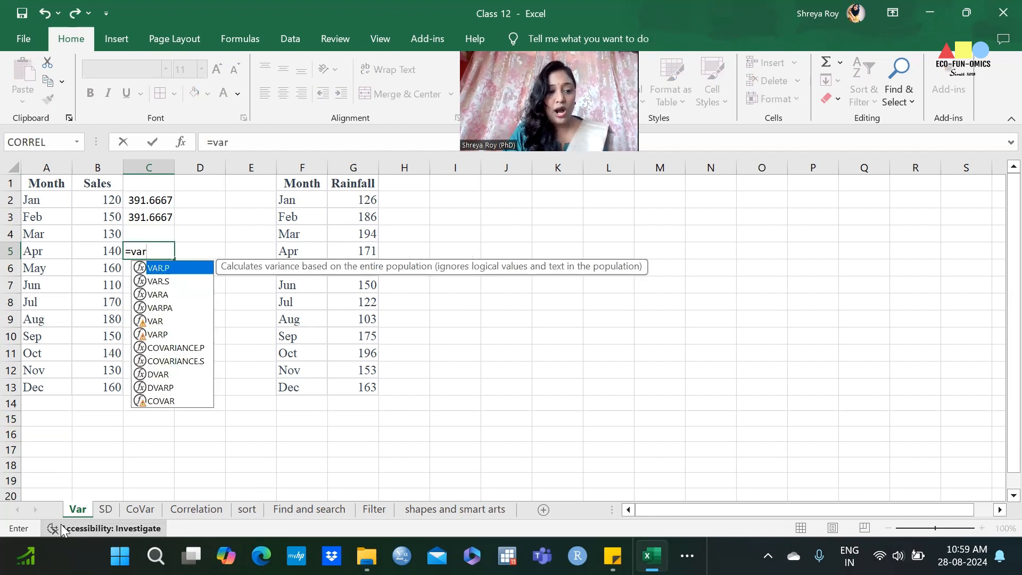
{"action": "double_click", "coordinate": [178, 280]}
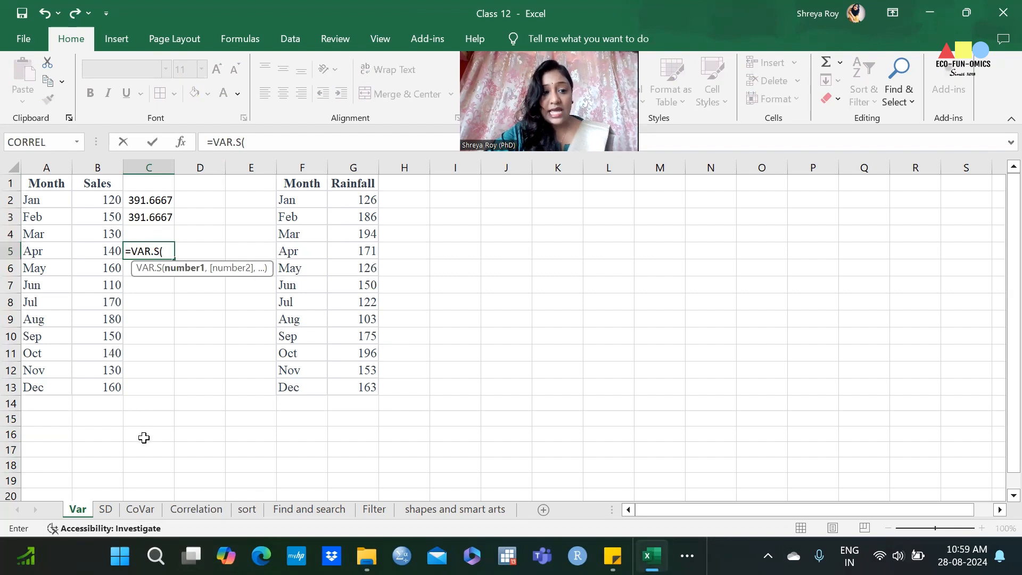
{"action": "left_click_drag", "start_coordinate": [101, 201], "coordinate": [104, 235]}
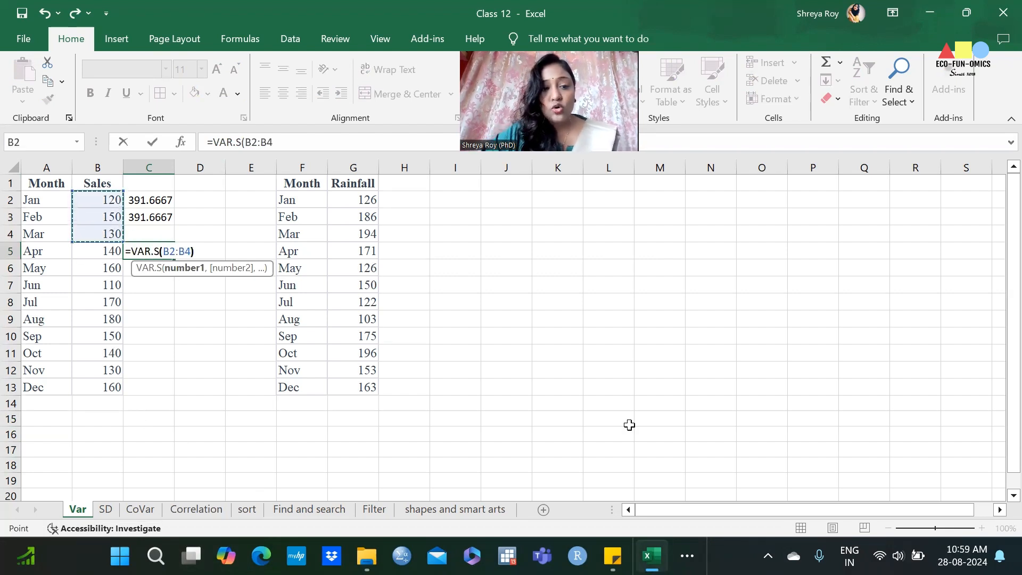
{"action": "type", "text": ")"}
{"action": "key", "text": "Return"}
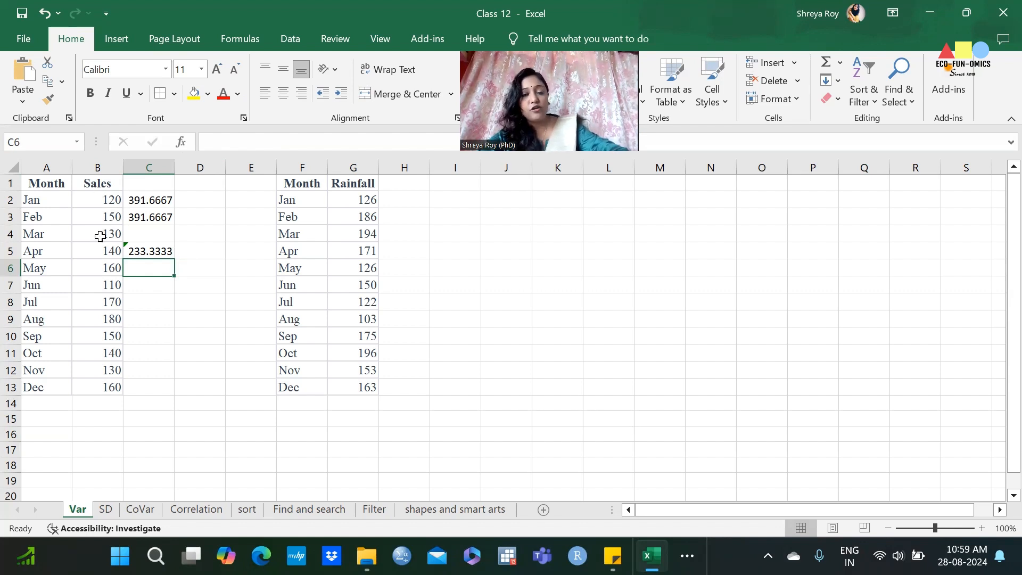
Compare the sample variance formula in C5 with the population variance formulas in C2:C3 and the Sales cells B2:B4
{"action": "left_click", "coordinate": [142, 252]}
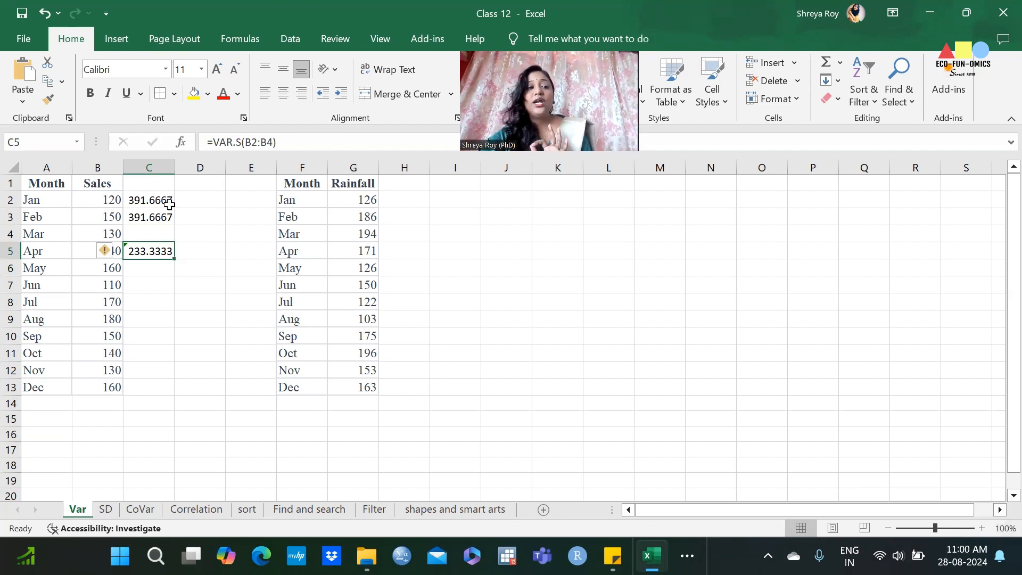
{"action": "left_click", "coordinate": [152, 198]}
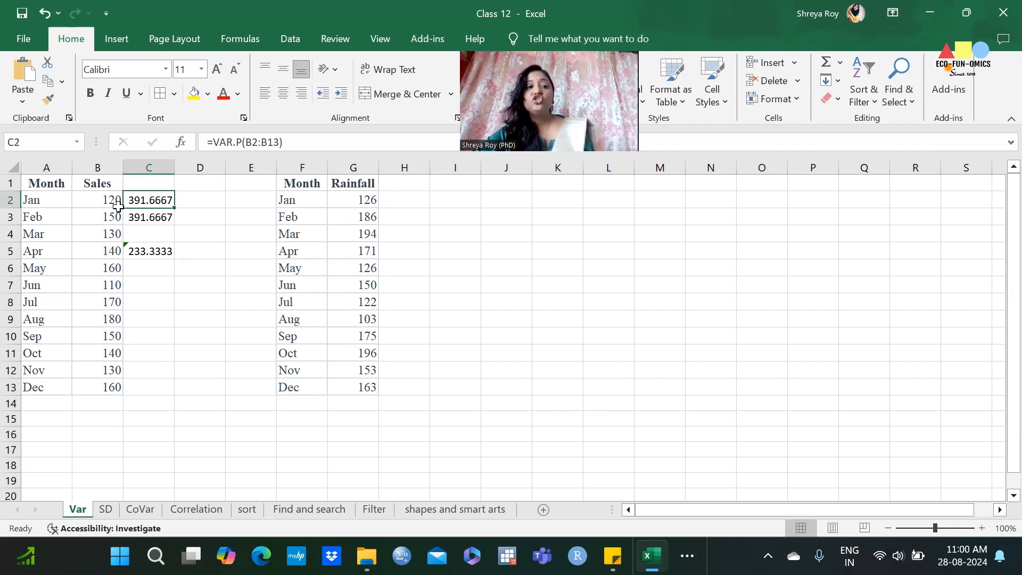
{"action": "left_click_drag", "start_coordinate": [116, 203], "coordinate": [125, 235]}
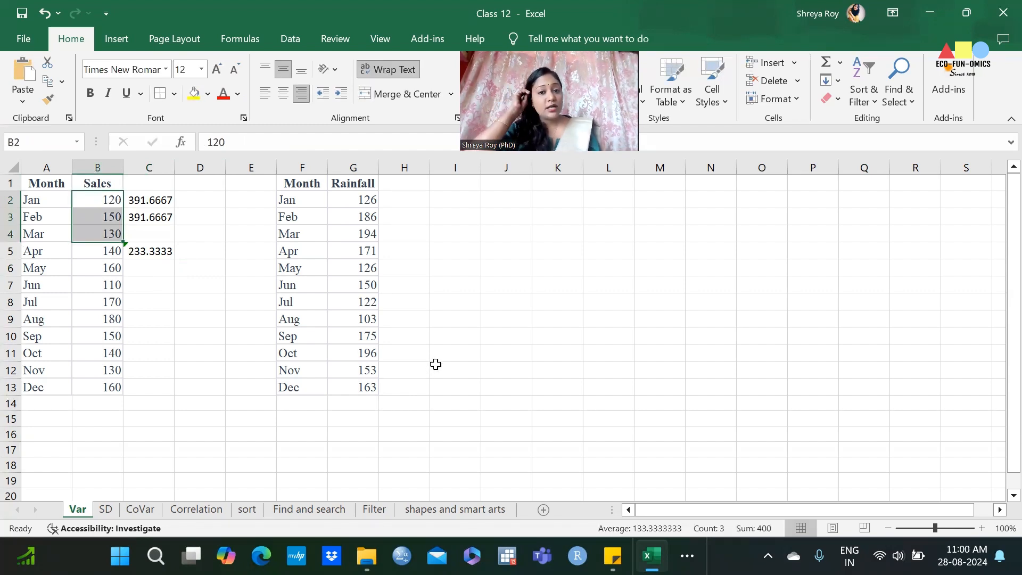
{"action": "left_click_drag", "start_coordinate": [146, 201], "coordinate": [150, 220]}
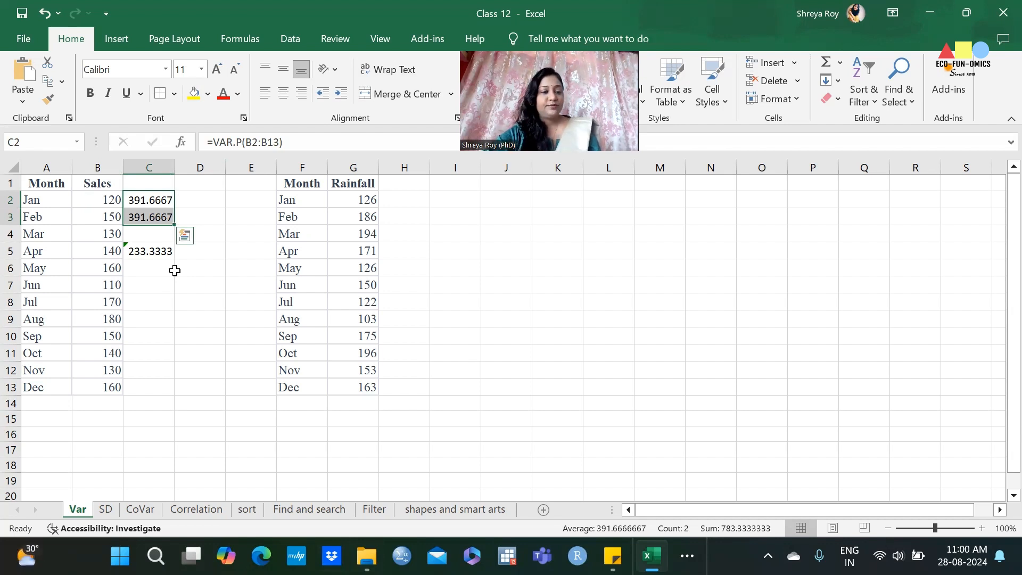
{"action": "left_click", "coordinate": [248, 286]}
Calculate the population variance of the Rainfall values in cell H2 with =VAR.P(G2:G13)
{"action": "left_click", "coordinate": [408, 201]}
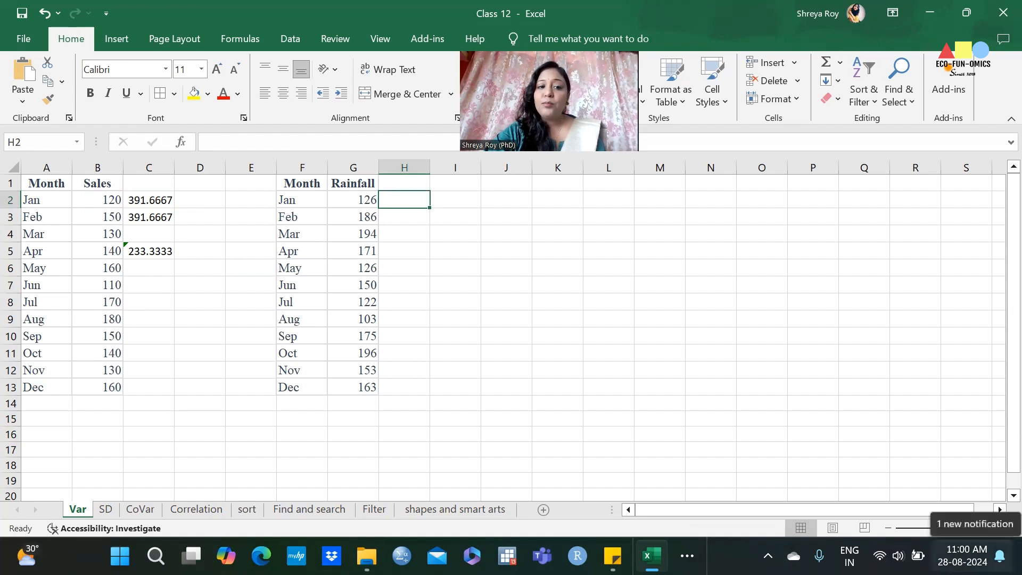
{"action": "type", "text": "=var"}
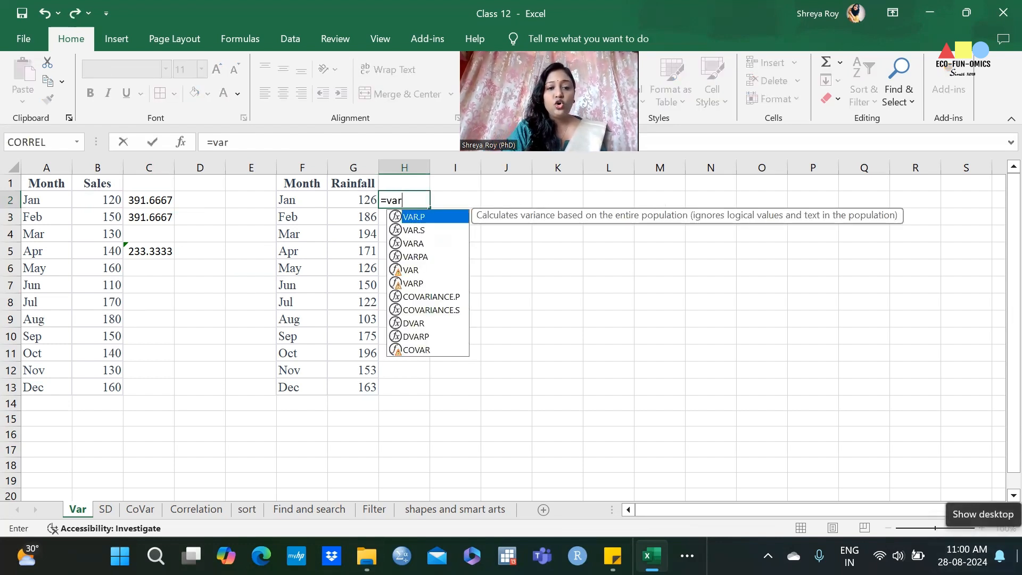
{"action": "double_click", "coordinate": [429, 215]}
{"action": "left_click_drag", "start_coordinate": [359, 201], "coordinate": [337, 384]}
{"action": "type", "text": ")"}
{"action": "key", "text": "Return"}
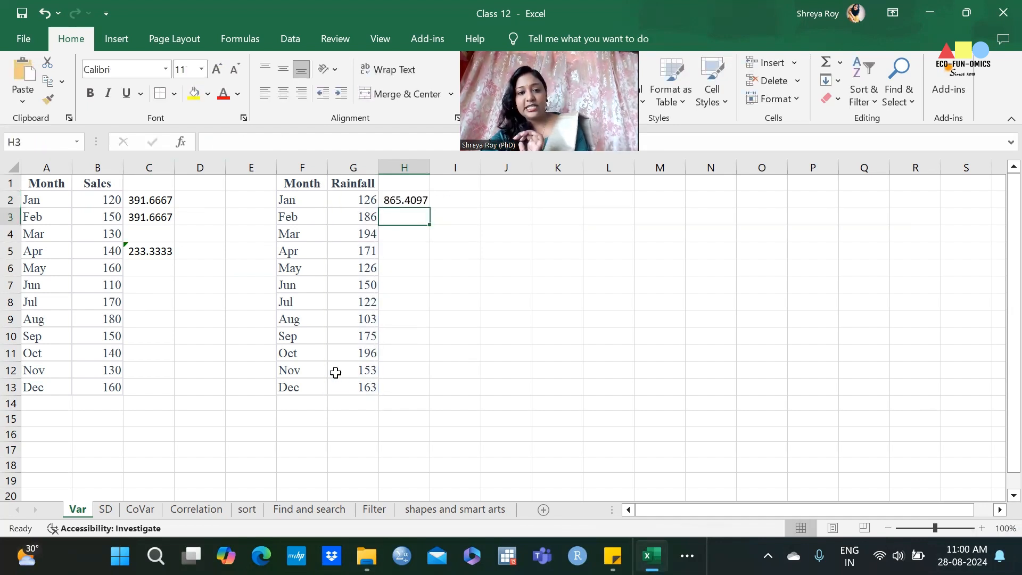
Calculate the sample variance of the January to June Rainfall values in cell H3 with =VAR.S(G2:G7)
{"action": "type", "text": "="}
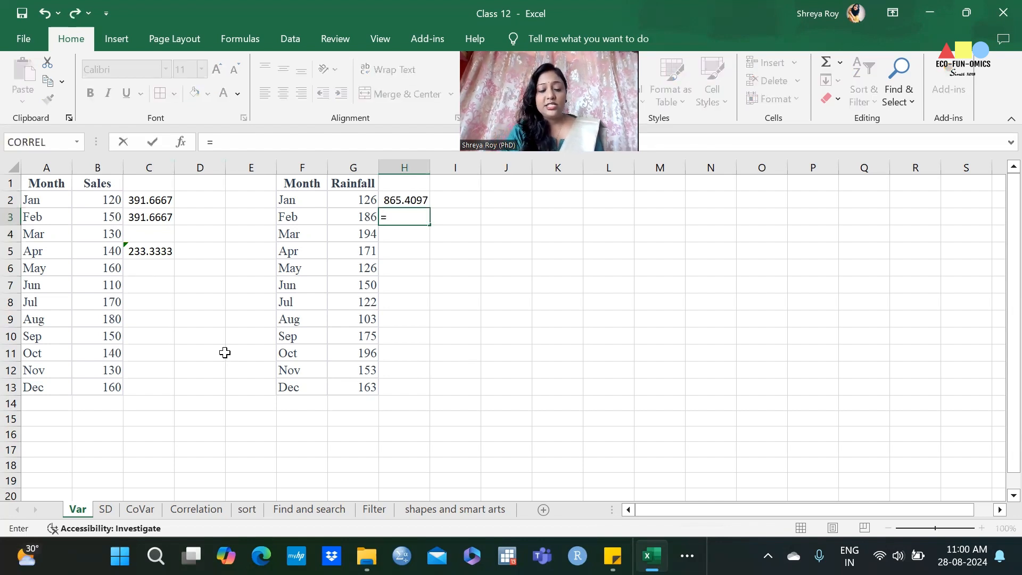
{"action": "type", "text": "var."}
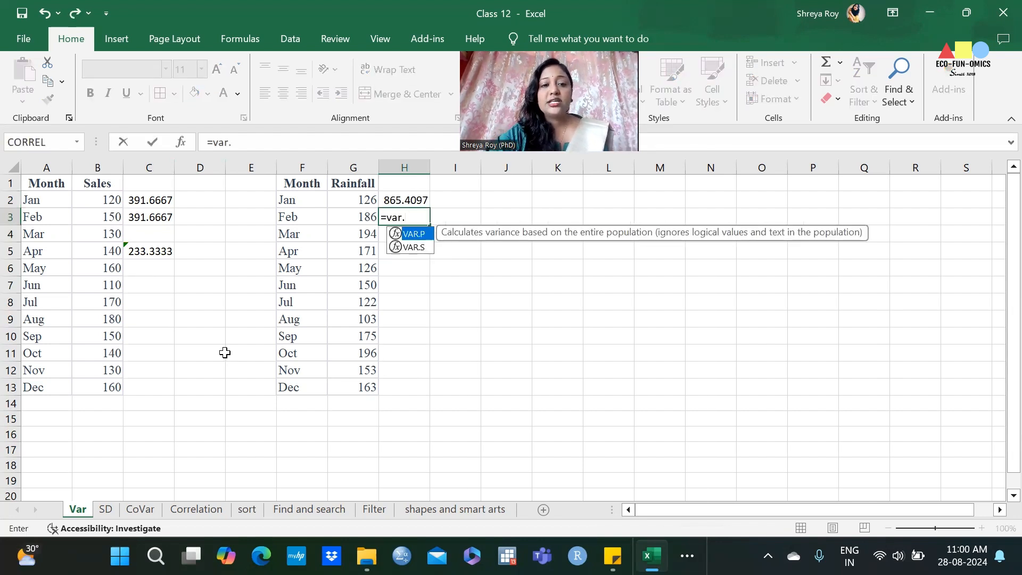
{"action": "double_click", "coordinate": [414, 247]}
{"action": "left_click_drag", "start_coordinate": [351, 197], "coordinate": [345, 287]}
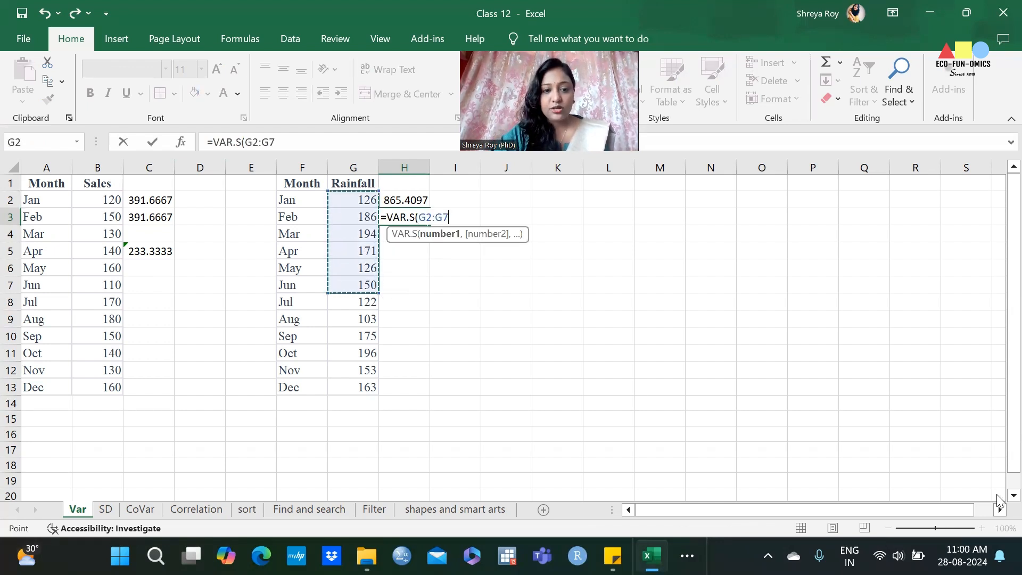
{"action": "type", "text": ")"}
{"action": "key", "text": "Return"}
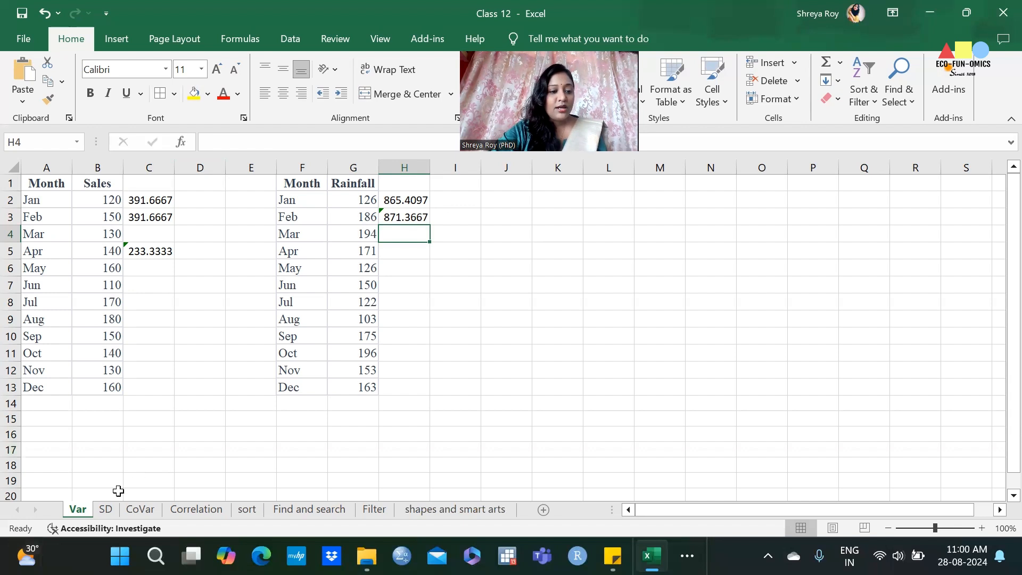
Open the SD sheet and insert an empty column at column D between the Sales and Profit tables
{"action": "left_click", "coordinate": [107, 510]}
{"action": "left_click", "coordinate": [166, 201]}
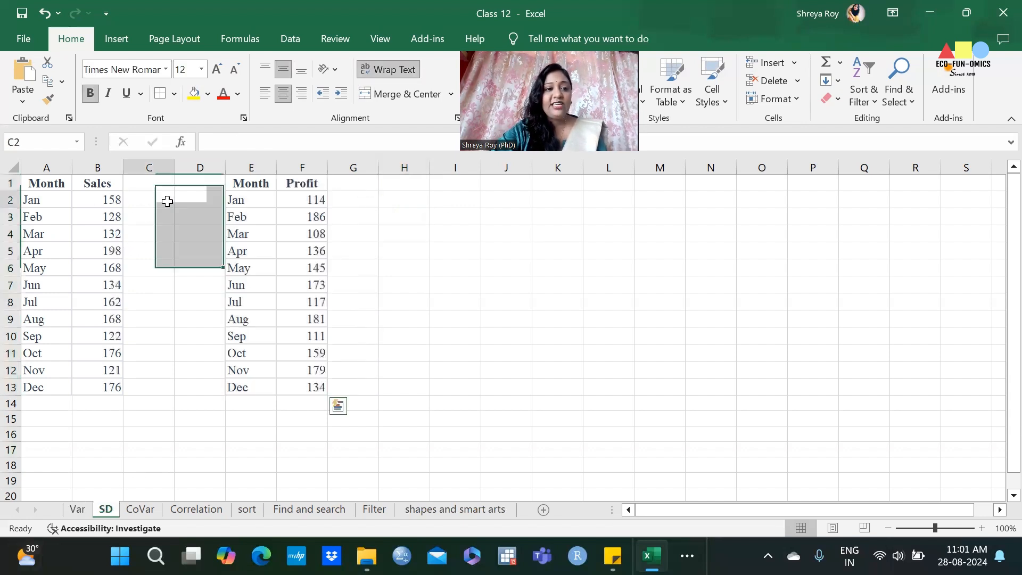
{"action": "left_click", "coordinate": [187, 168]}
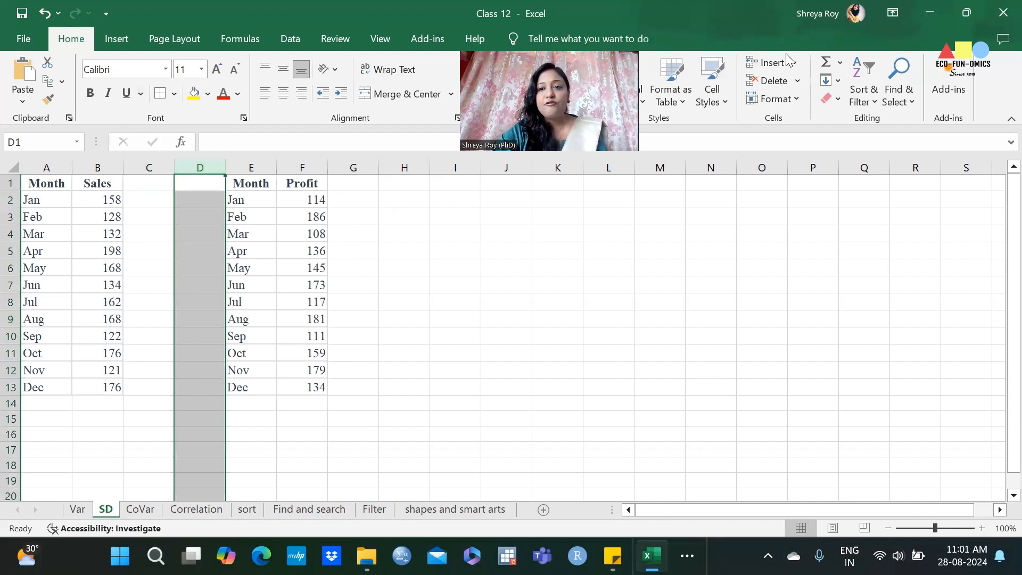
{"action": "left_click", "coordinate": [769, 62]}
{"action": "left_click", "coordinate": [185, 274]}
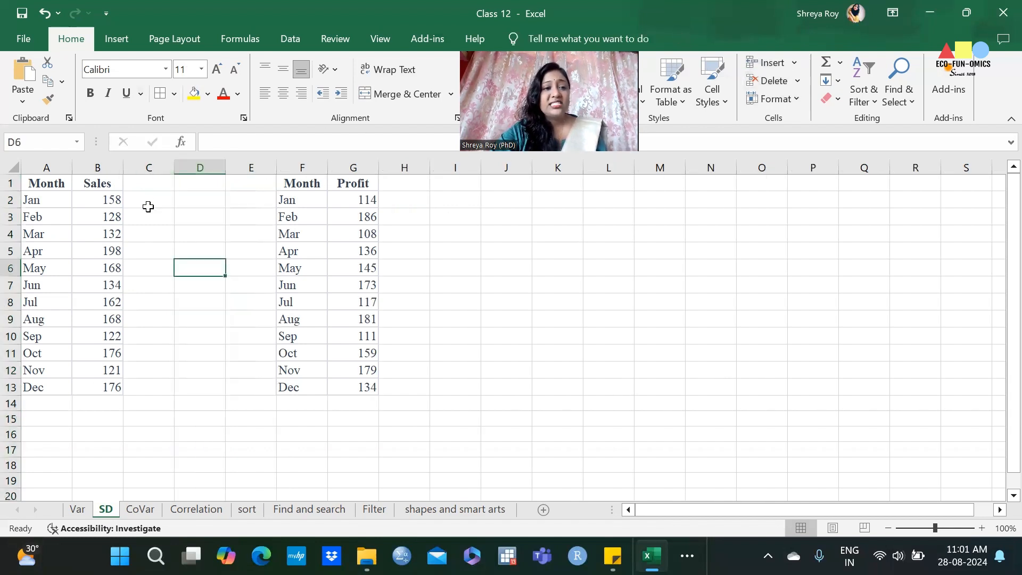
Begin a formula in cell C2 of the SD sheet with =s for the standard deviation function
{"action": "left_click", "coordinate": [148, 206]}
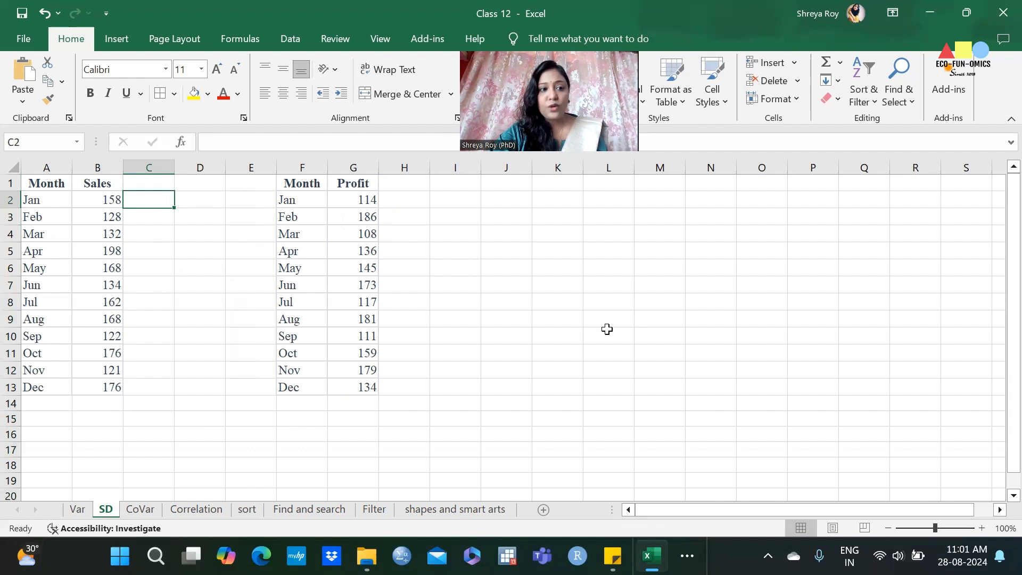
{"action": "type", "text": "="}
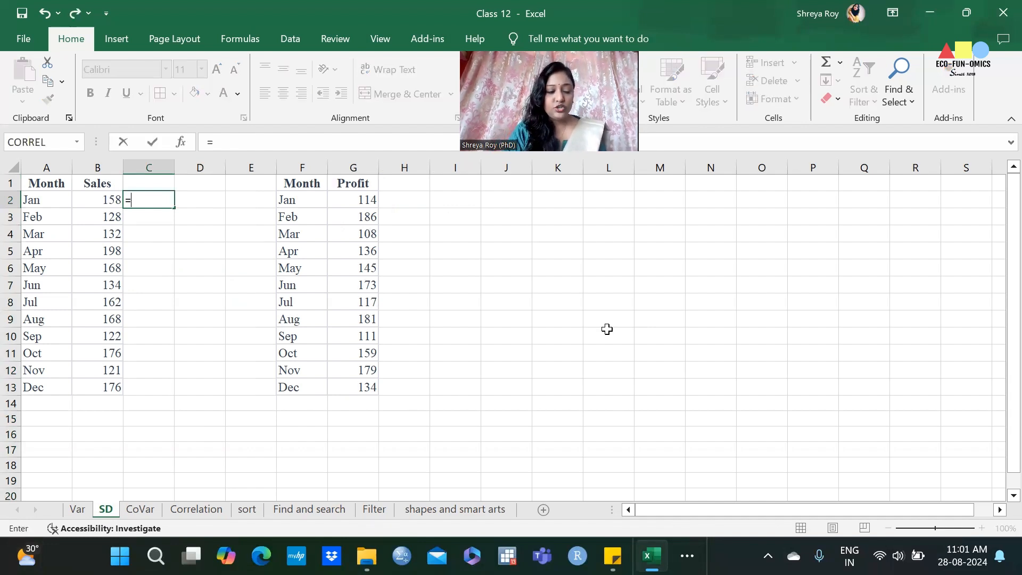
{"action": "type", "text": "s"}
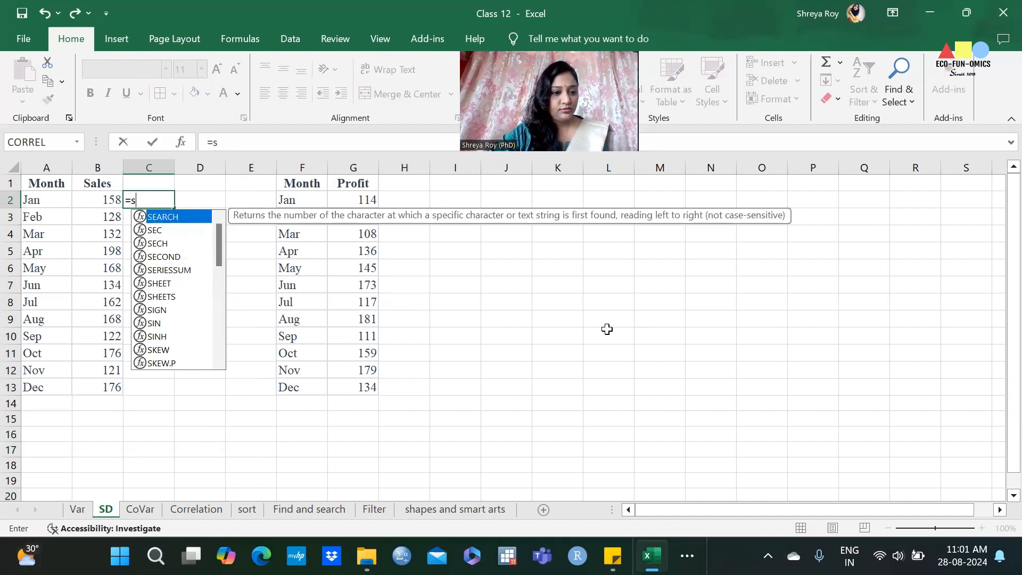
Switch to the EXCEL handbook in Word and look up the standard deviation formulas around pages 65 to 67
{"action": "left_click", "coordinate": [685, 551]}
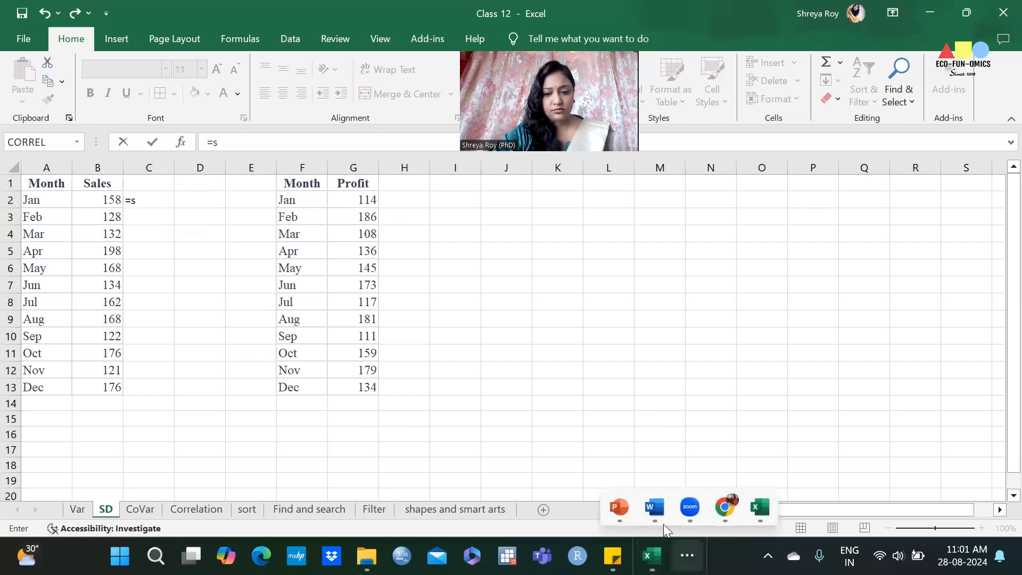
{"action": "left_click", "coordinate": [654, 508]}
{"action": "scroll", "coordinate": [392, 431], "scroll_direction": "down", "scroll_amount": 8}
{"action": "scroll", "coordinate": [441, 431], "scroll_direction": "down", "scroll_amount": 11}
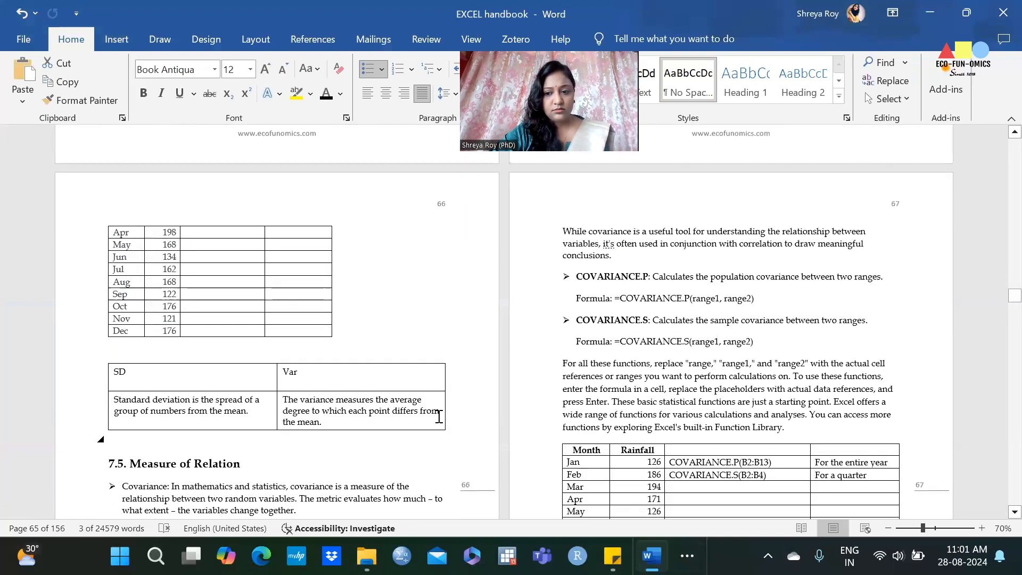
{"action": "scroll", "coordinate": [438, 417], "scroll_direction": "down", "scroll_amount": 4}
{"action": "scroll", "coordinate": [308, 313], "scroll_direction": "up", "scroll_amount": 6}
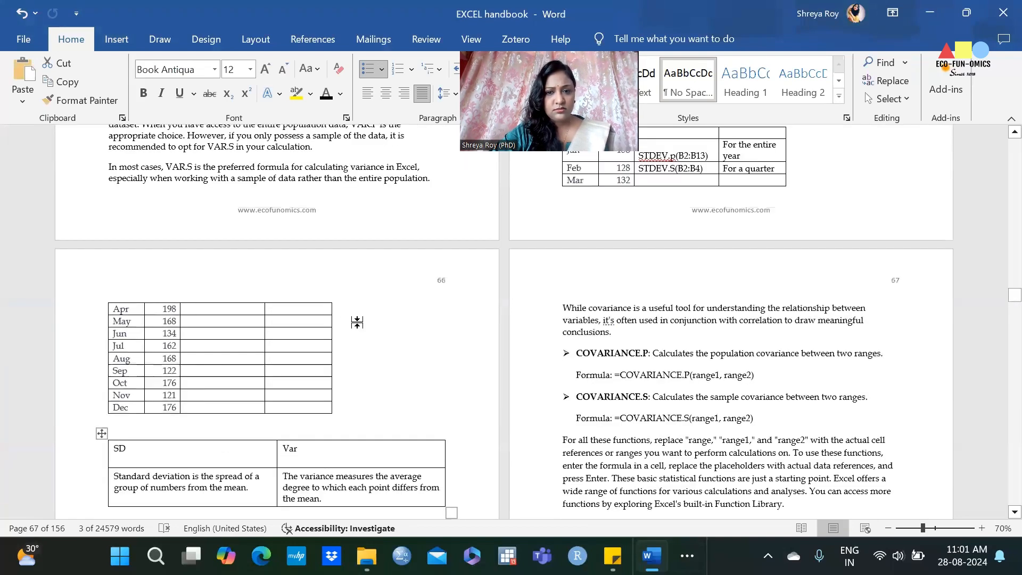
{"action": "scroll", "coordinate": [356, 321], "scroll_direction": "up", "scroll_amount": 4}
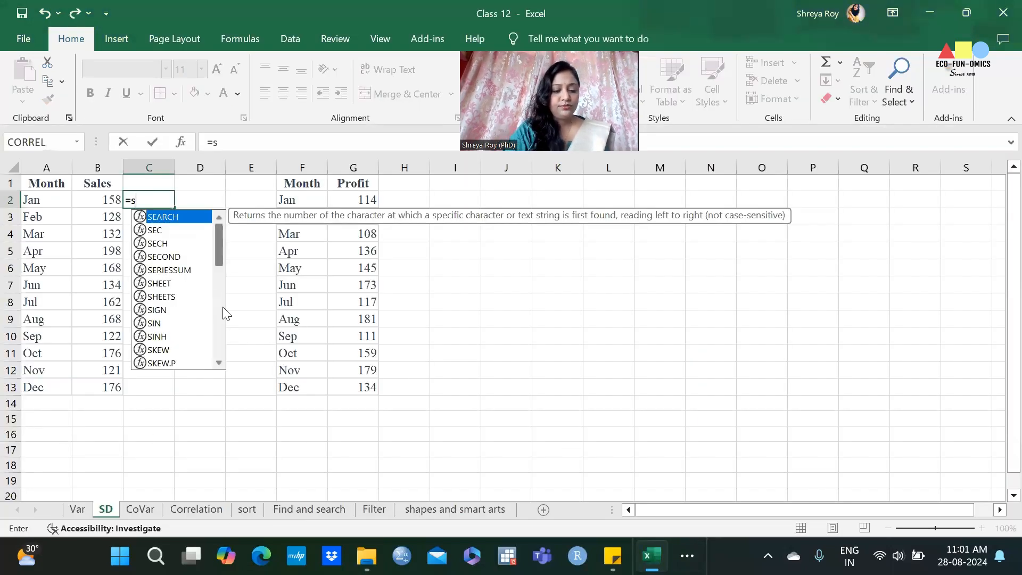
Calculate the population standard deviation of the January to December Sales values in cell C2 with =STDEV.P(B2:B13)
{"action": "type", "text": "t"}
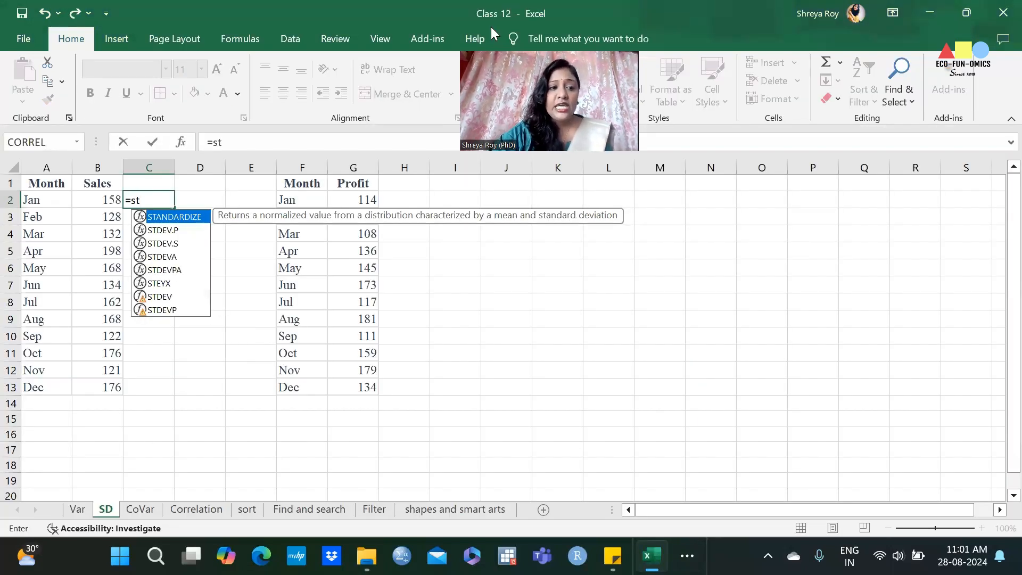
{"action": "left_click", "coordinate": [160, 230]}
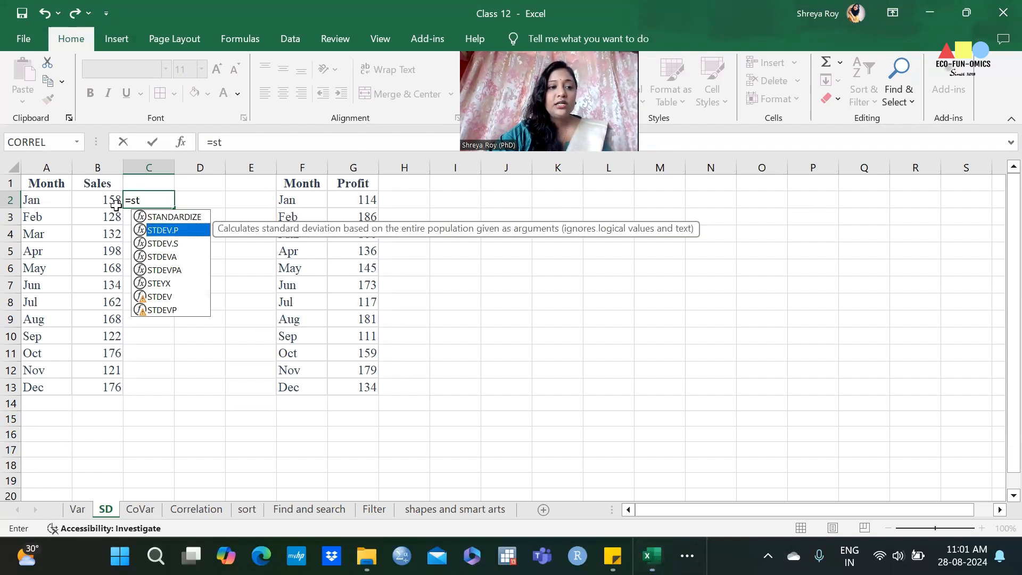
{"action": "double_click", "coordinate": [183, 230]}
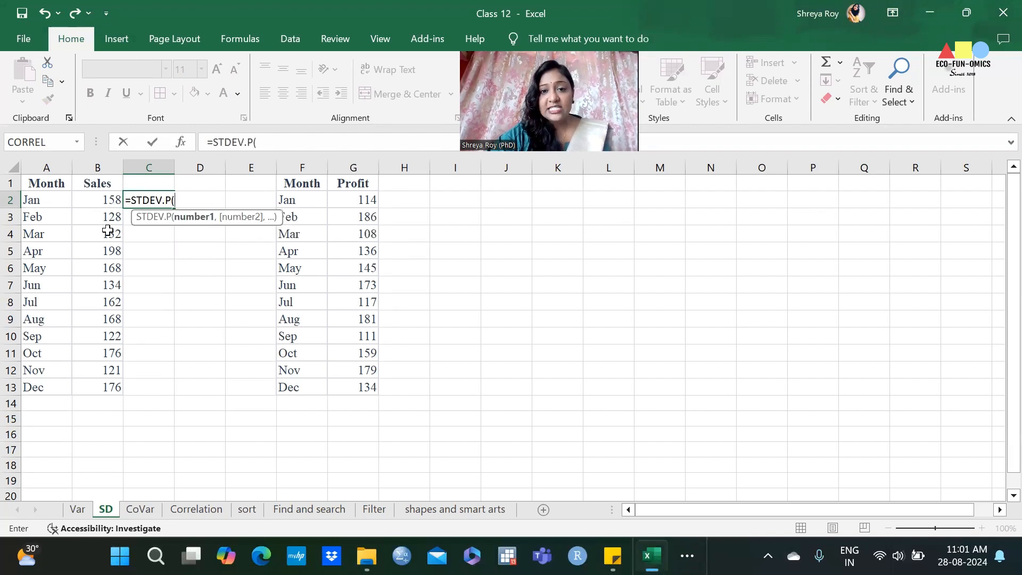
{"action": "left_click_drag", "start_coordinate": [103, 200], "coordinate": [104, 387]}
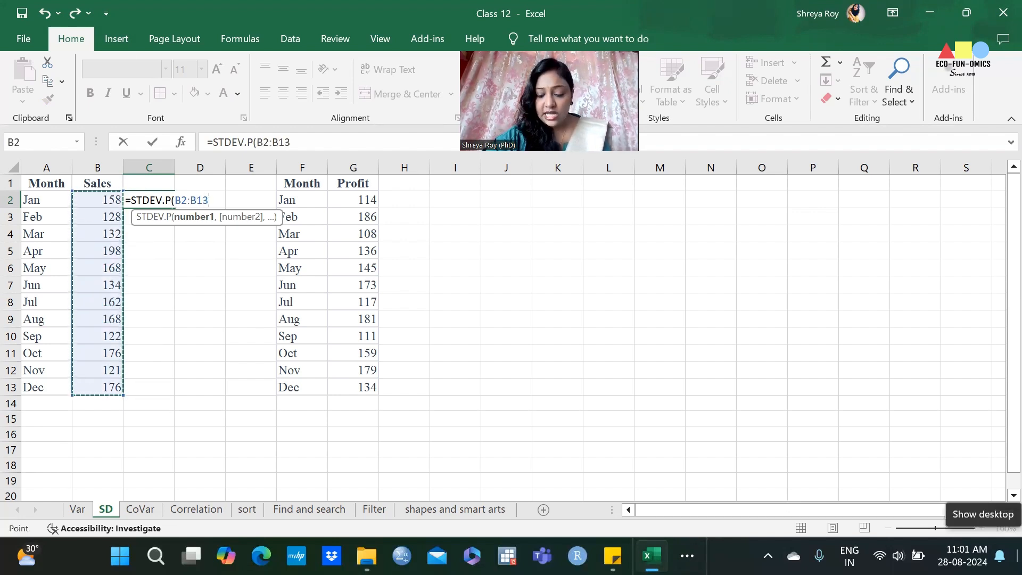
{"action": "type", "text": ")"}
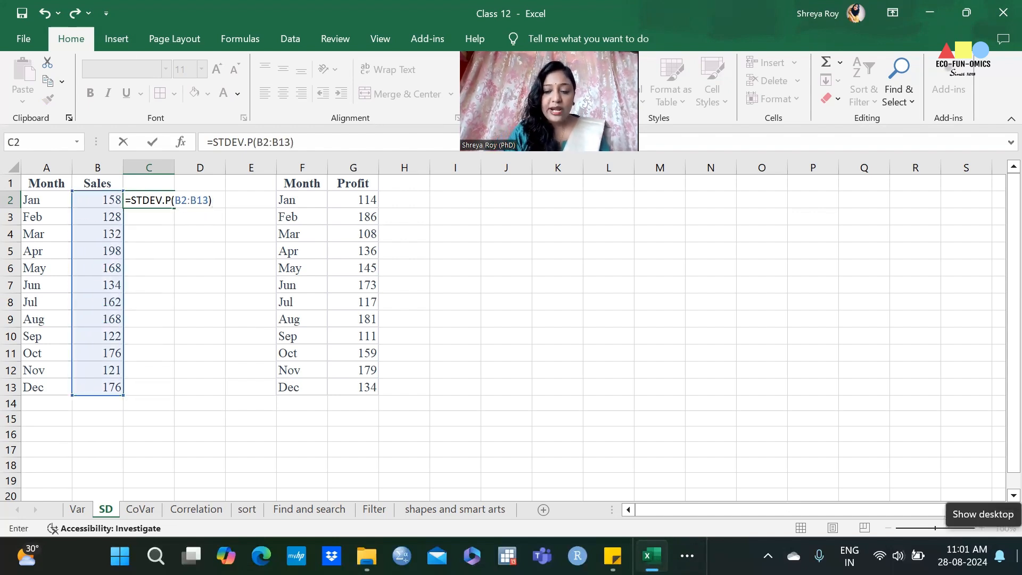
{"action": "key", "text": "Return"}
Calculate the sample standard deviation of the January to June Sales values in cell C3 with =STDEV.S(B2:B7)
{"action": "type", "text": "="}
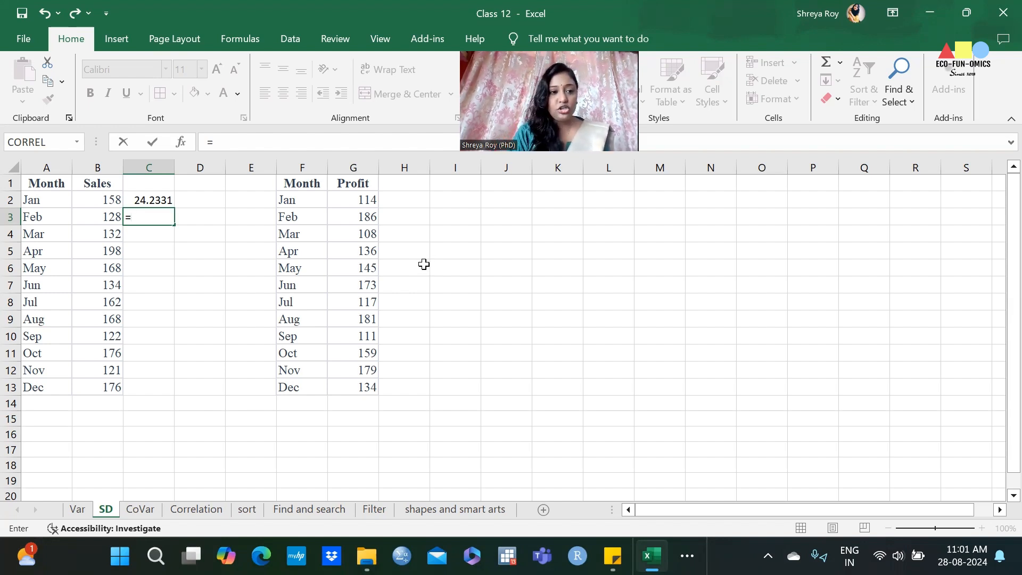
{"action": "type", "text": "st"}
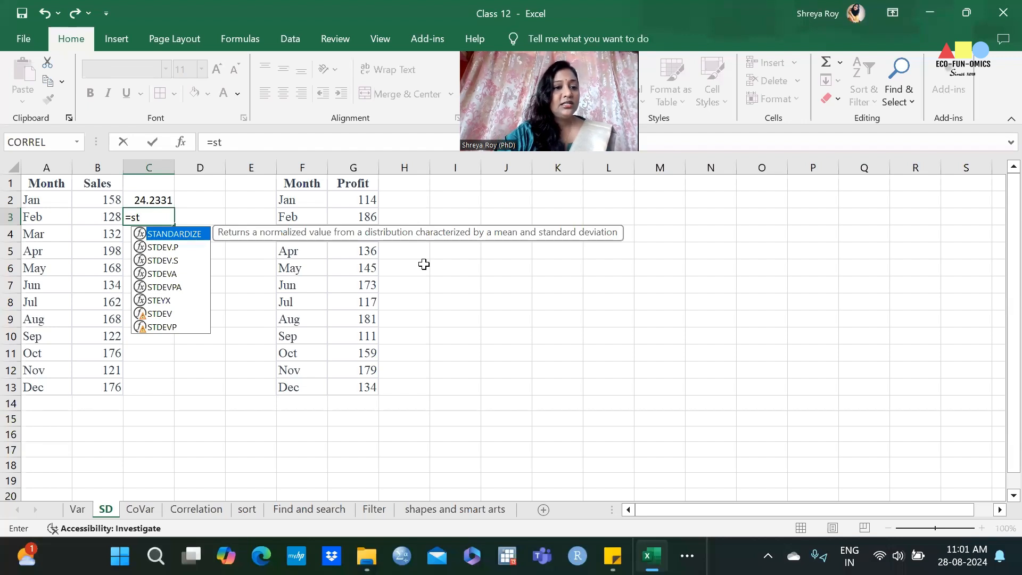
{"action": "double_click", "coordinate": [173, 260]}
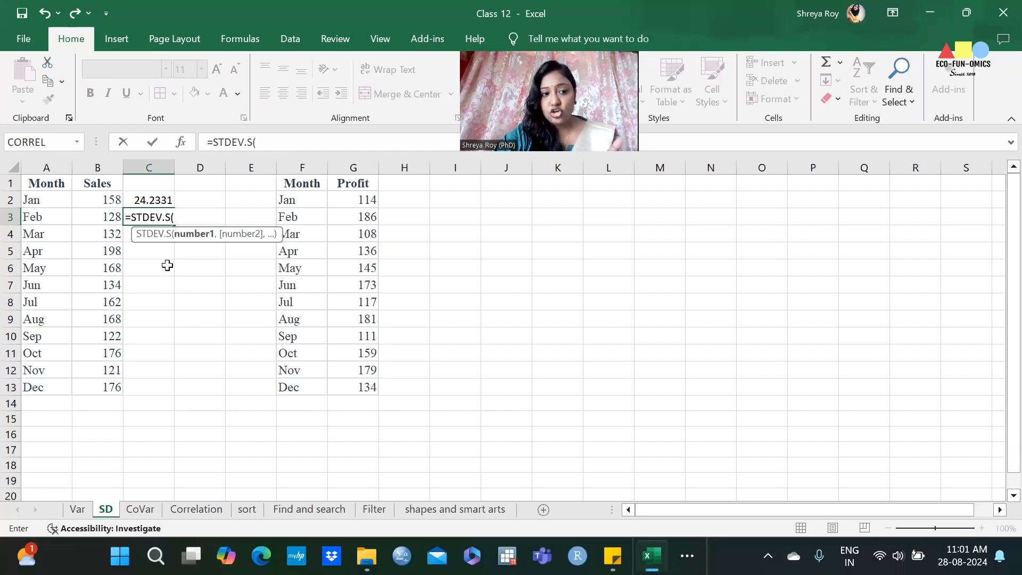
{"action": "left_click_drag", "start_coordinate": [106, 200], "coordinate": [114, 287]}
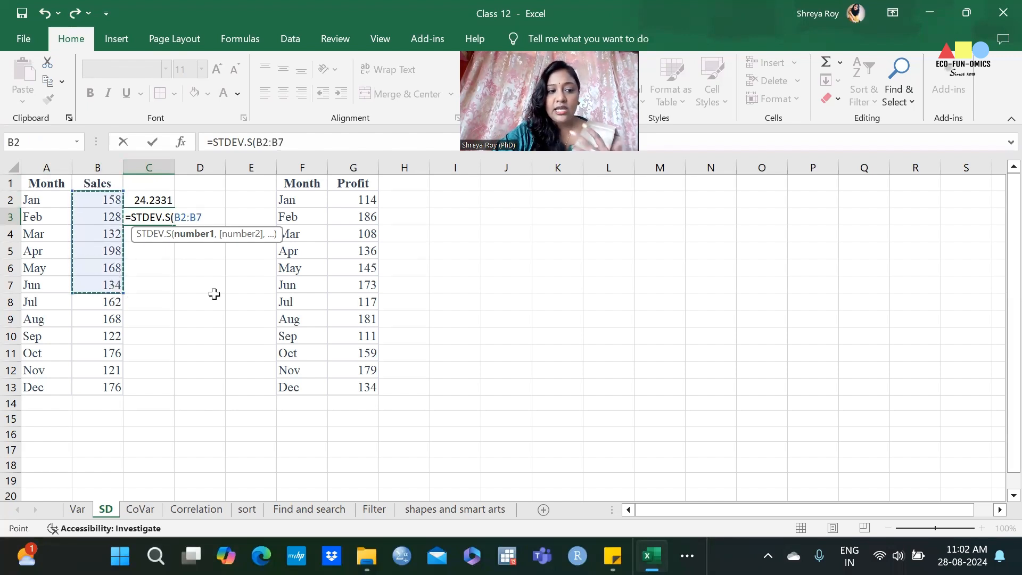
{"action": "type", "text": ")"}
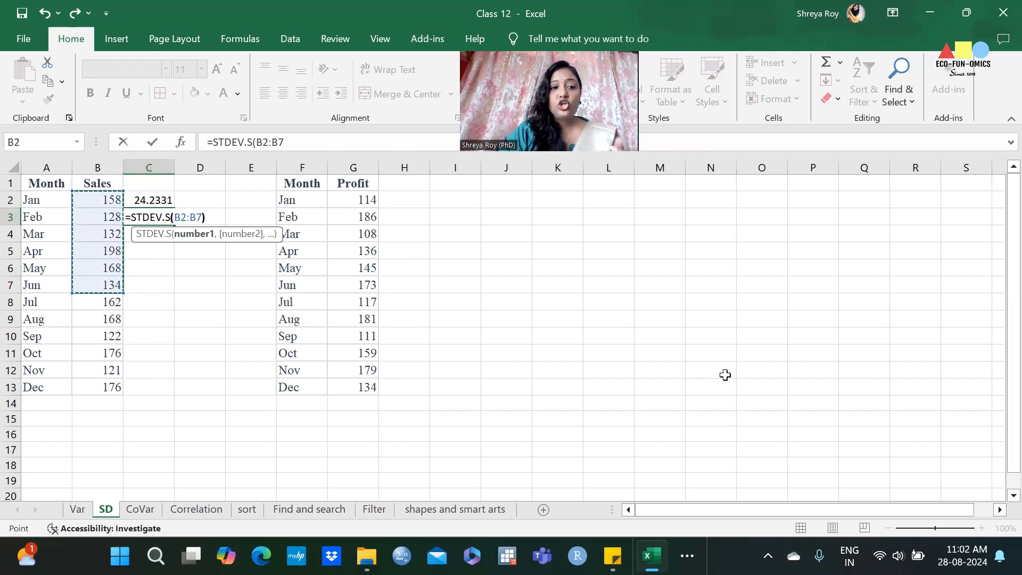
{"action": "key", "text": "Return"}
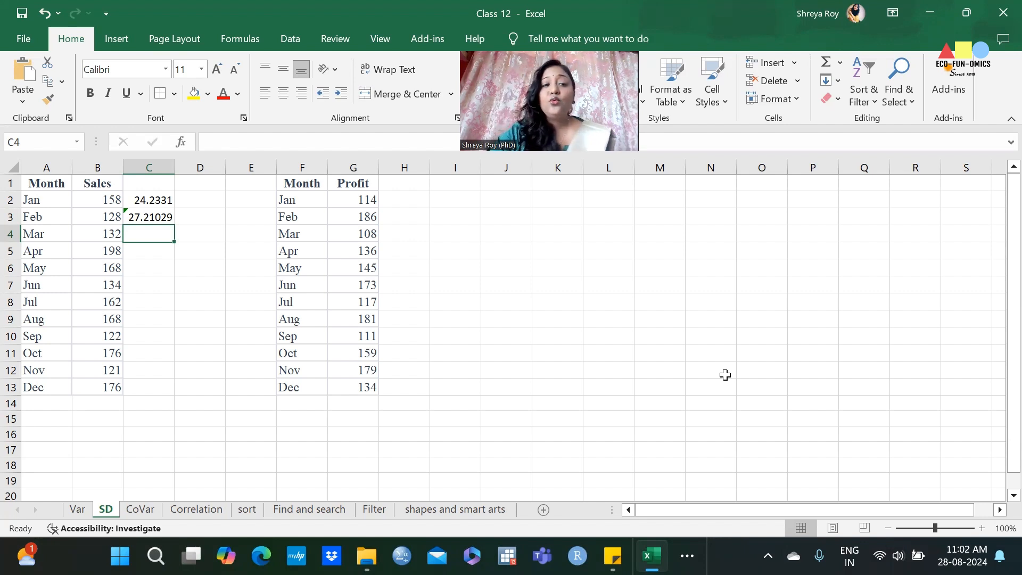
Calculate the population standard deviation of the January to December Profit values in cell H2 with =STDEV.P(G2:G13)
{"action": "left_click", "coordinate": [402, 202]}
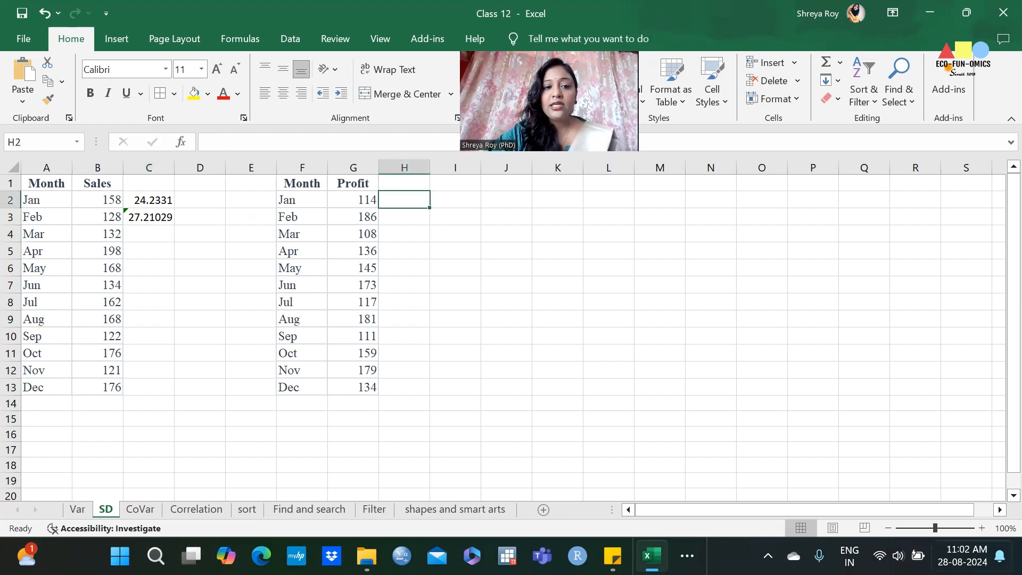
{"action": "type", "text": "="}
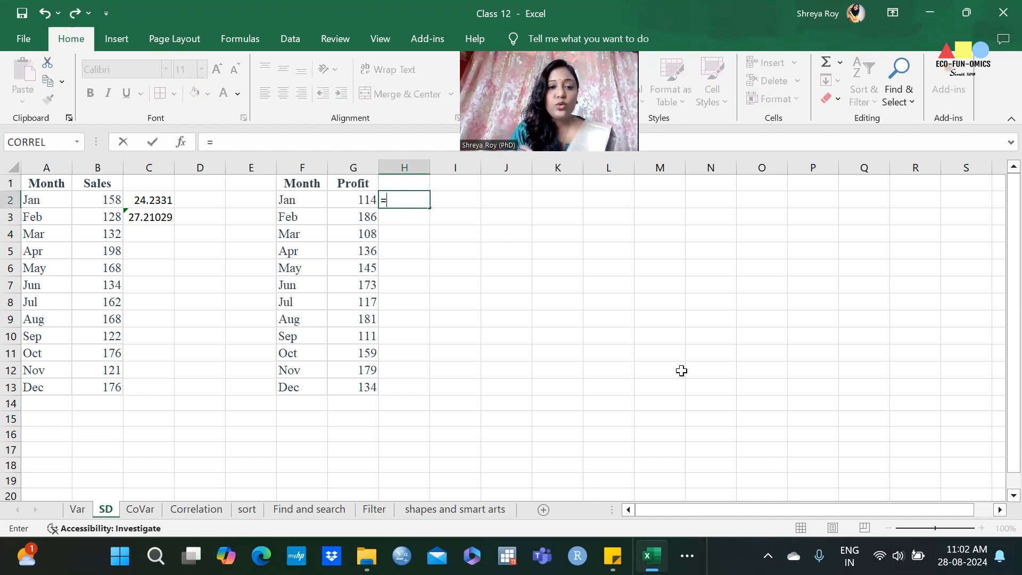
{"action": "type", "text": "st"}
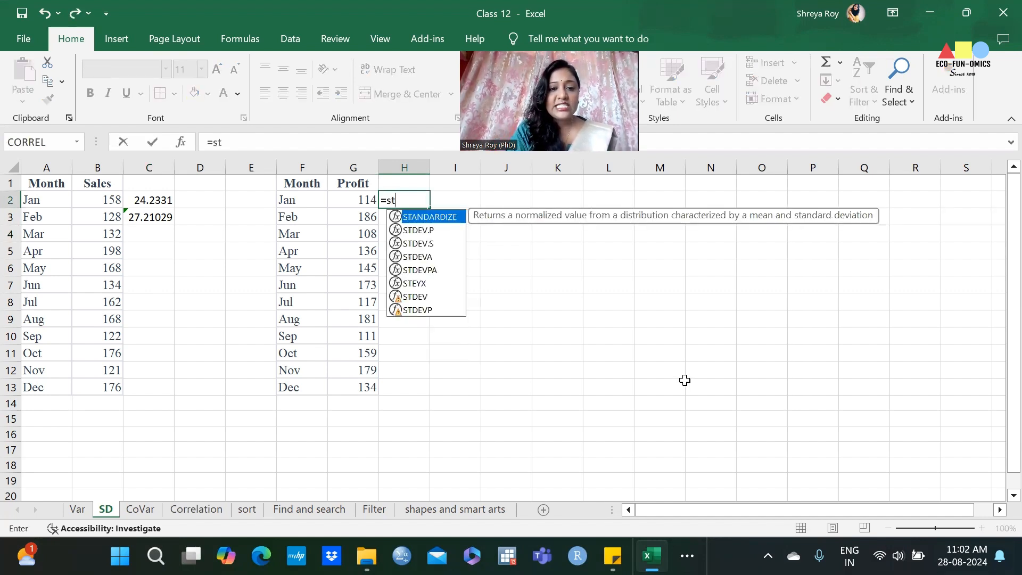
{"action": "double_click", "coordinate": [426, 230]}
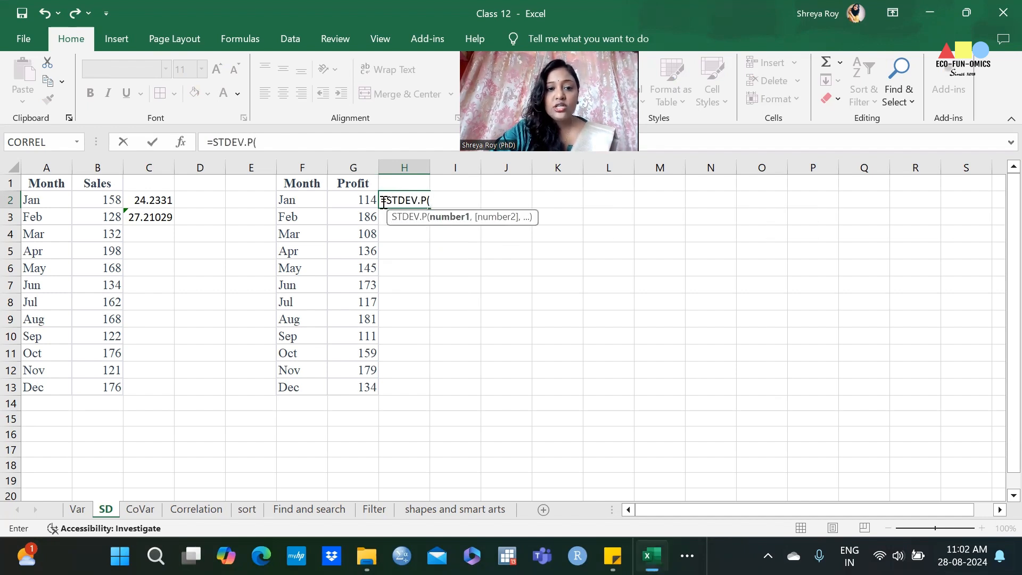
{"action": "left_click_drag", "start_coordinate": [371, 201], "coordinate": [341, 389]}
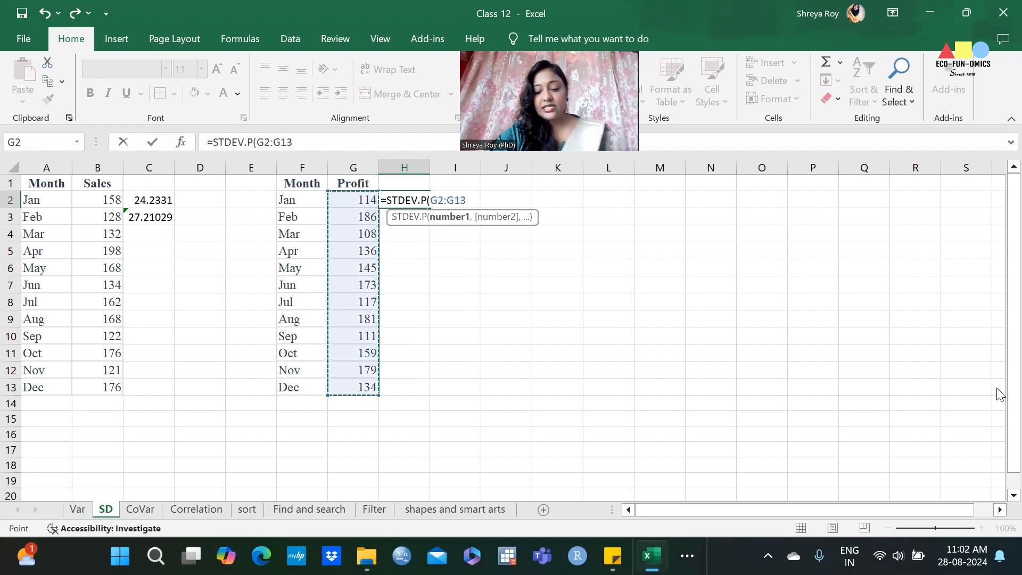
{"action": "type", "text": ")"}
{"action": "key", "text": "Return"}
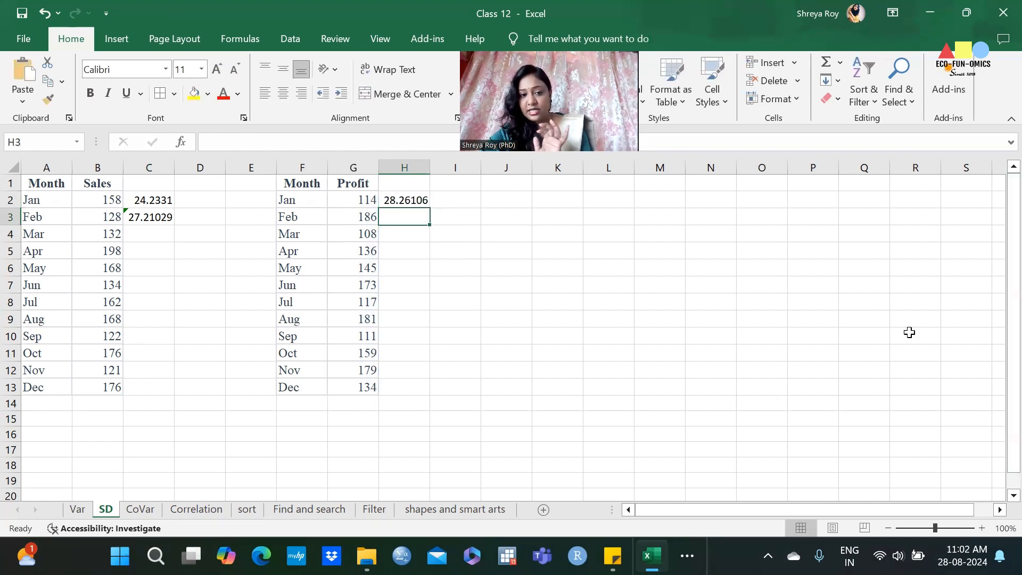
Calculate the sample standard deviation of the January to June Profit values in cell H3 with =STDEV.S(G2:G7)
{"action": "type", "text": "=st"}
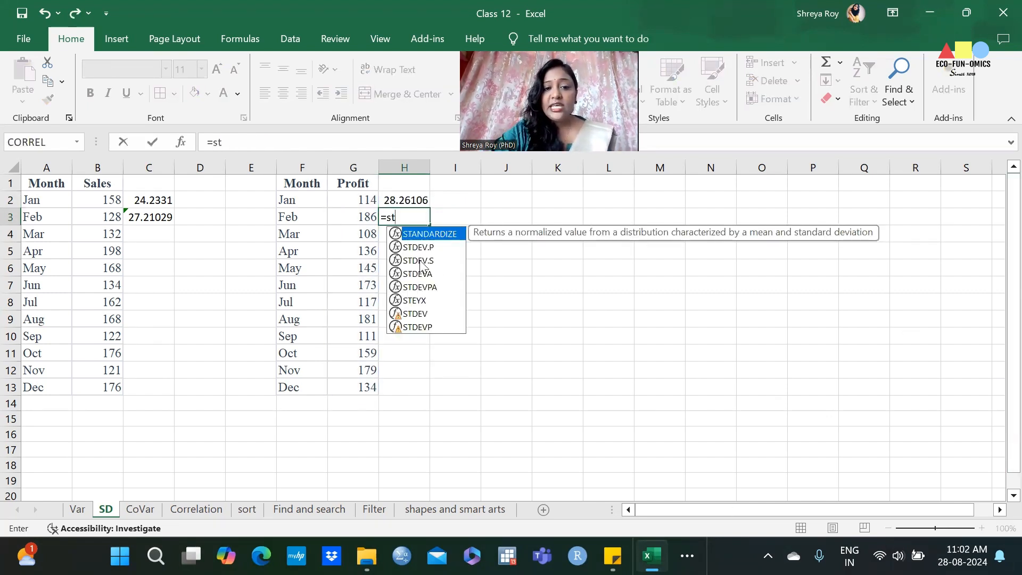
{"action": "double_click", "coordinate": [420, 260]}
{"action": "left_click_drag", "start_coordinate": [367, 201], "coordinate": [366, 287]}
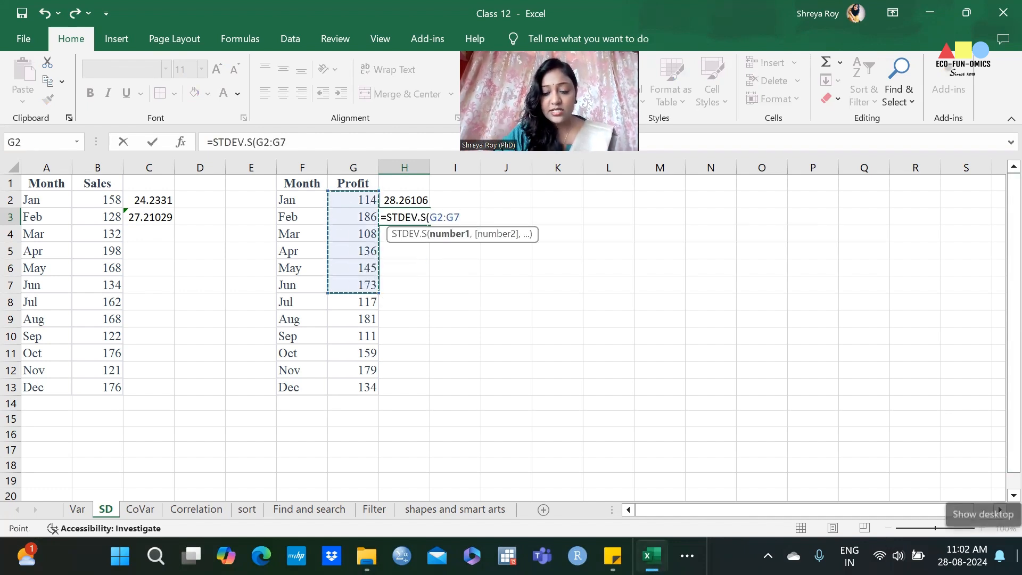
{"action": "type", "text": ")"}
{"action": "key", "text": "Return"}
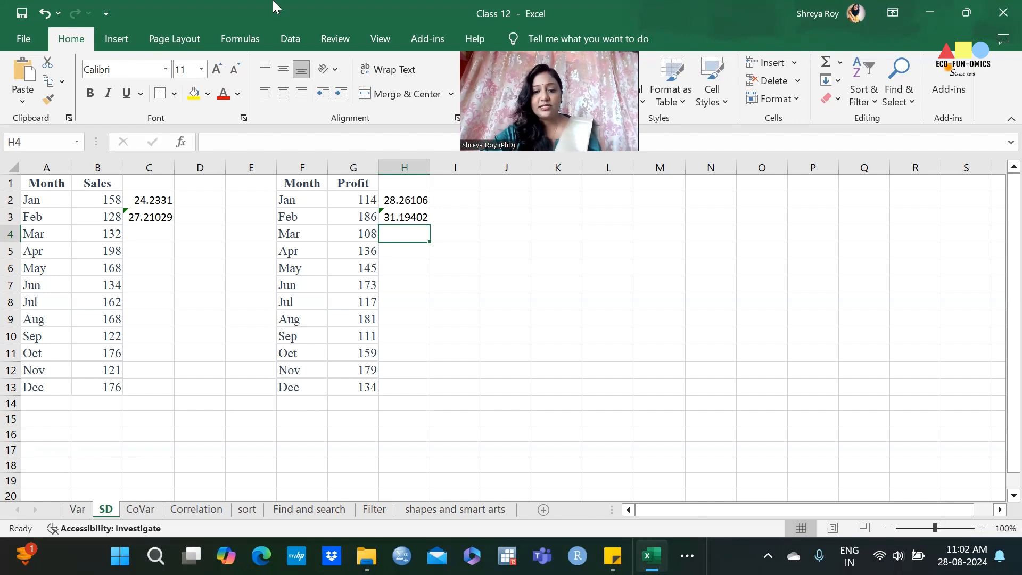
Switch to the EXCEL handbook in Word and select the SD and Var comparison table on page 66 for review
{"action": "left_click", "coordinate": [687, 556]}
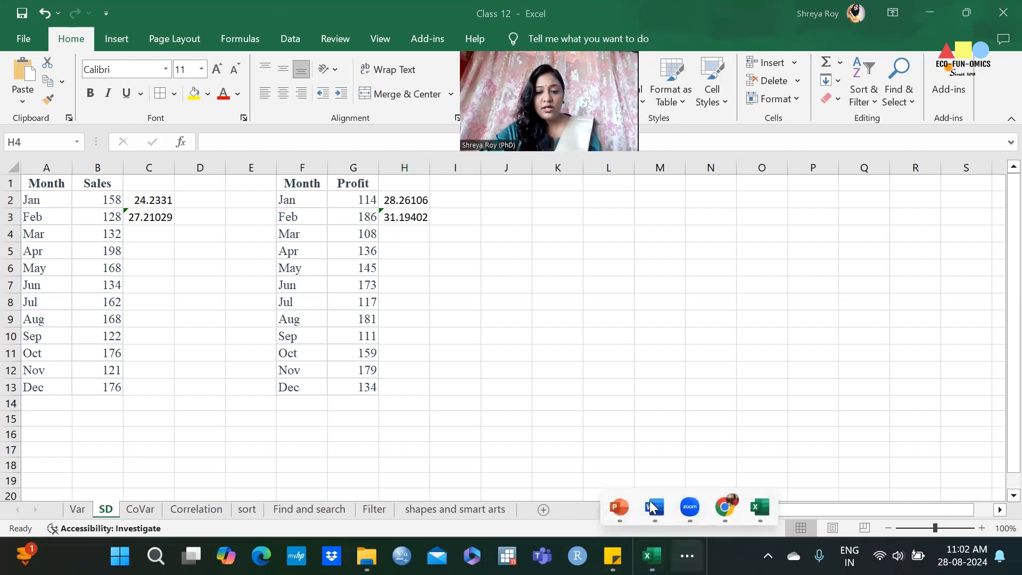
{"action": "mouse_move", "coordinate": [654, 515]}
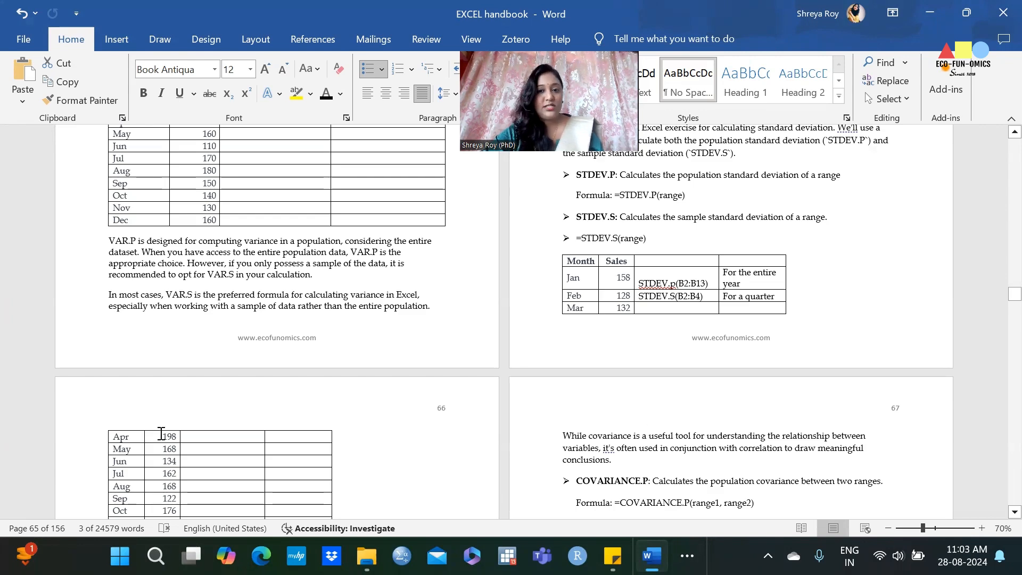
{"action": "scroll", "coordinate": [492, 390], "scroll_direction": "down", "scroll_amount": 3}
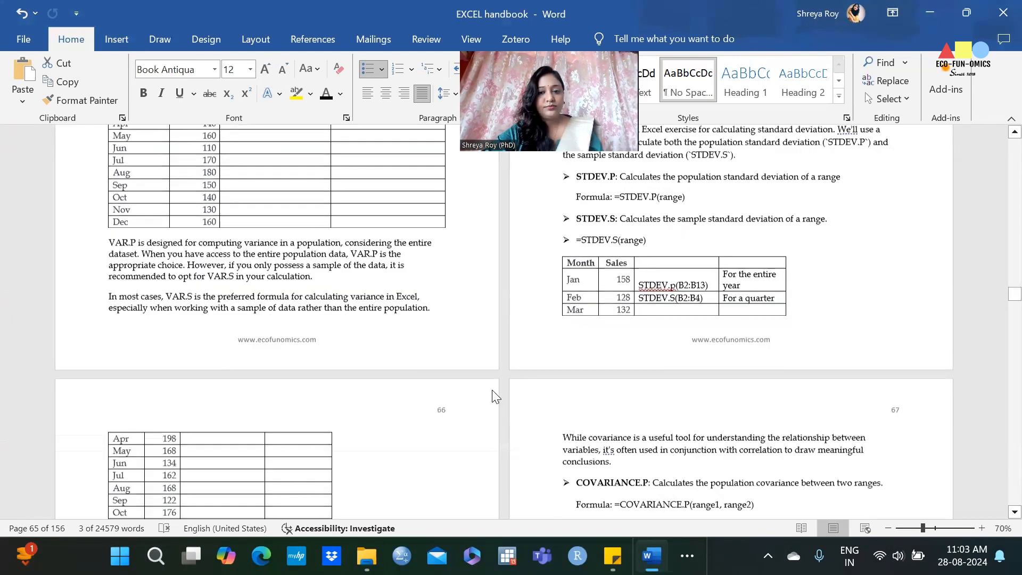
{"action": "scroll", "coordinate": [492, 390], "scroll_direction": "down", "scroll_amount": 8}
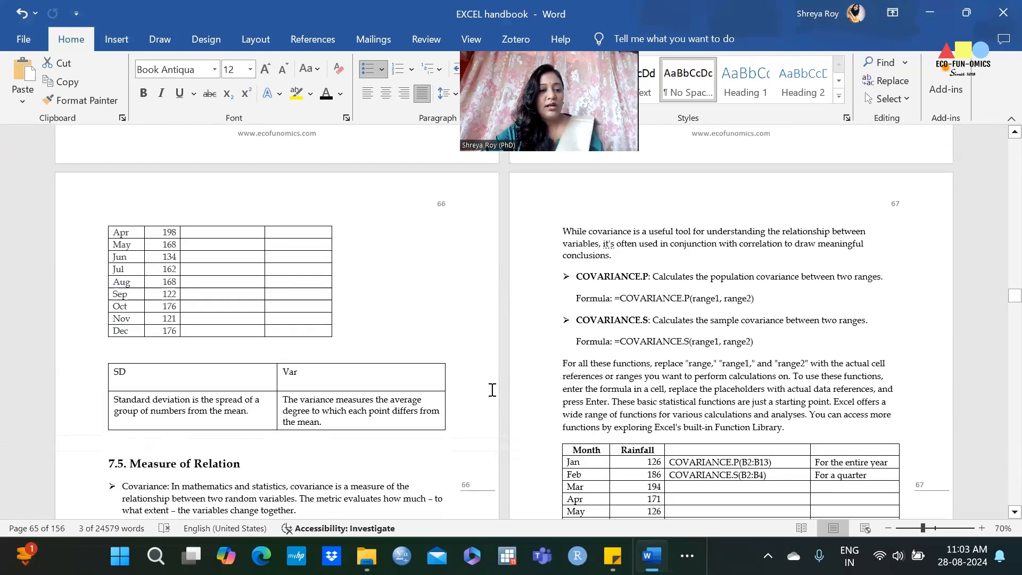
{"action": "left_click", "coordinate": [151, 248]}
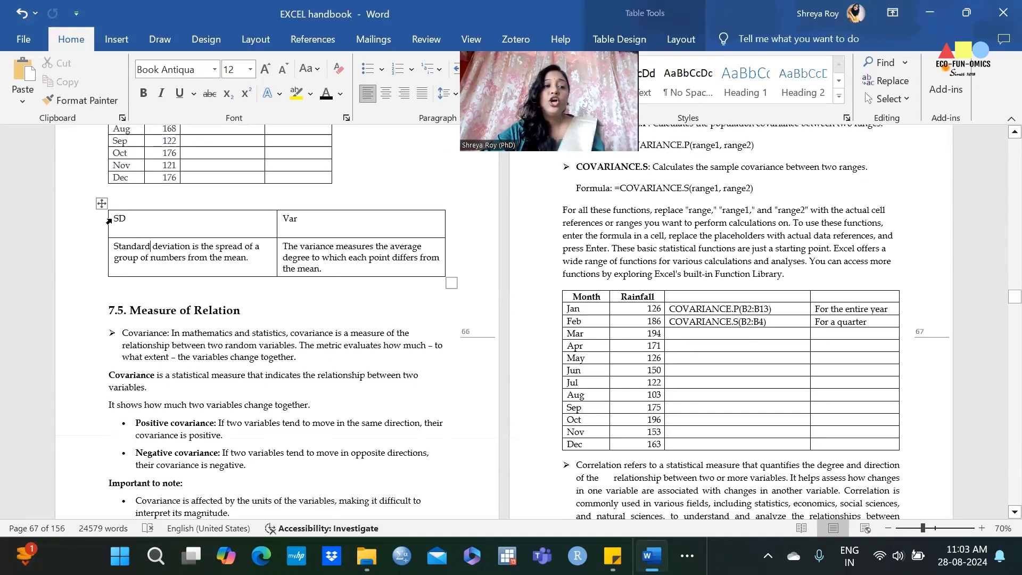
{"action": "left_click_drag", "start_coordinate": [116, 220], "coordinate": [379, 254]}
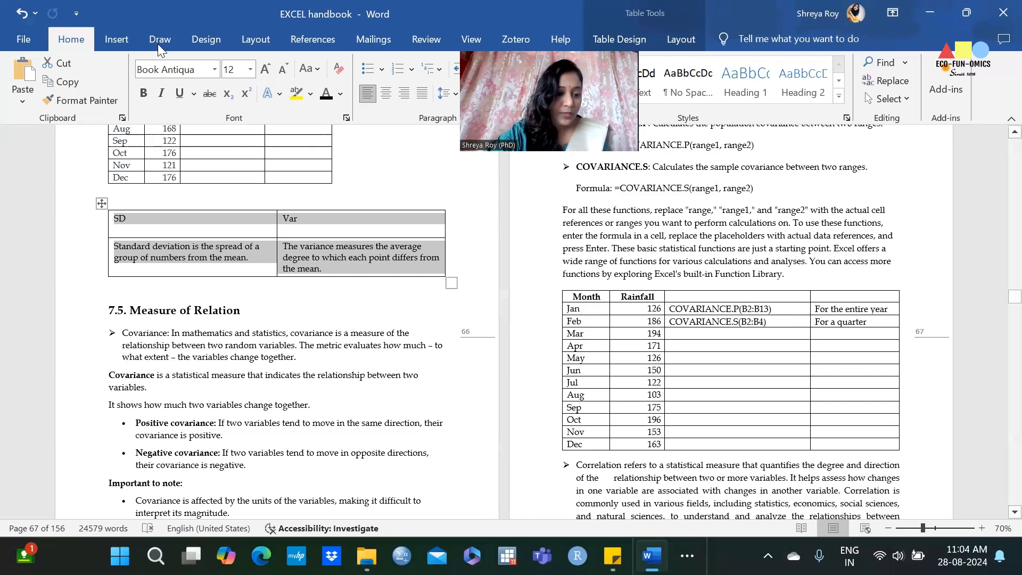
Review section 7.5 Measure of Relation in the handbook, covering positive and negative covariance and the important notes
{"action": "scroll", "coordinate": [224, 375], "scroll_direction": "down", "scroll_amount": 1}
{"action": "scroll", "coordinate": [224, 375], "scroll_direction": "down", "scroll_amount": 5}
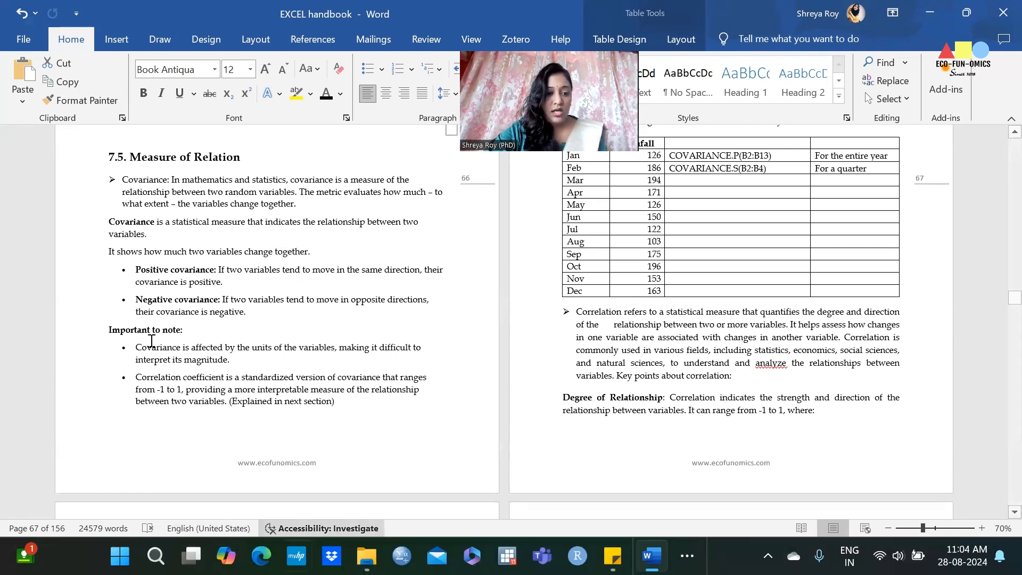
{"action": "scroll", "coordinate": [150, 341], "scroll_direction": "up", "scroll_amount": 1}
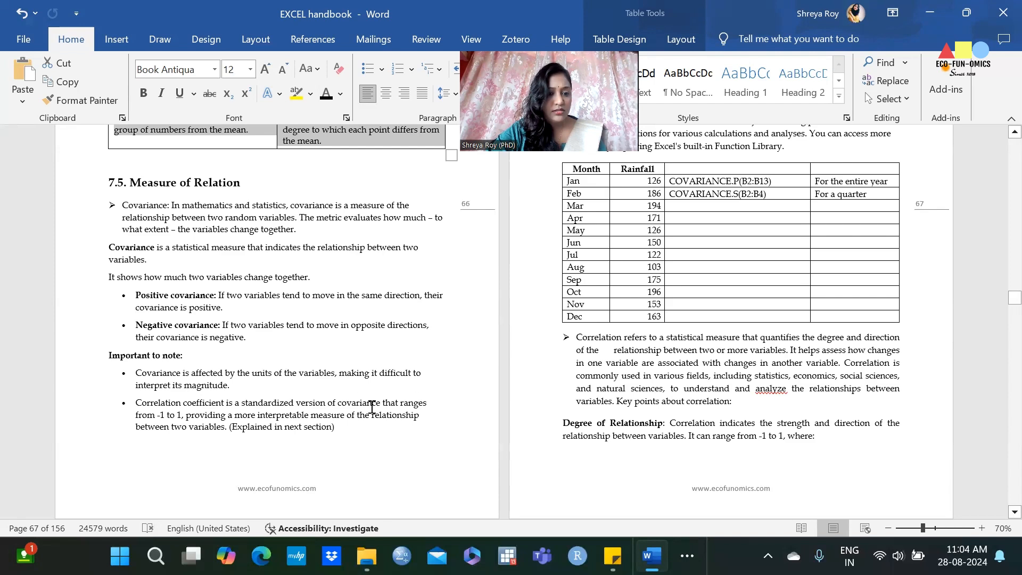
{"action": "left_click_drag", "start_coordinate": [137, 373], "coordinate": [333, 382]}
{"action": "left_click", "coordinate": [313, 426]}
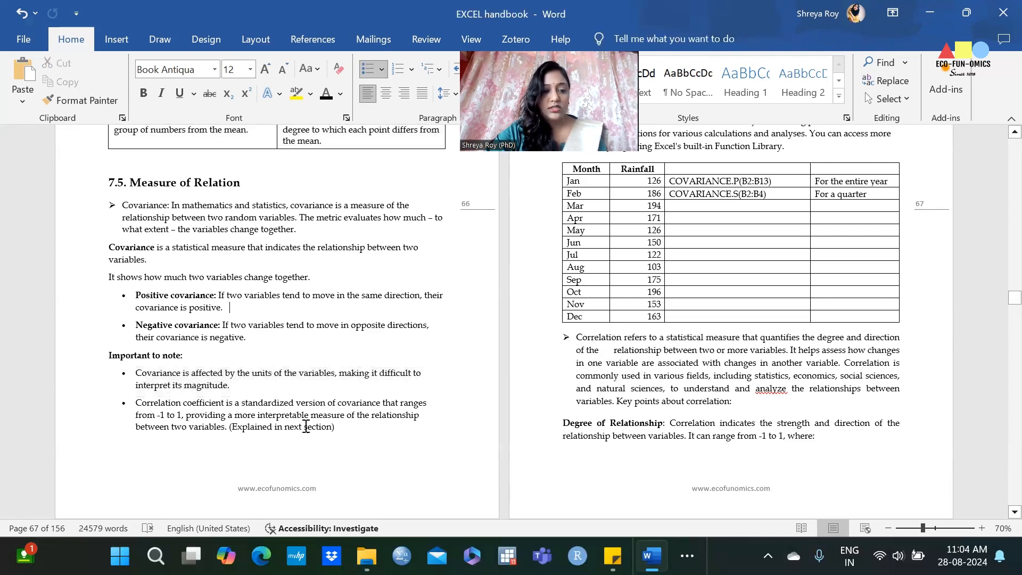
{"action": "scroll", "coordinate": [273, 406], "scroll_direction": "up", "scroll_amount": 2}
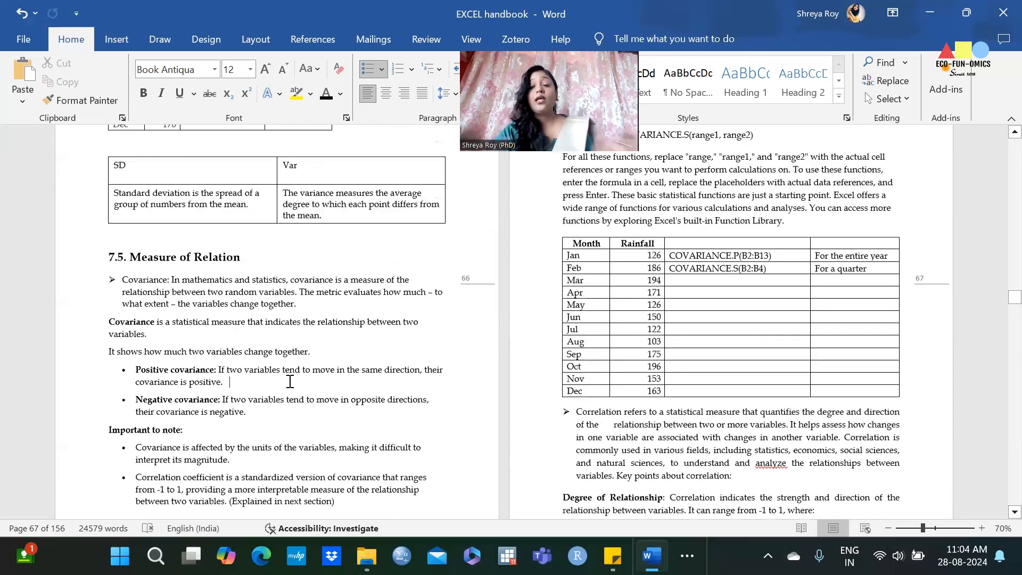
{"action": "left_click", "coordinate": [290, 381]}
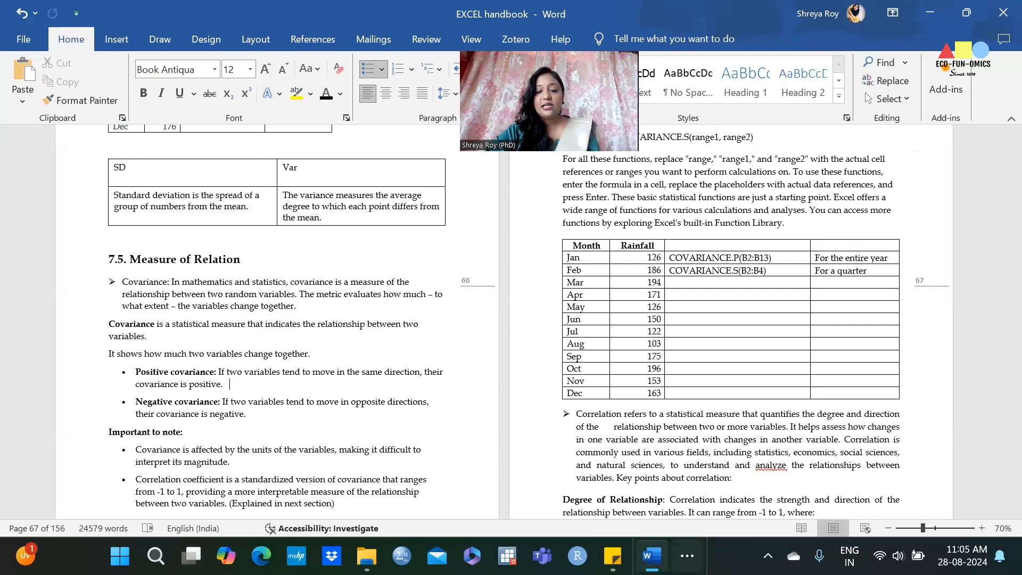
Switch to the Class 12 workbook in Excel and open the CoVar sheet
{"action": "left_click", "coordinate": [687, 555]}
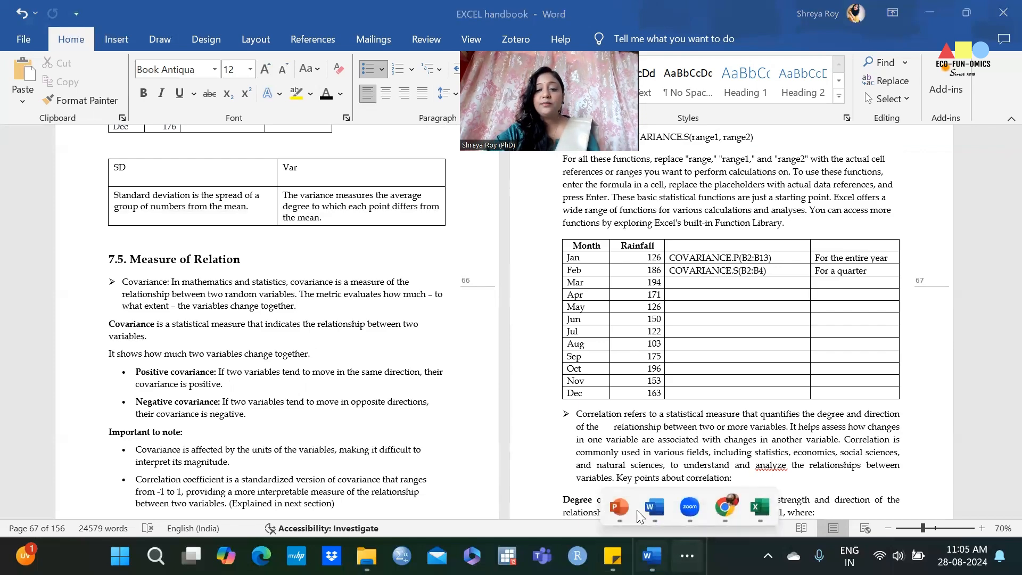
{"action": "left_click", "coordinate": [760, 506]}
{"action": "left_click", "coordinate": [134, 510]}
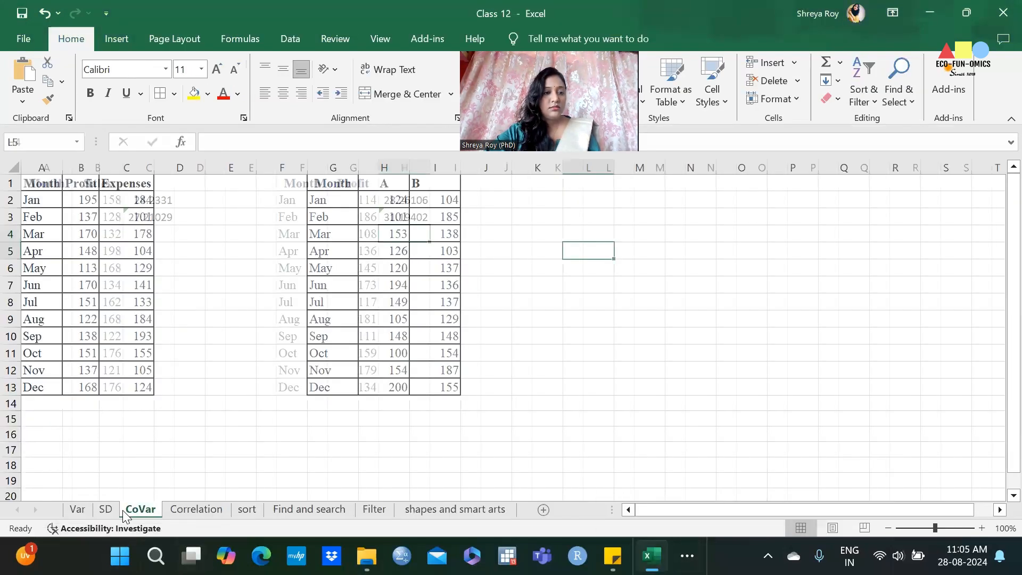
Enter the population covariance formula =COVARIANCE.P(B2,C2) for January Profit and Expenses in cell D2
{"action": "left_click", "coordinate": [200, 208]}
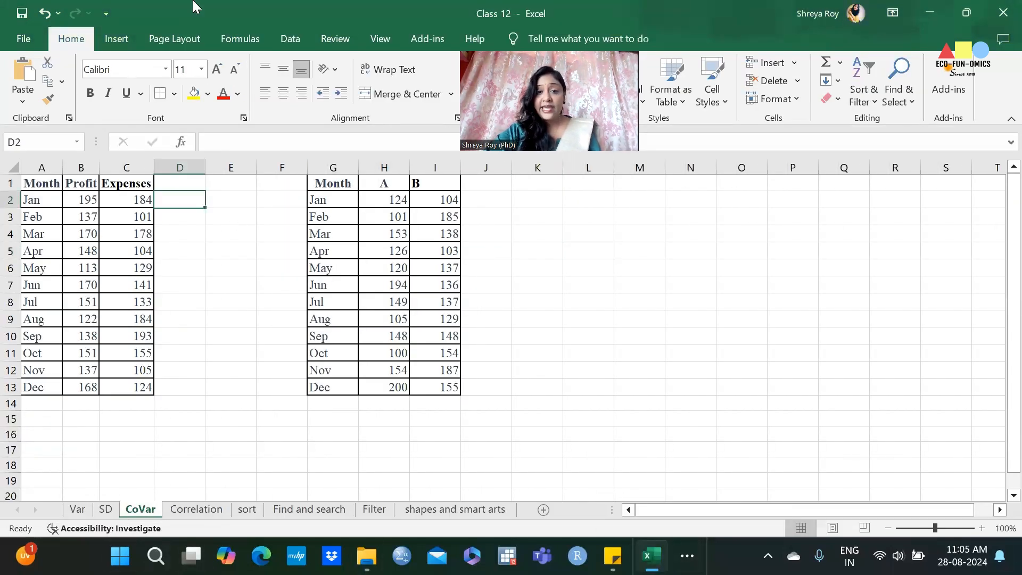
{"action": "type", "text": "="}
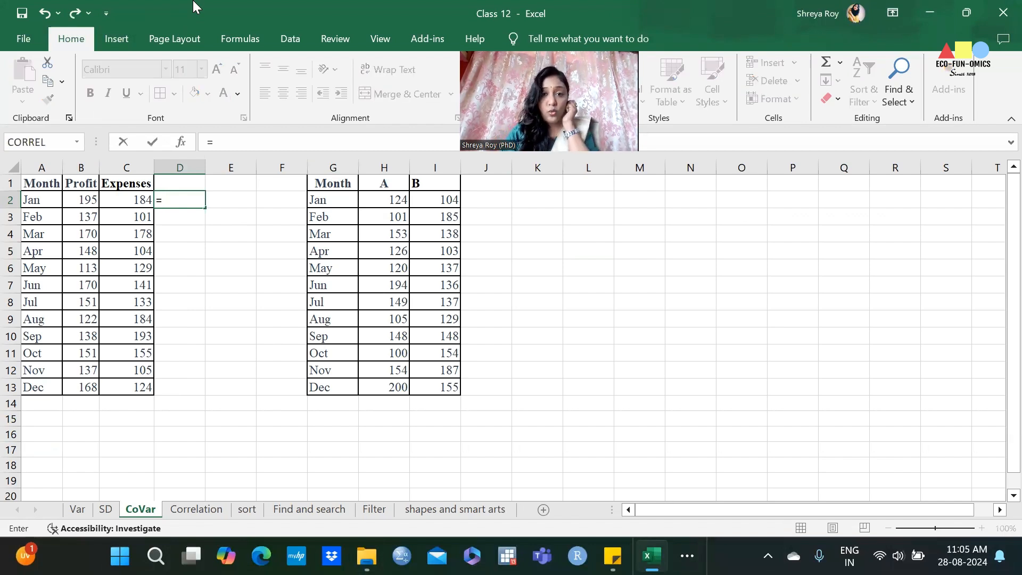
{"action": "type", "text": "cov"}
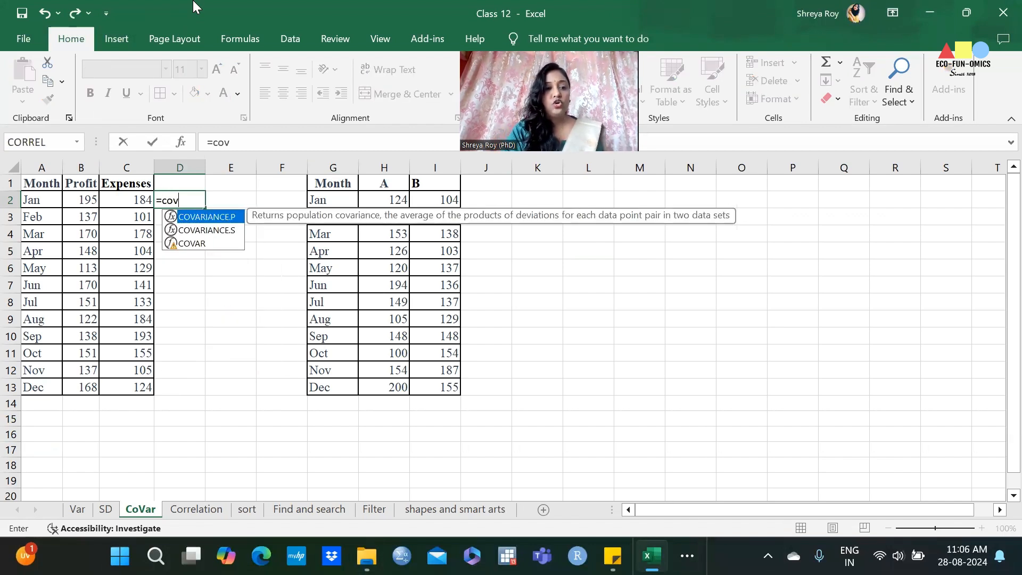
{"action": "double_click", "coordinate": [196, 218]}
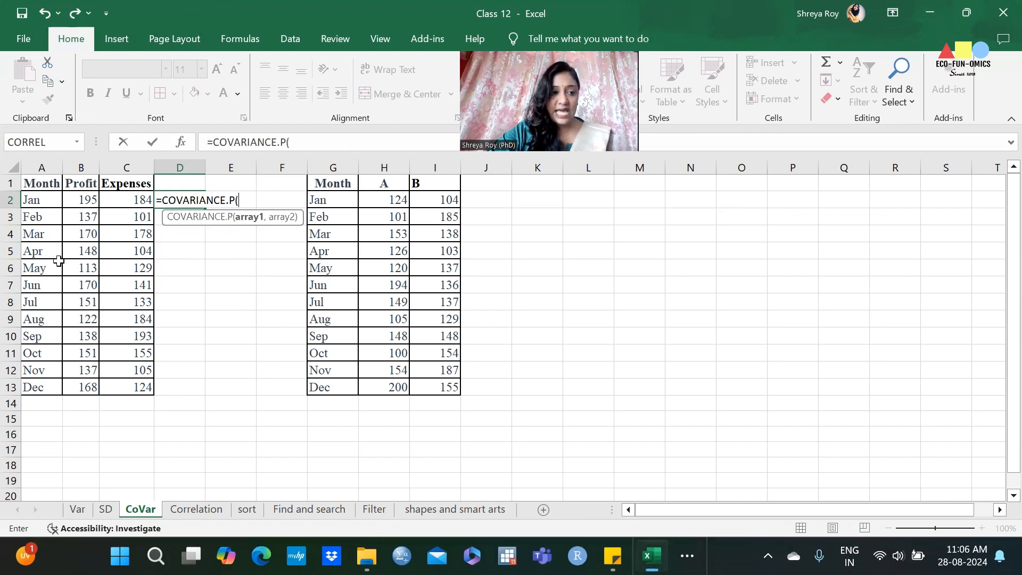
{"action": "left_click", "coordinate": [92, 196]}
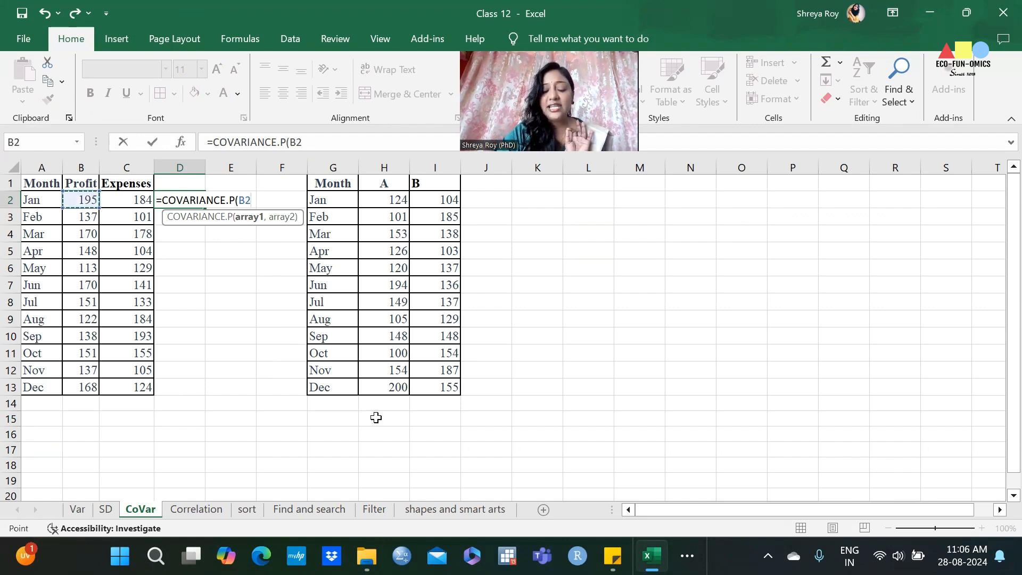
{"action": "type", "text": ","}
{"action": "left_click", "coordinate": [124, 201]}
{"action": "type", "text": ")"}
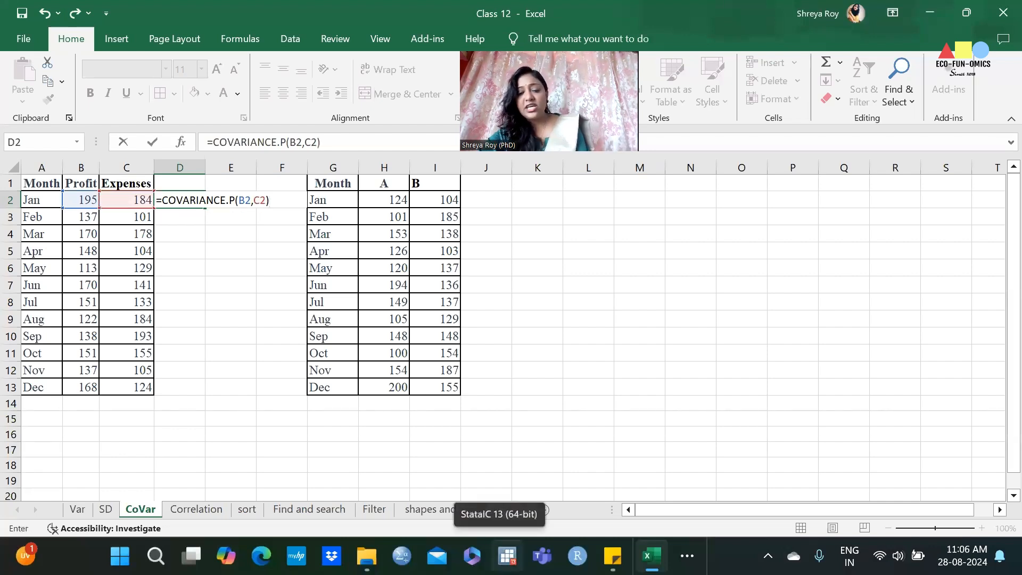
{"action": "key", "text": "Return"}
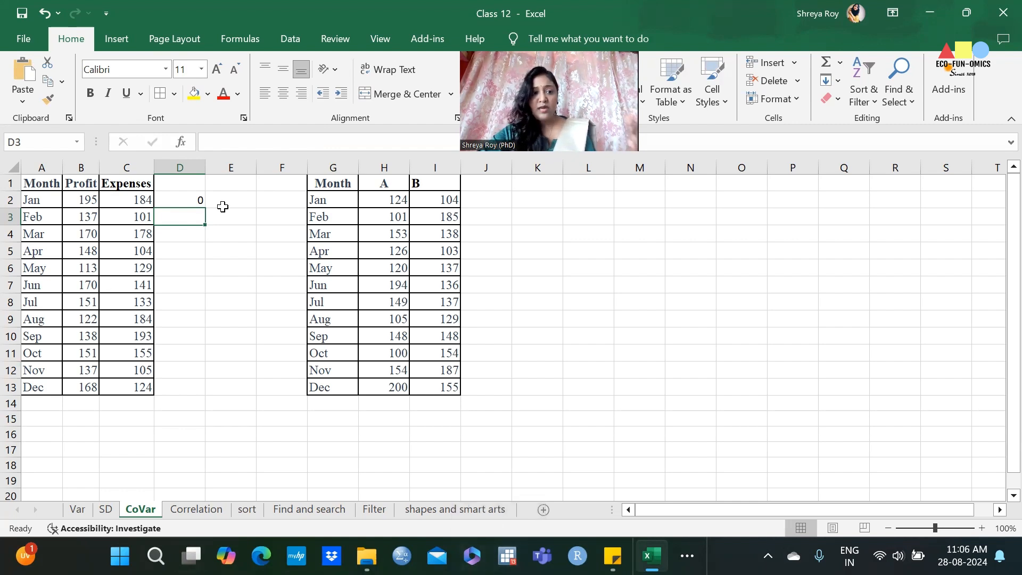
Fill the covariance formula from D2 down to D13 and inspect the copied formula in the December row
{"action": "left_click", "coordinate": [200, 199]}
{"action": "left_click_drag", "start_coordinate": [205, 207], "coordinate": [162, 395]}
{"action": "left_click", "coordinate": [173, 392]}
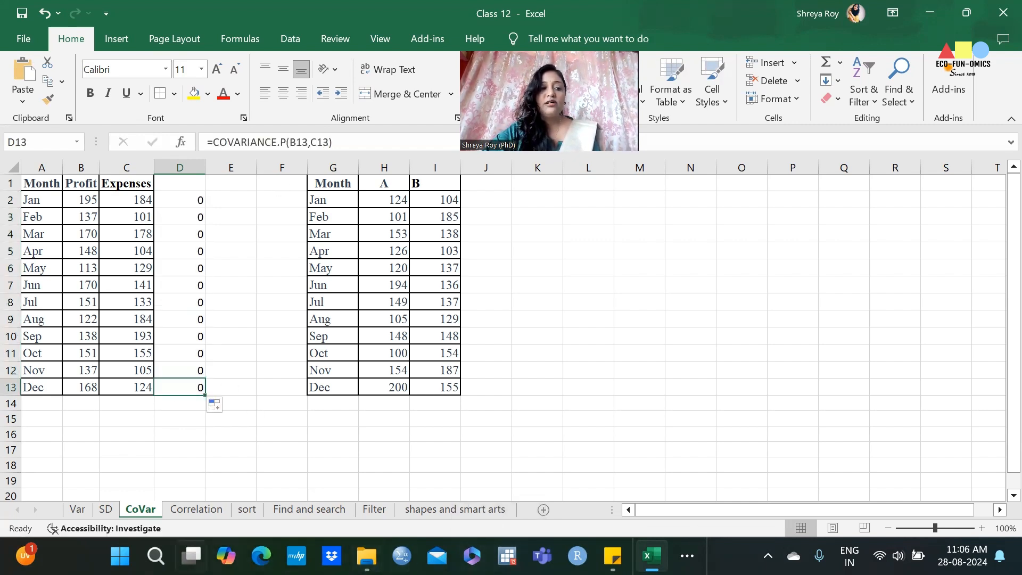
{"action": "left_click", "coordinate": [257, 142]}
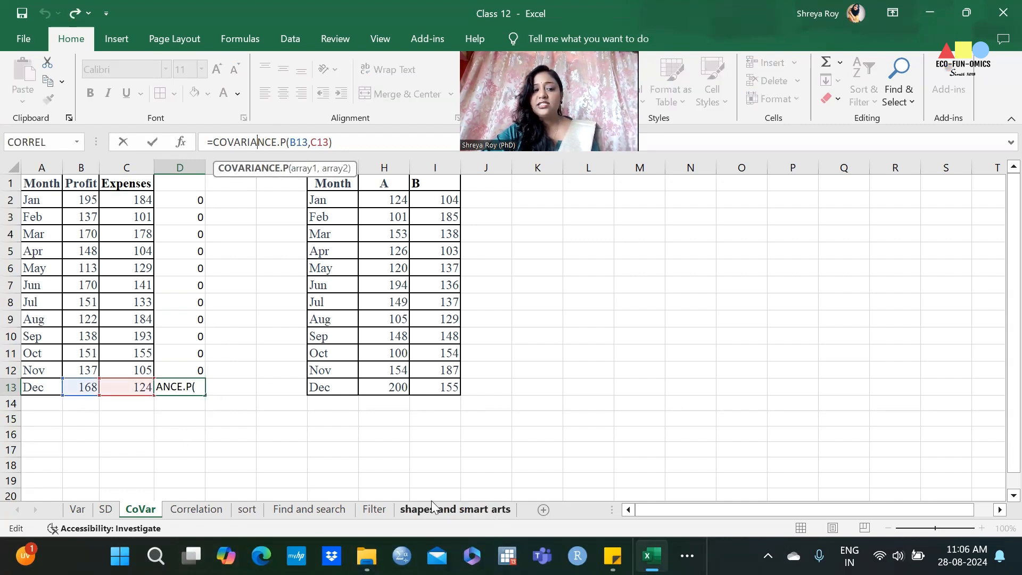
Correct the formula in D2 to =COVARIANCE.P(B2:B13,C2:C13) so it covers the full January to December Profit and Expenses ranges
{"action": "left_click", "coordinate": [187, 200]}
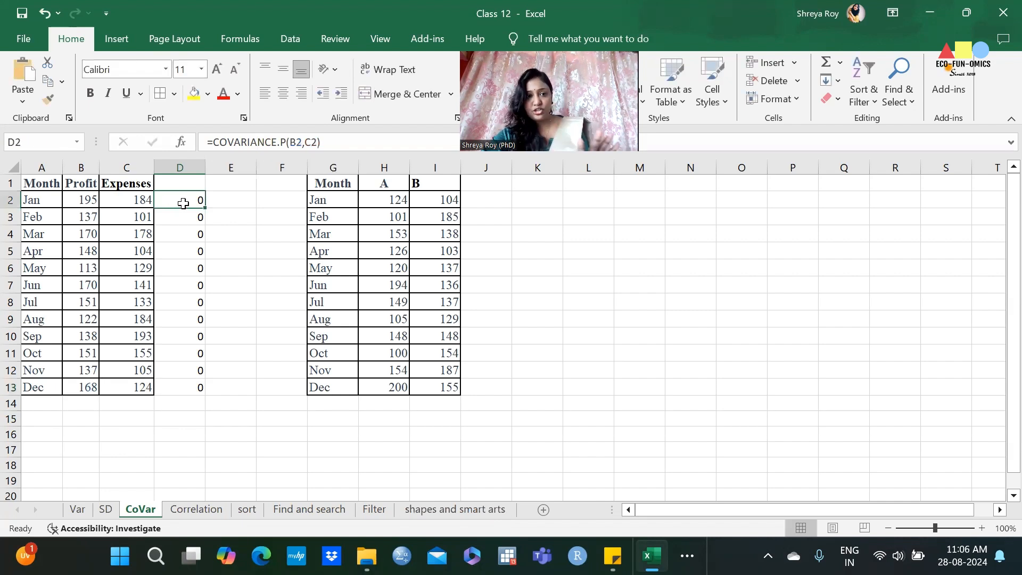
{"action": "left_click_drag", "start_coordinate": [328, 142], "coordinate": [292, 140]}
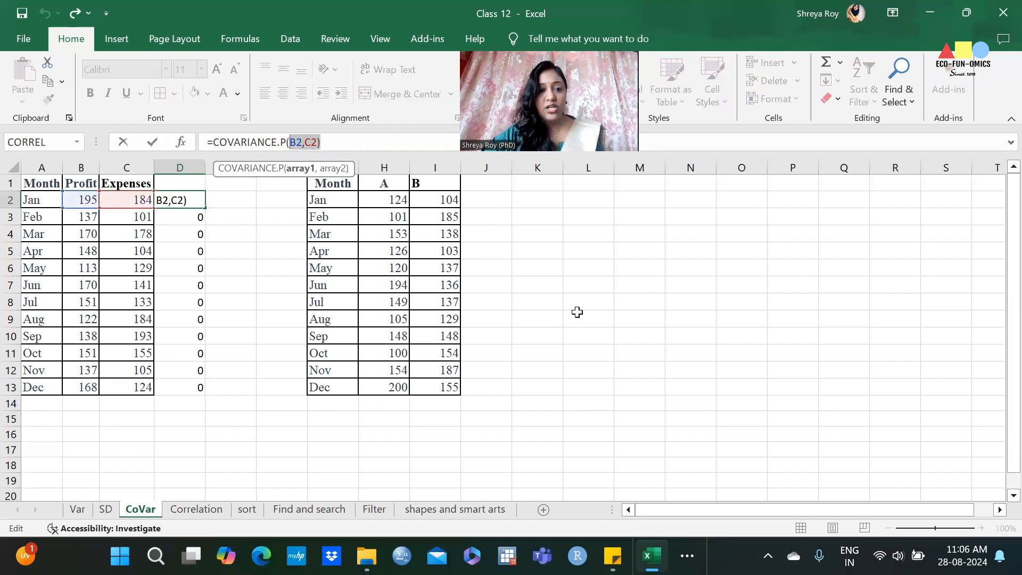
{"action": "key", "text": "BackSpace"}
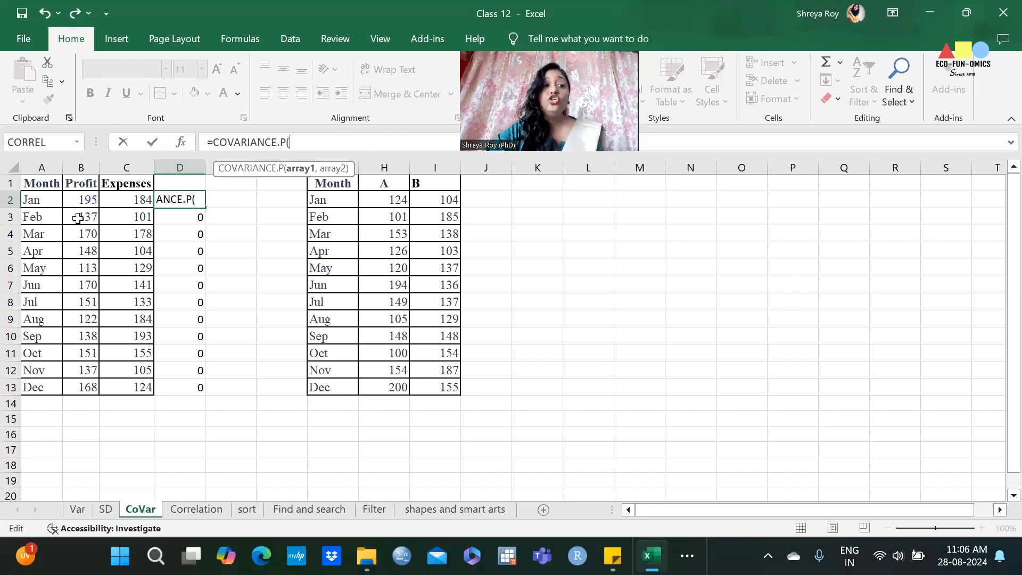
{"action": "left_click_drag", "start_coordinate": [82, 201], "coordinate": [67, 379]}
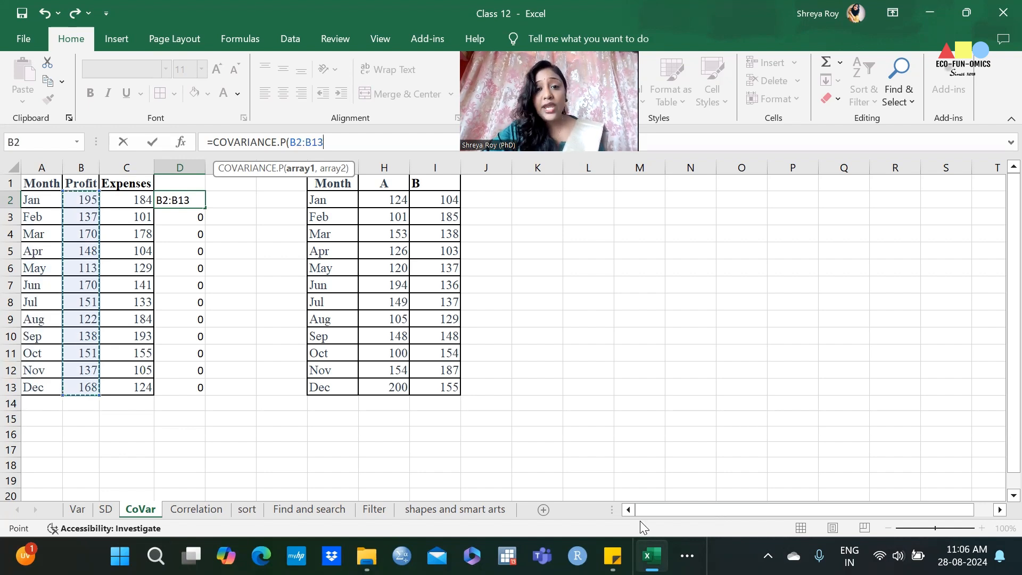
{"action": "type", "text": ","}
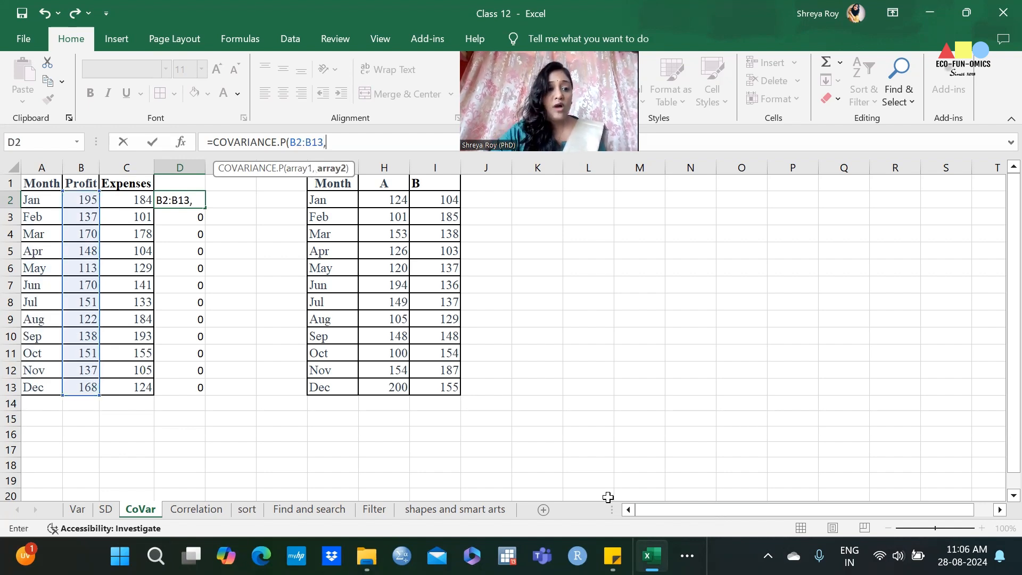
{"action": "left_click_drag", "start_coordinate": [133, 201], "coordinate": [126, 387]}
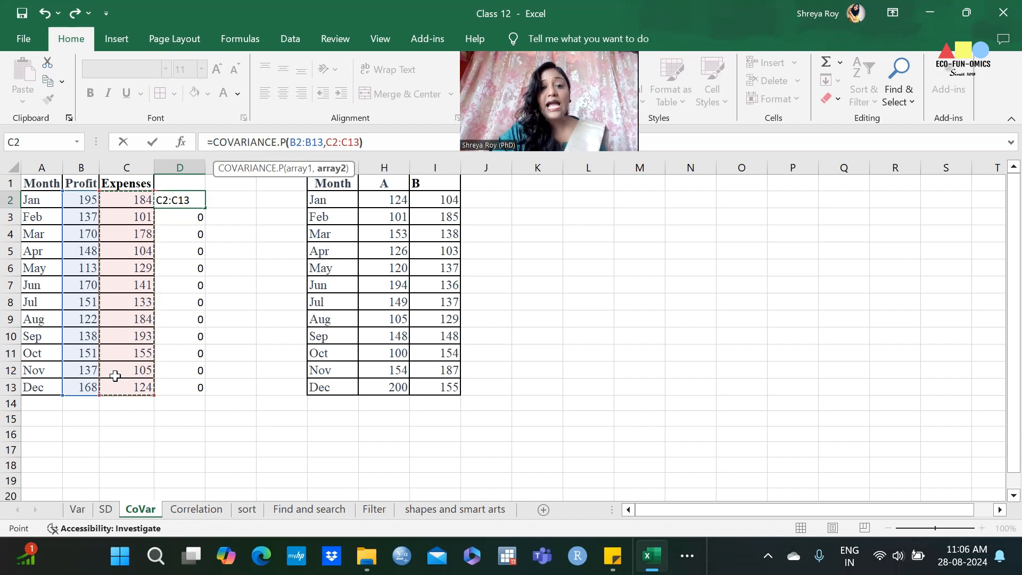
{"action": "type", "text": ")"}
{"action": "key", "text": "Return"}
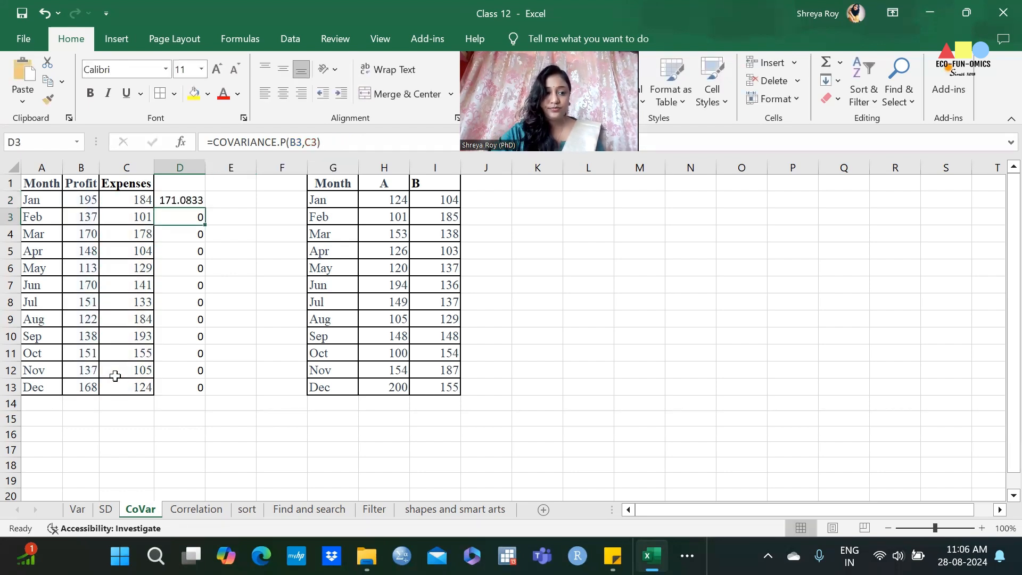
Clear the copied single-row covariance formulas from D3 to D13
{"action": "left_click_drag", "start_coordinate": [181, 216], "coordinate": [202, 388]}
{"action": "key", "text": "Delete"}
{"action": "left_click", "coordinate": [198, 235]}
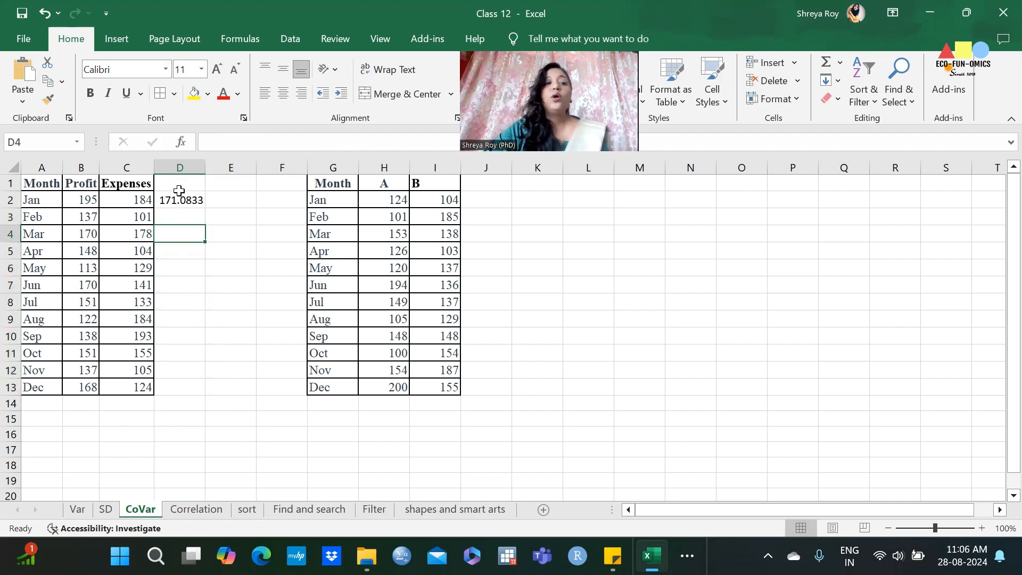
Repeat the full-year population covariance of Profit and Expenses in cell D3 with =COVARIANCE.P(B2:B13,C2:C13)
{"action": "left_click", "coordinate": [177, 205]}
{"action": "left_click", "coordinate": [177, 218]}
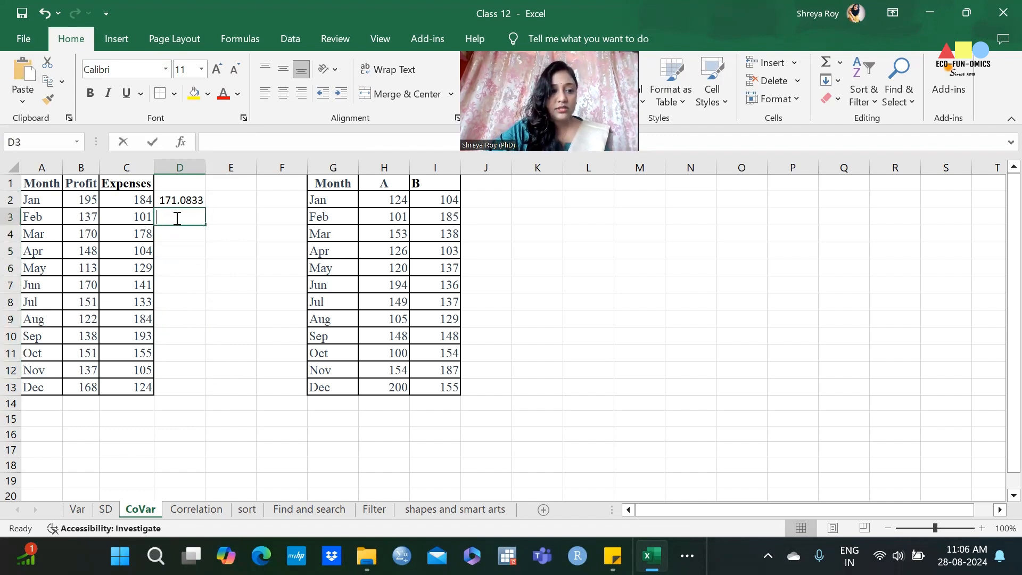
{"action": "type", "text": "="}
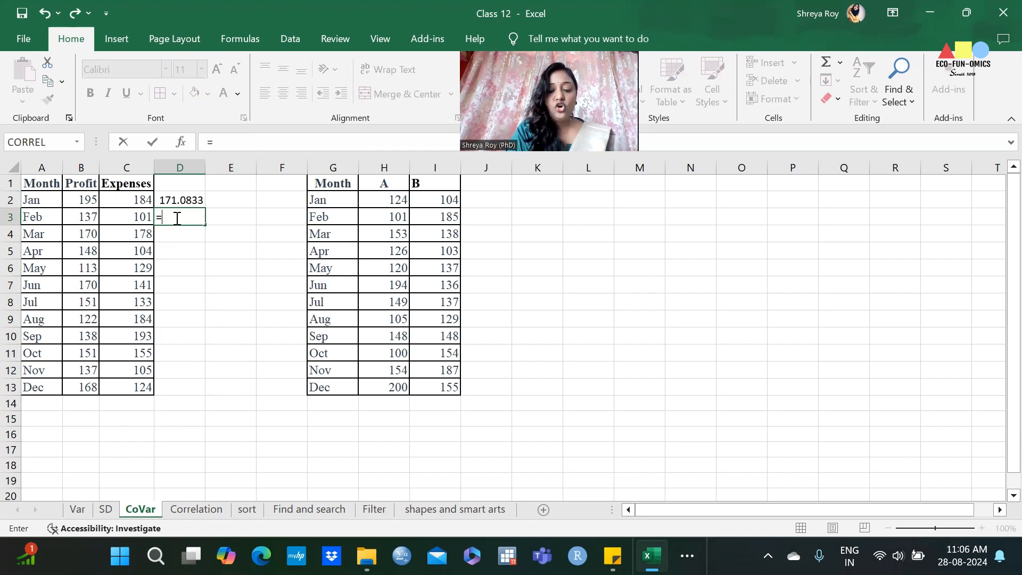
{"action": "type", "text": "cov"}
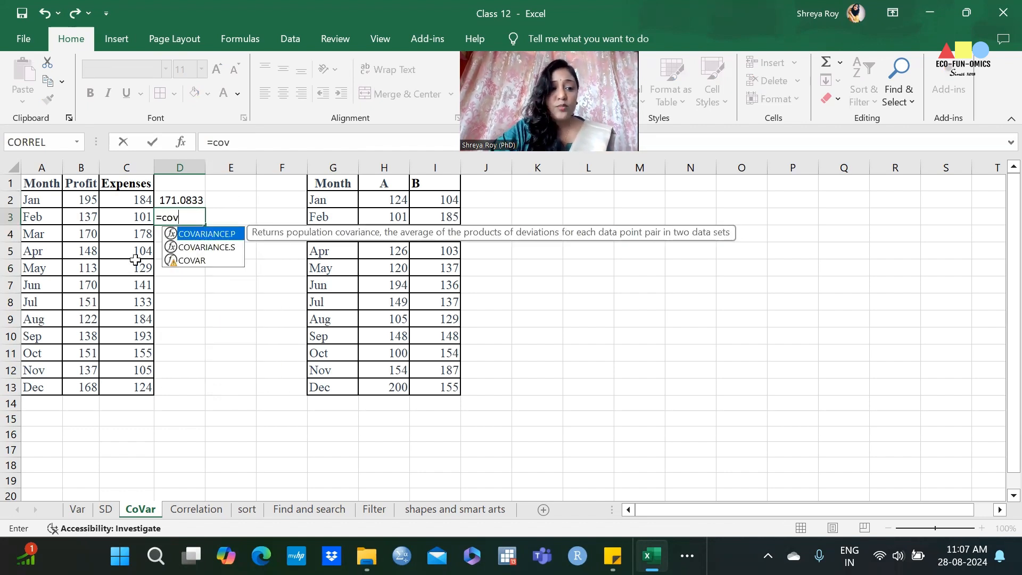
{"action": "double_click", "coordinate": [219, 234]}
{"action": "left_click_drag", "start_coordinate": [95, 195], "coordinate": [91, 393]}
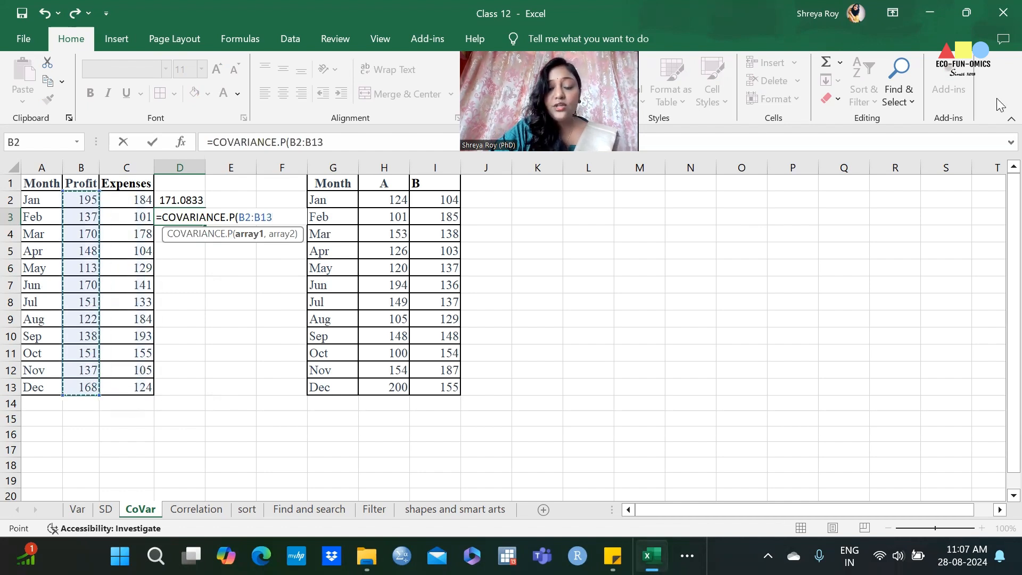
{"action": "type", "text": ","}
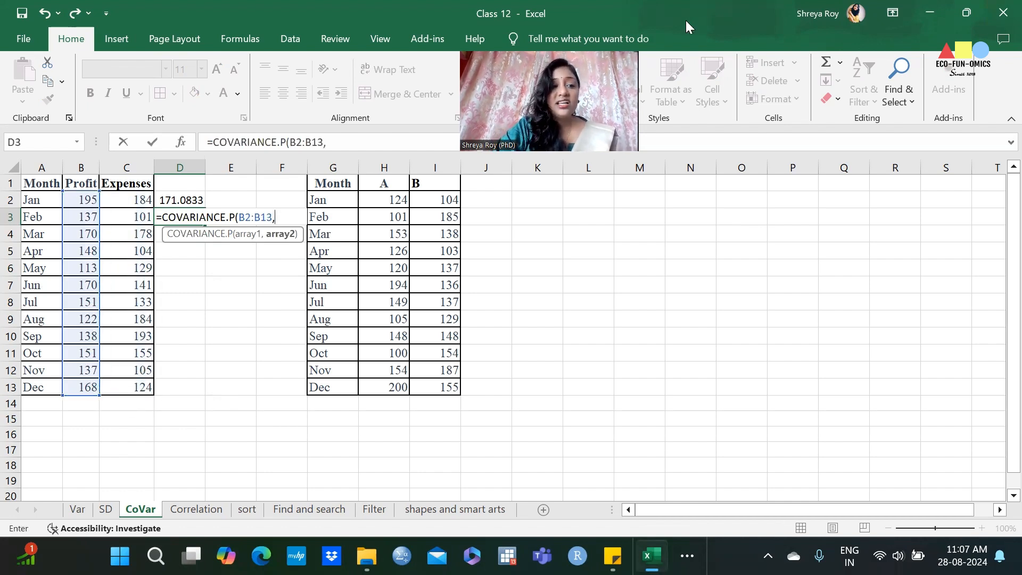
{"action": "left_click_drag", "start_coordinate": [125, 205], "coordinate": [141, 391]}
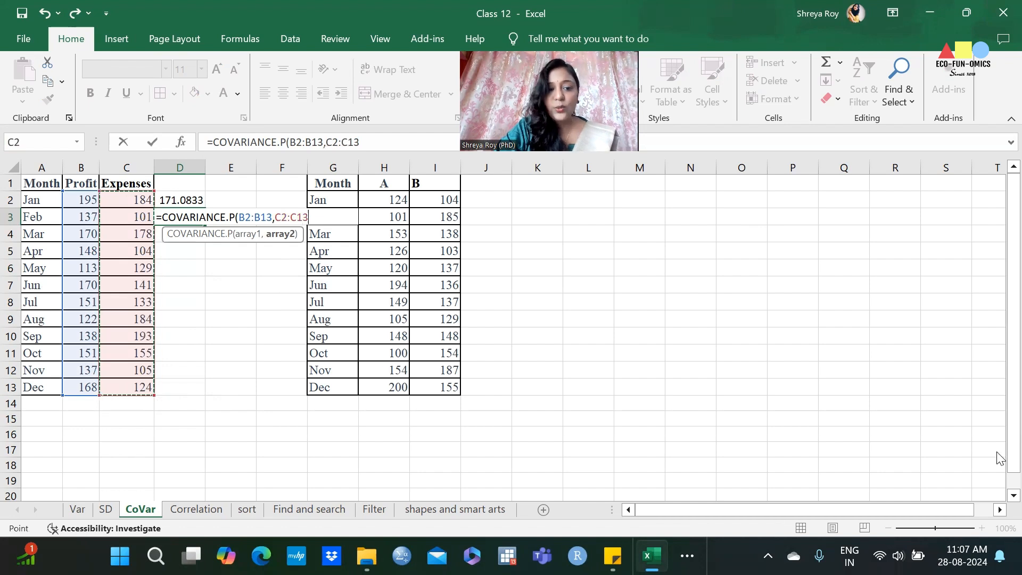
{"action": "type", "text": ")"}
{"action": "key", "text": "Return"}
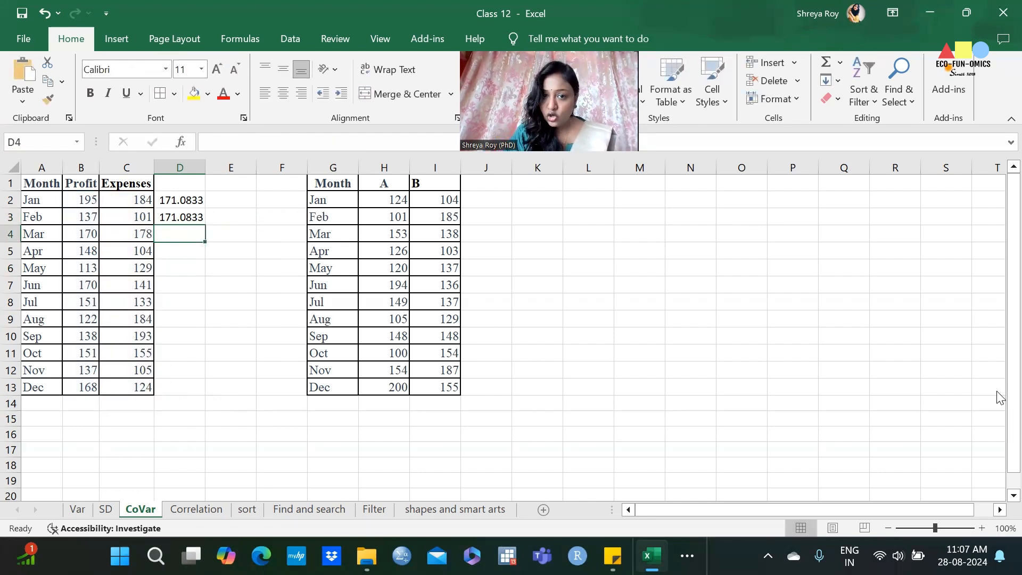
Calculate the sample covariance of January to June Profit and Expenses in cell D4 with =COVARIANCE.S(B2:B7,C2:C7)
{"action": "type", "text": "="}
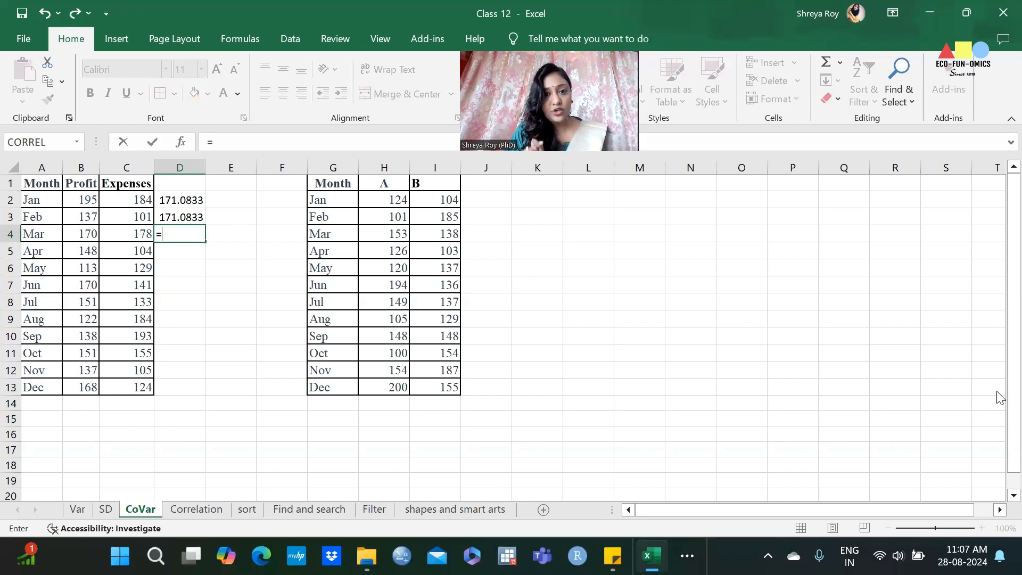
{"action": "type", "text": "cov"}
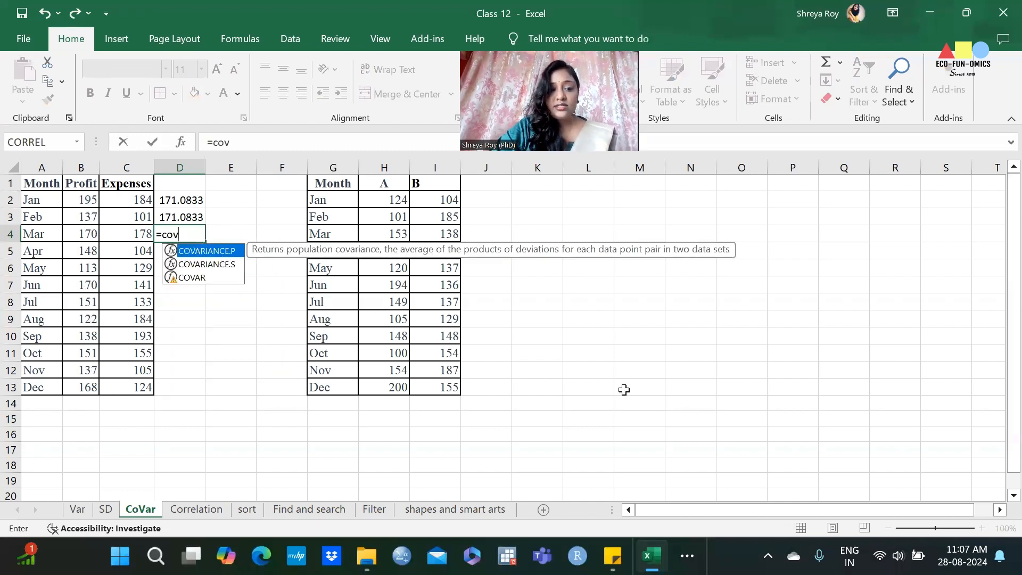
{"action": "double_click", "coordinate": [234, 264]}
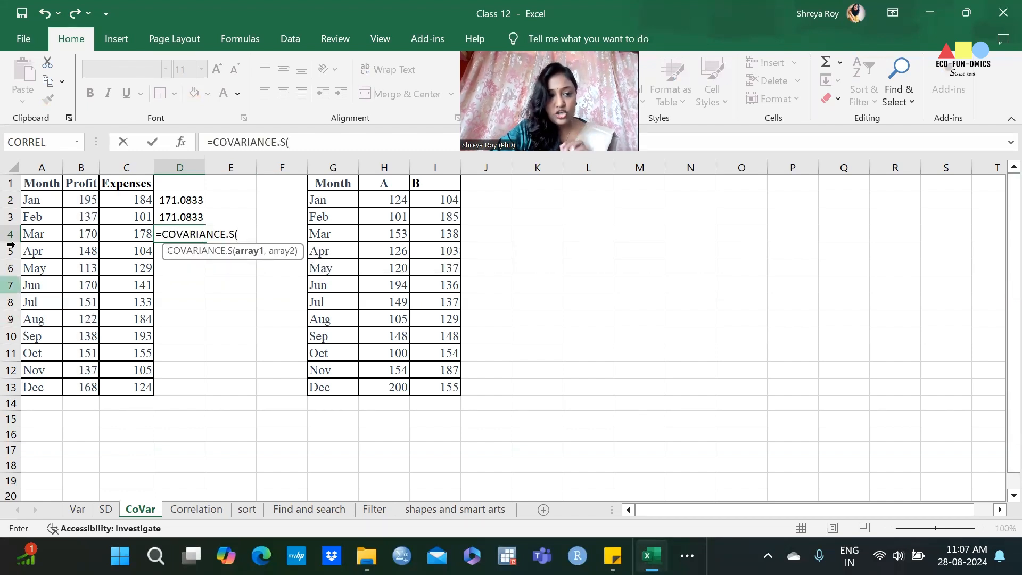
{"action": "left_click_drag", "start_coordinate": [87, 200], "coordinate": [89, 292]}
{"action": "type", "text": ","}
{"action": "left_click_drag", "start_coordinate": [147, 200], "coordinate": [147, 284]}
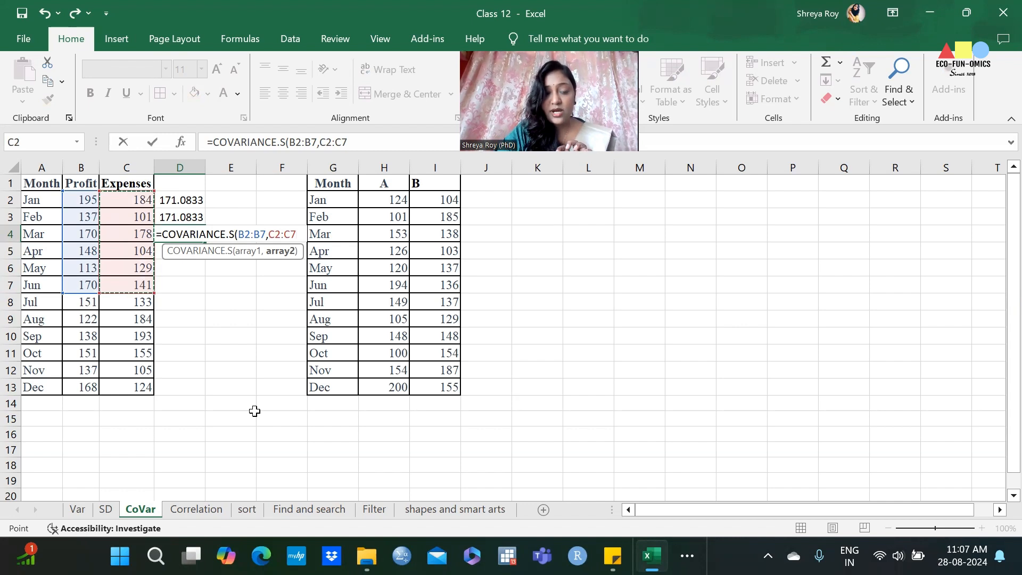
{"action": "type", "text": ")"}
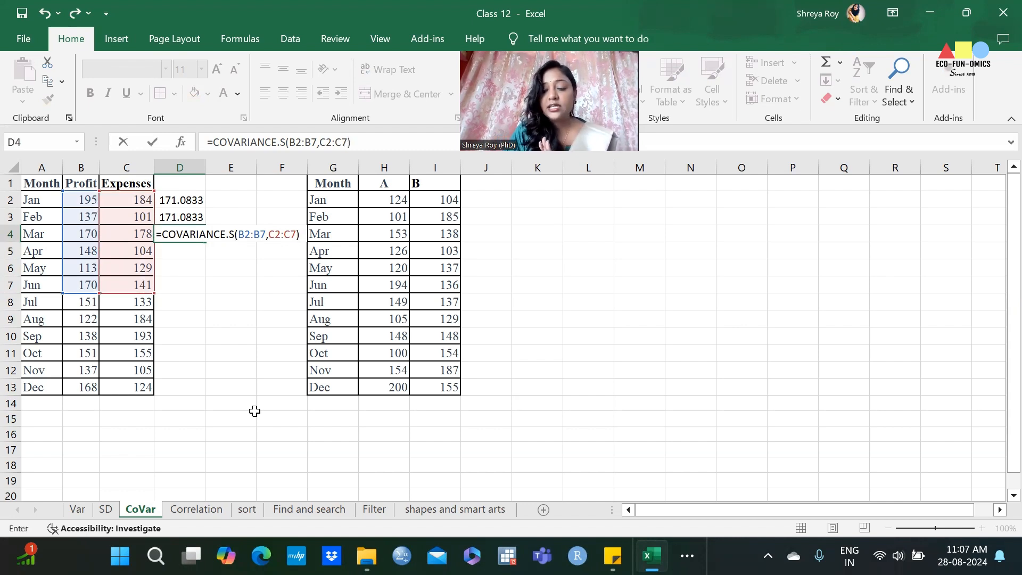
{"action": "key", "text": "Return"}
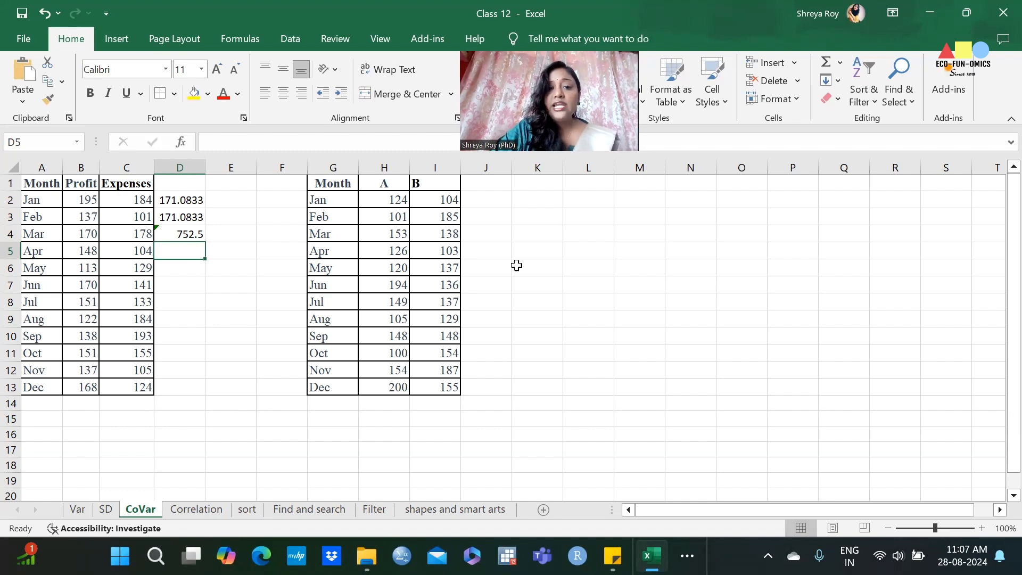
Calculate the population covariance of the full-year A and B data in cell J2 with =COVARIANCE.P(H2:H13,I2:I13)
{"action": "left_click", "coordinate": [500, 213]}
{"action": "left_click", "coordinate": [497, 198]}
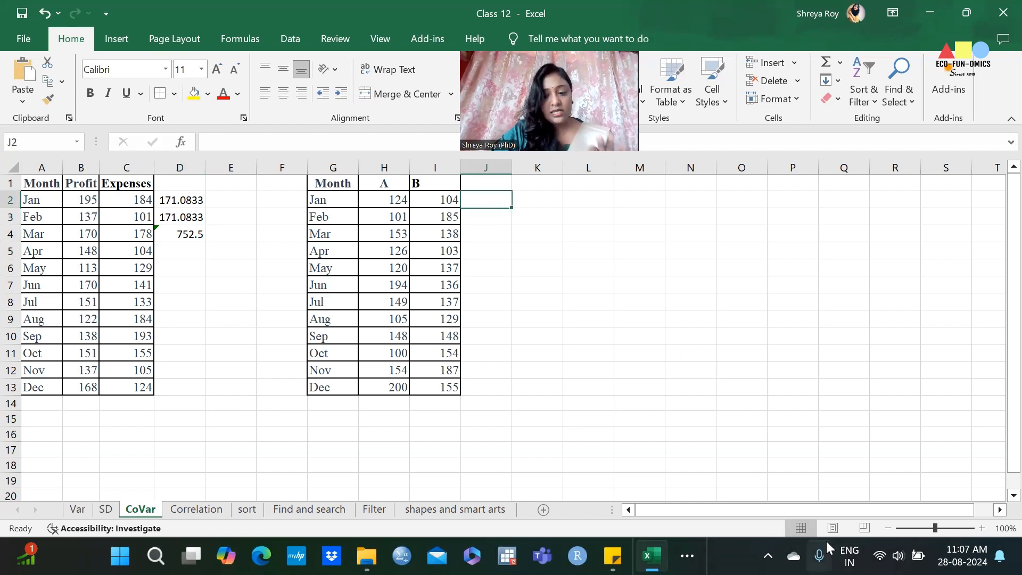
{"action": "type", "text": "=cov"}
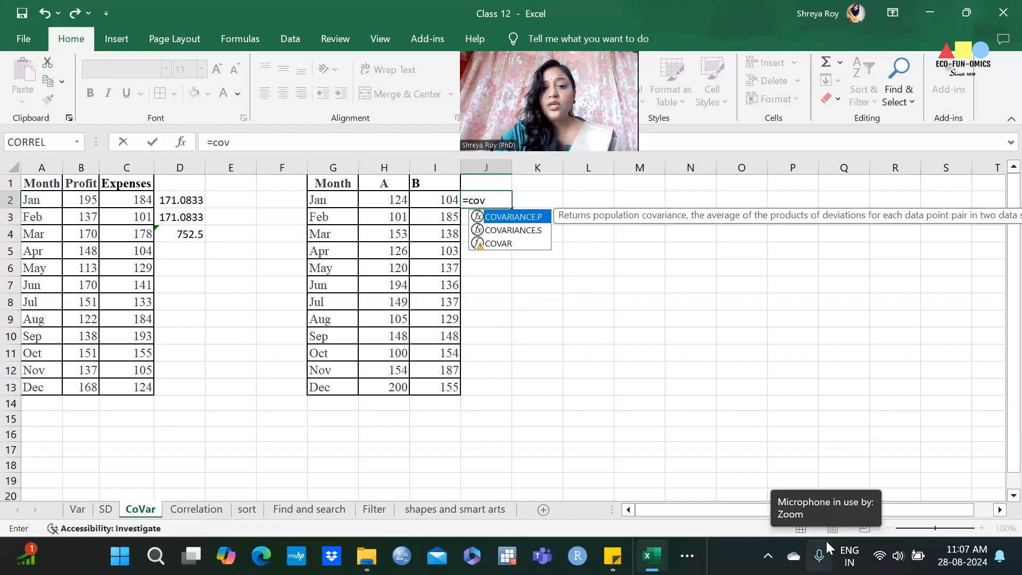
{"action": "double_click", "coordinate": [519, 217]}
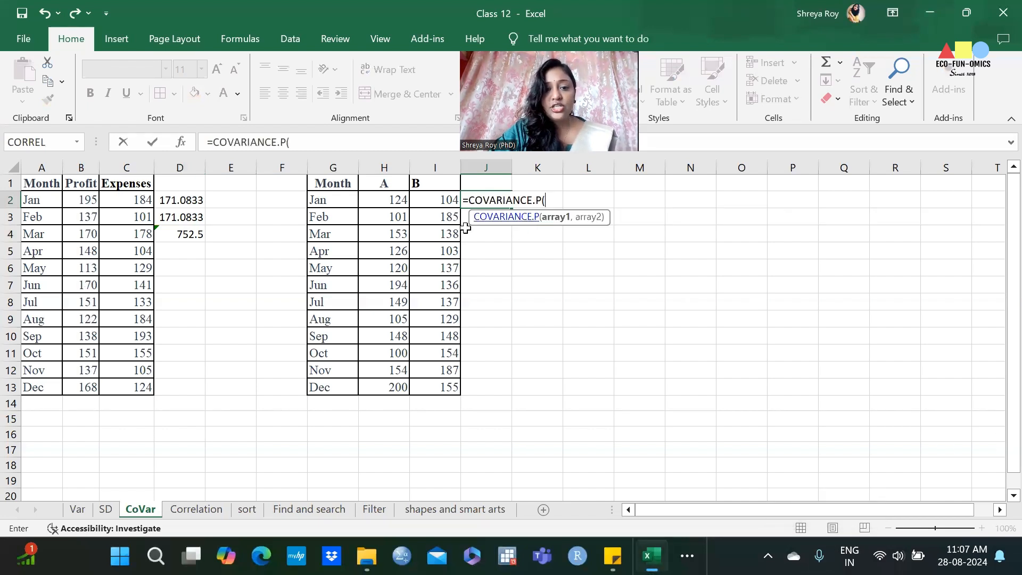
{"action": "left_click_drag", "start_coordinate": [399, 198], "coordinate": [402, 387]}
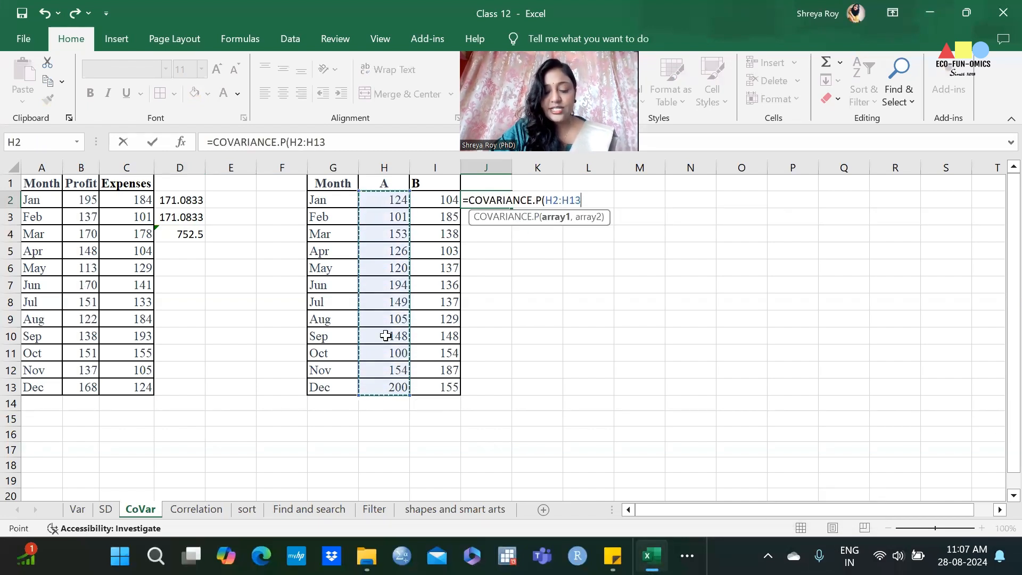
{"action": "type", "text": ","}
{"action": "left_click_drag", "start_coordinate": [448, 199], "coordinate": [444, 389]}
{"action": "type", "text": ")"}
{"action": "key", "text": "Return"}
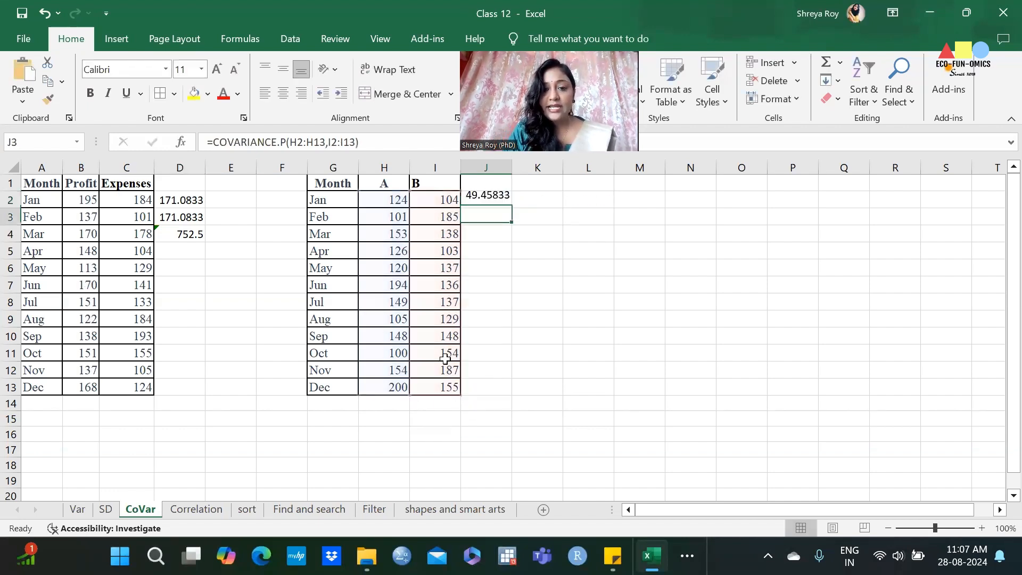
Calculate the sample covariance of January to June A and B data in cell J3 with =COVARIANCE.S(H2:H7,I2:I7)
{"action": "type", "text": "="}
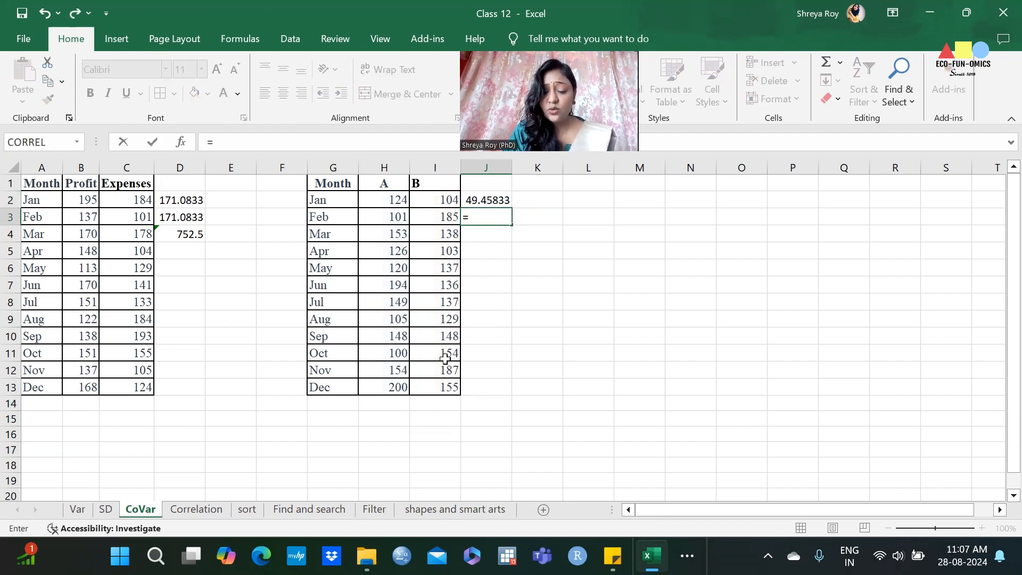
{"action": "type", "text": "cov"}
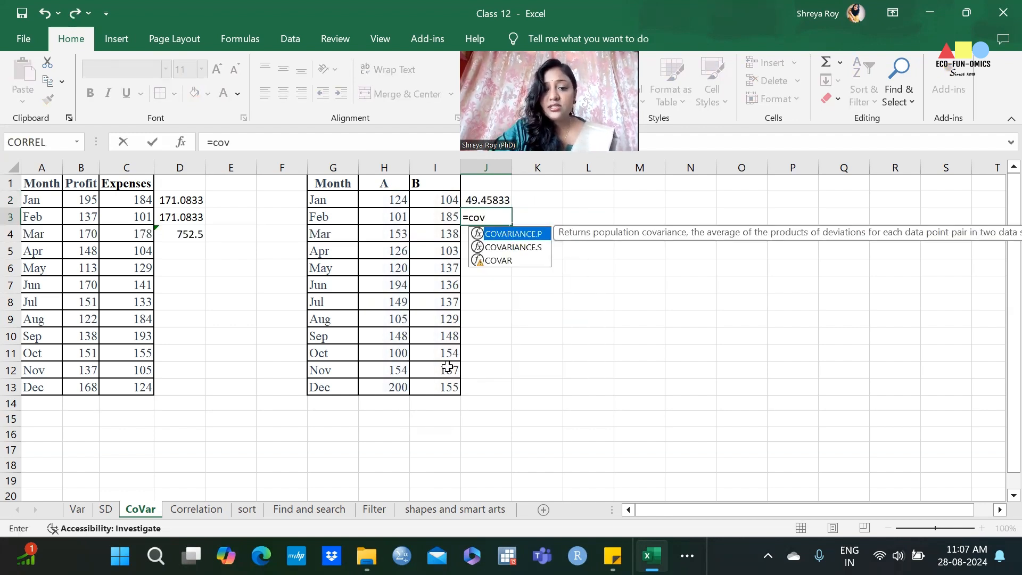
{"action": "key", "text": "Down"}
{"action": "key", "text": "Tab"}
{"action": "left_click_drag", "start_coordinate": [400, 199], "coordinate": [379, 290]}
{"action": "type", "text": ","}
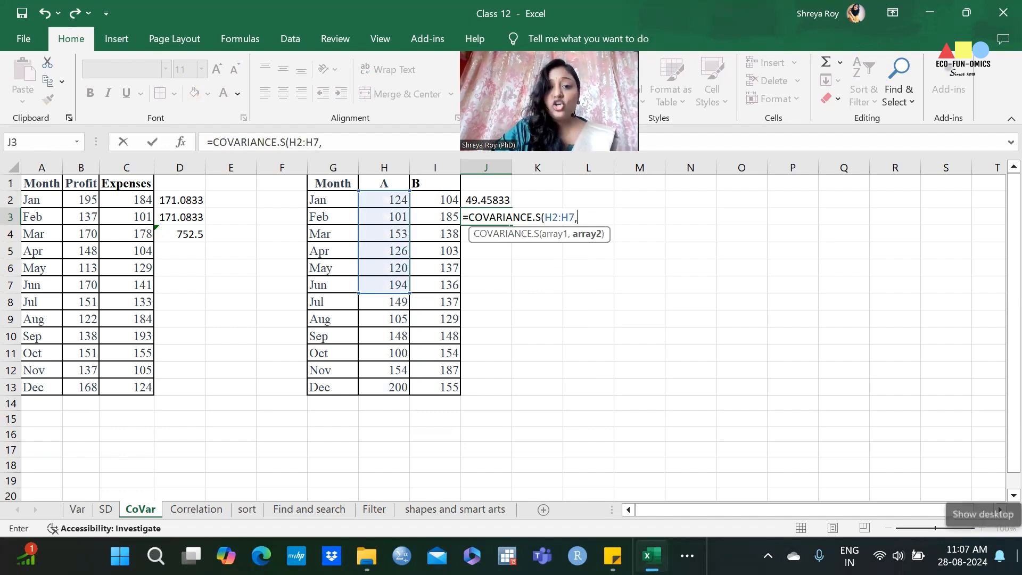
{"action": "left_click_drag", "start_coordinate": [426, 201], "coordinate": [430, 288]}
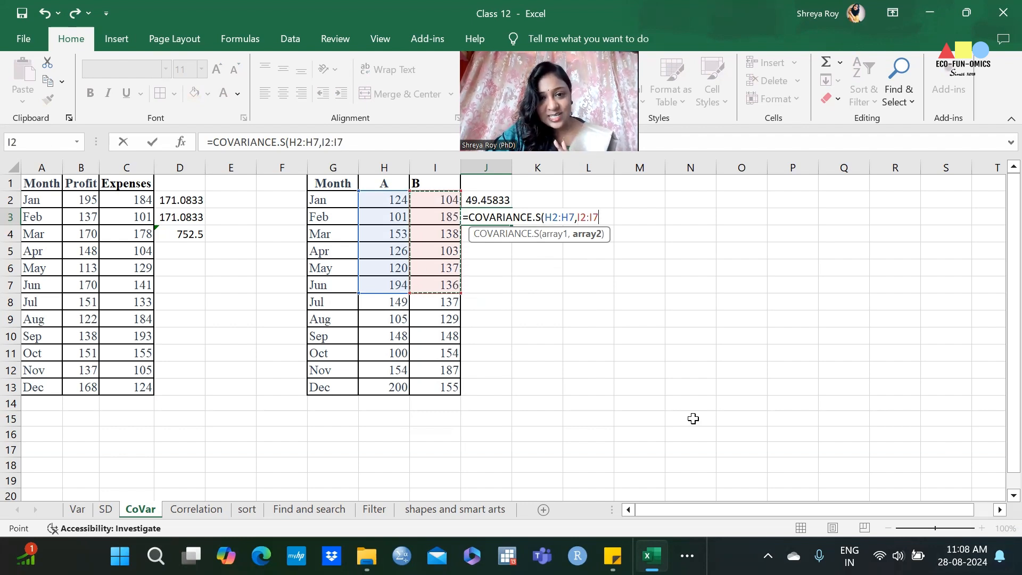
{"action": "type", "text": ")"}
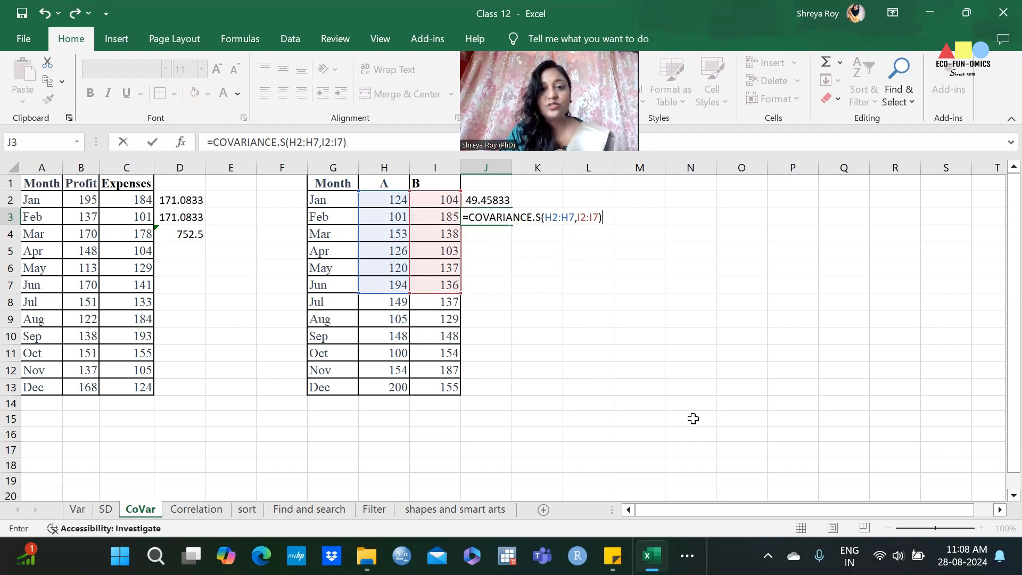
{"action": "key", "text": "Return"}
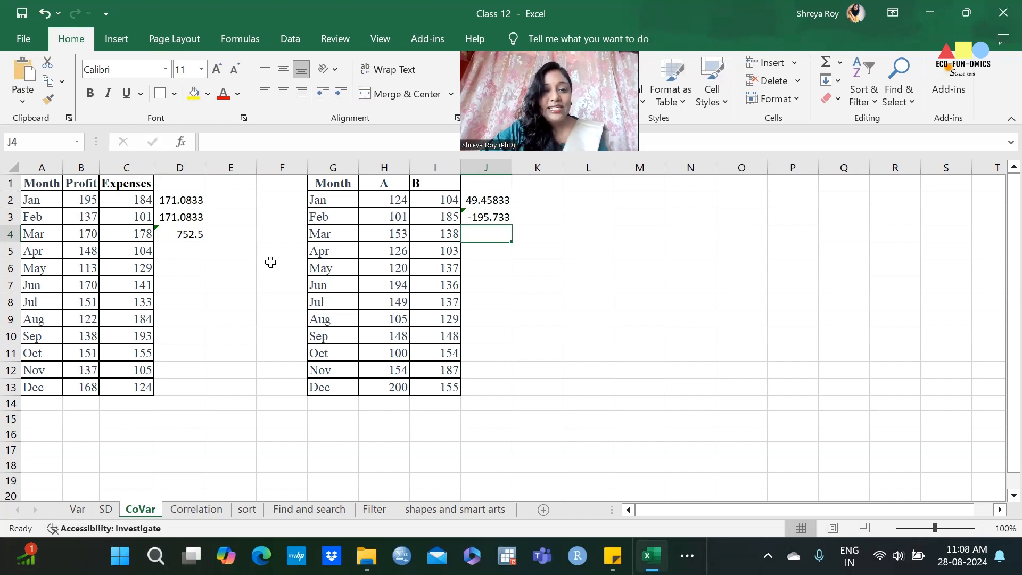
{"action": "left_click", "coordinate": [189, 239]}
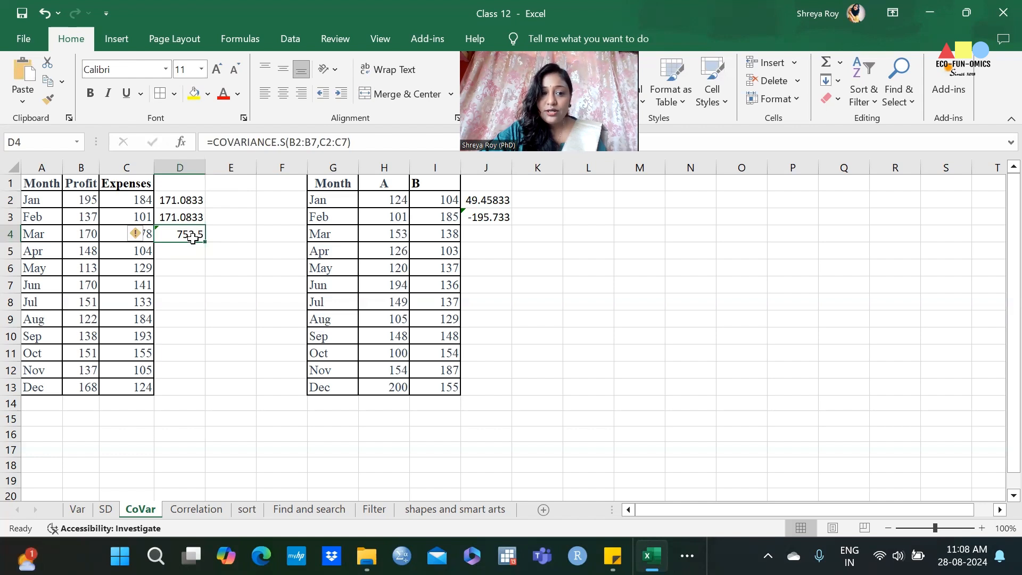
{"action": "left_click", "coordinate": [474, 215]}
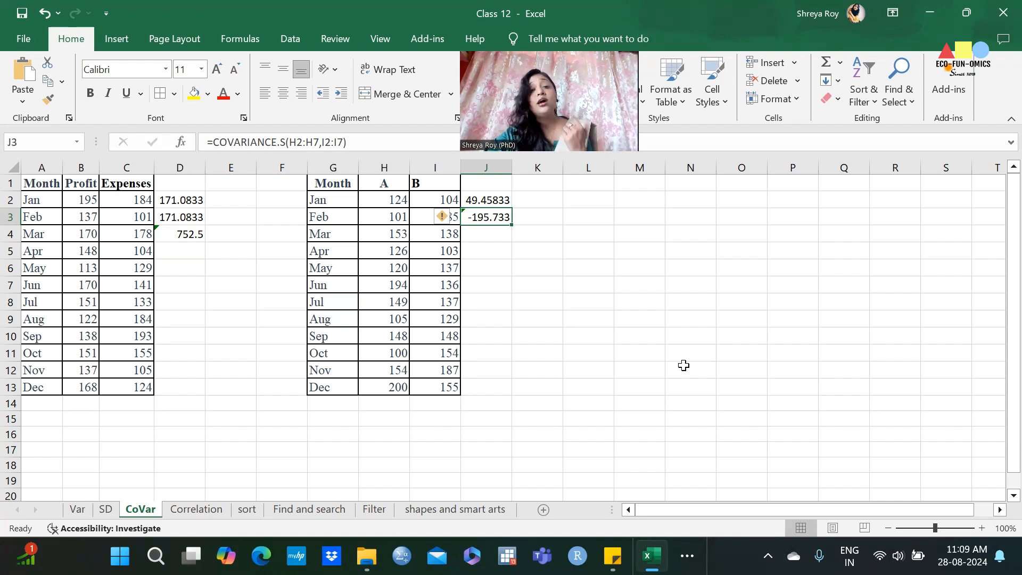
On the Correlation sheet, calculate the Question 1 correlation of Profit and Expenses in cell E2 with =CORREL(C2:C13,D2:D13)
{"action": "left_click", "coordinate": [202, 509]}
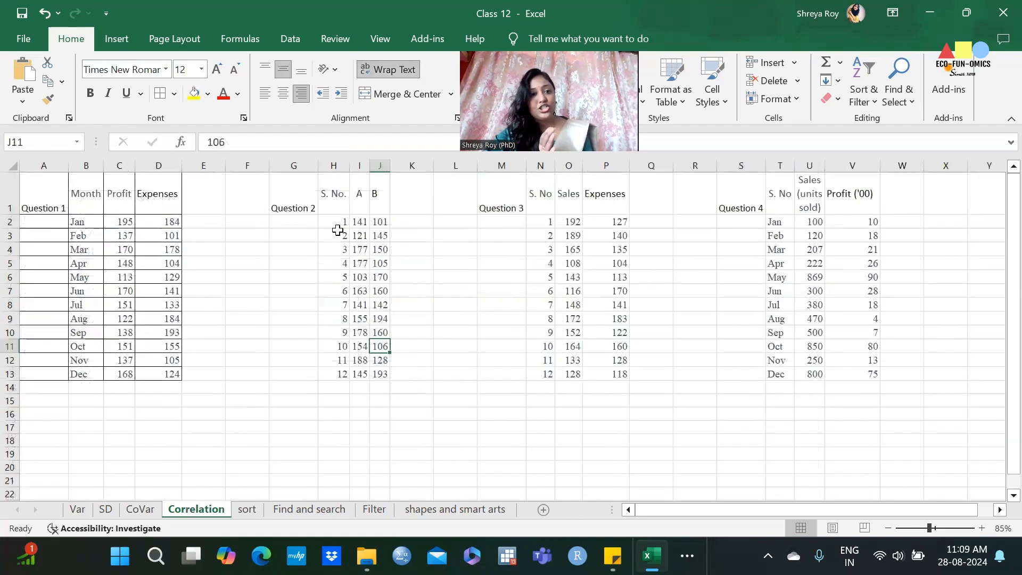
{"action": "left_click", "coordinate": [216, 221]}
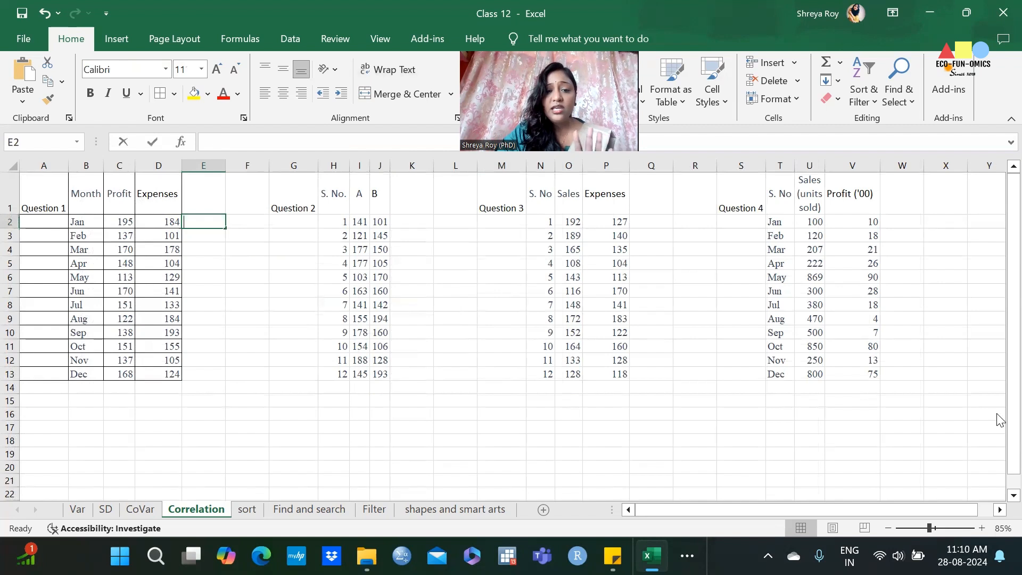
{"action": "type", "text": "=co"}
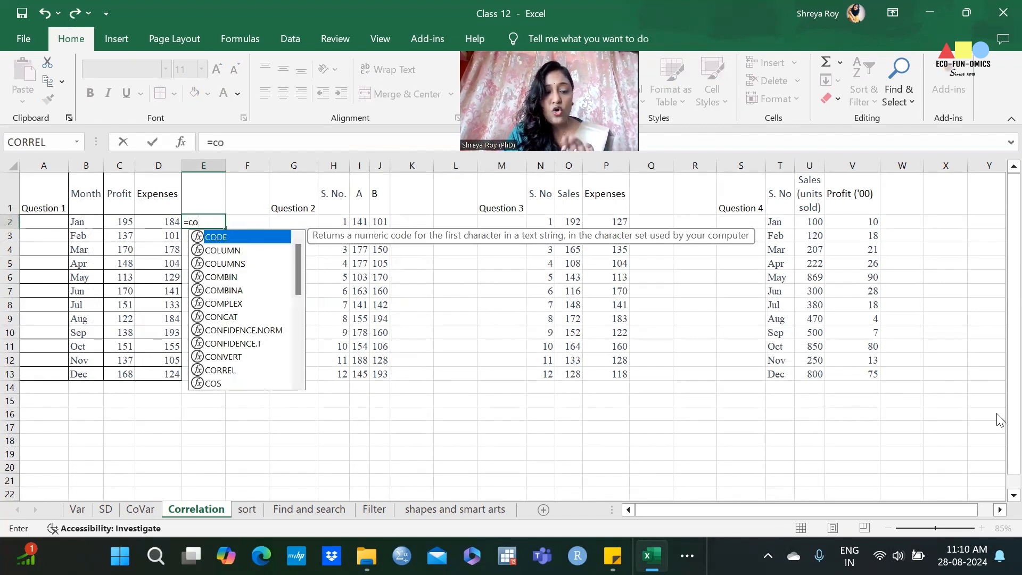
{"action": "type", "text": "rr"}
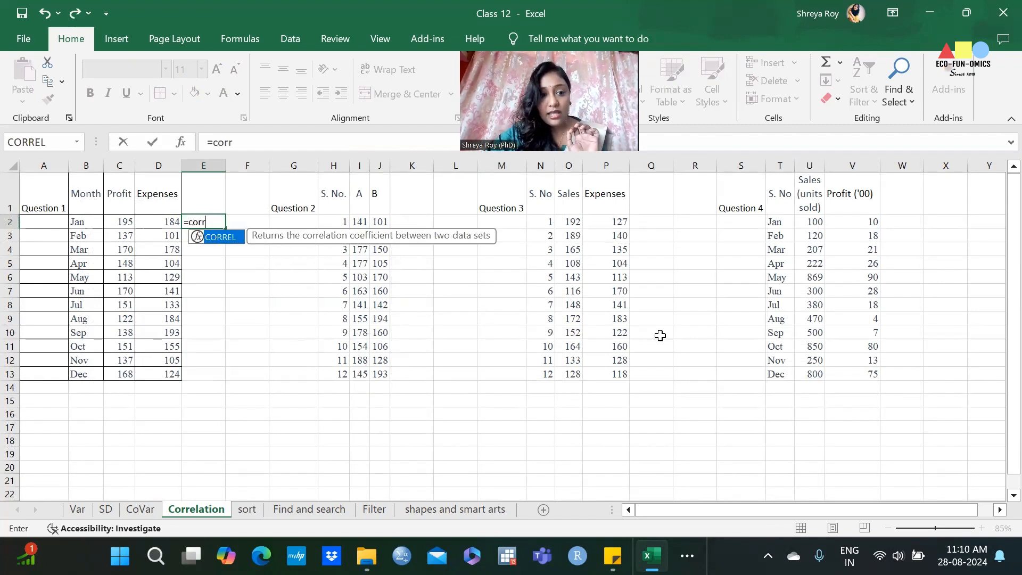
{"action": "double_click", "coordinate": [222, 237]}
{"action": "left_click_drag", "start_coordinate": [113, 225], "coordinate": [136, 384]}
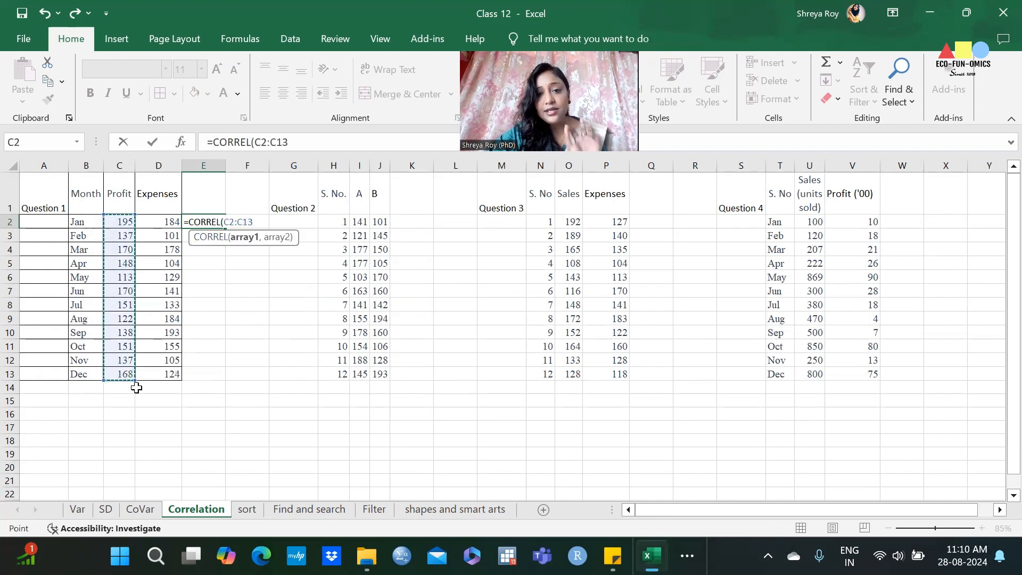
{"action": "type", "text": ","}
{"action": "left_click_drag", "start_coordinate": [162, 224], "coordinate": [159, 376]}
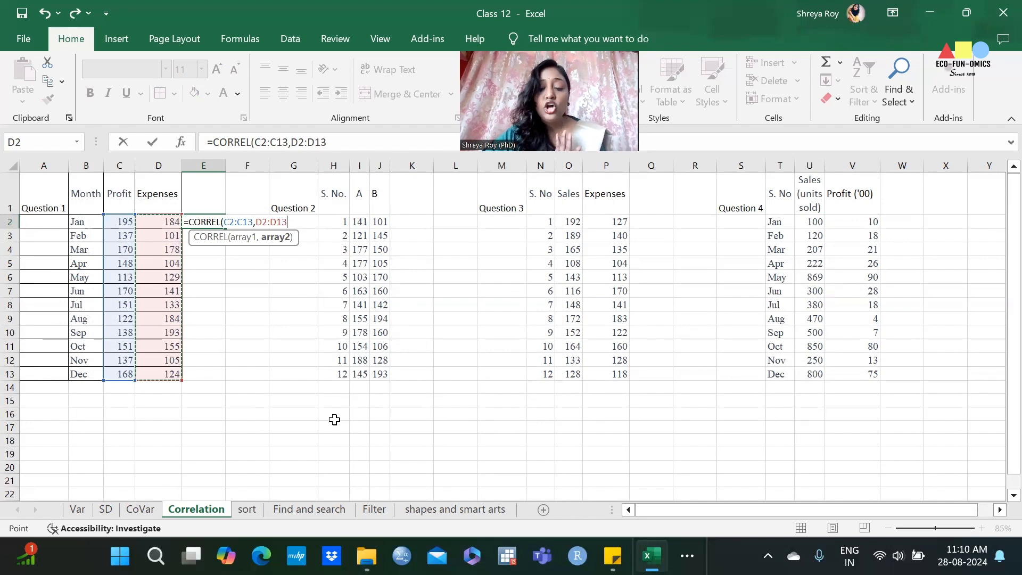
{"action": "type", "text": ")"}
{"action": "key", "text": "Return"}
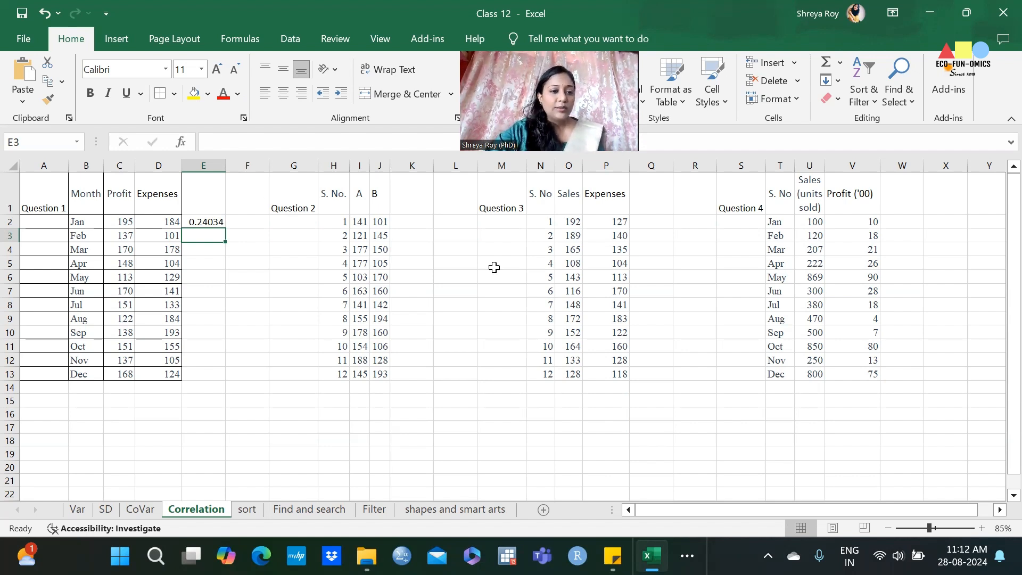
{"action": "left_click", "coordinate": [219, 222]}
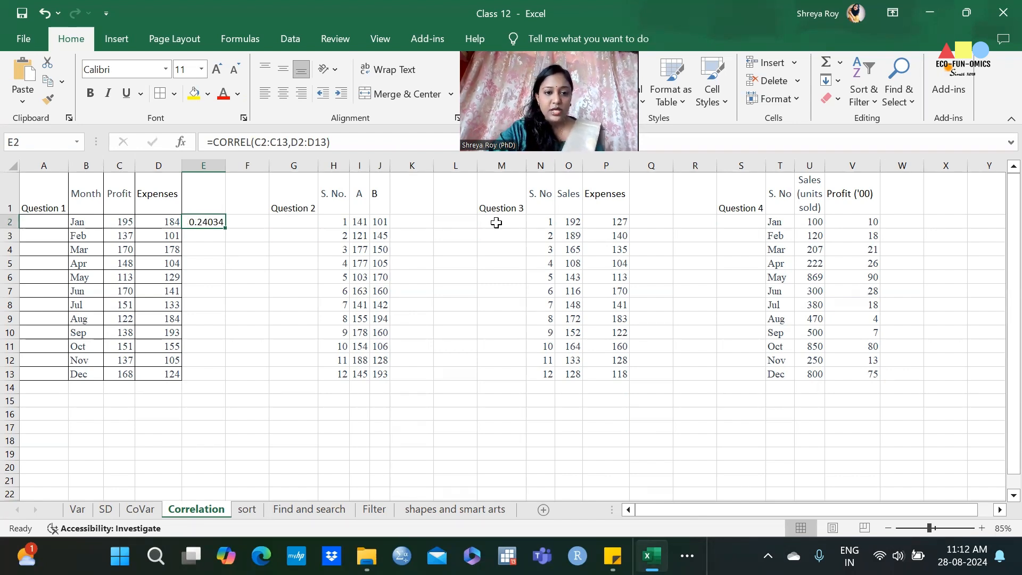
Calculate the Question 3 correlation of Sales and Expenses in cell Q2 with =CORREL(O2:O13,P2:P13)
{"action": "left_click", "coordinate": [420, 220]}
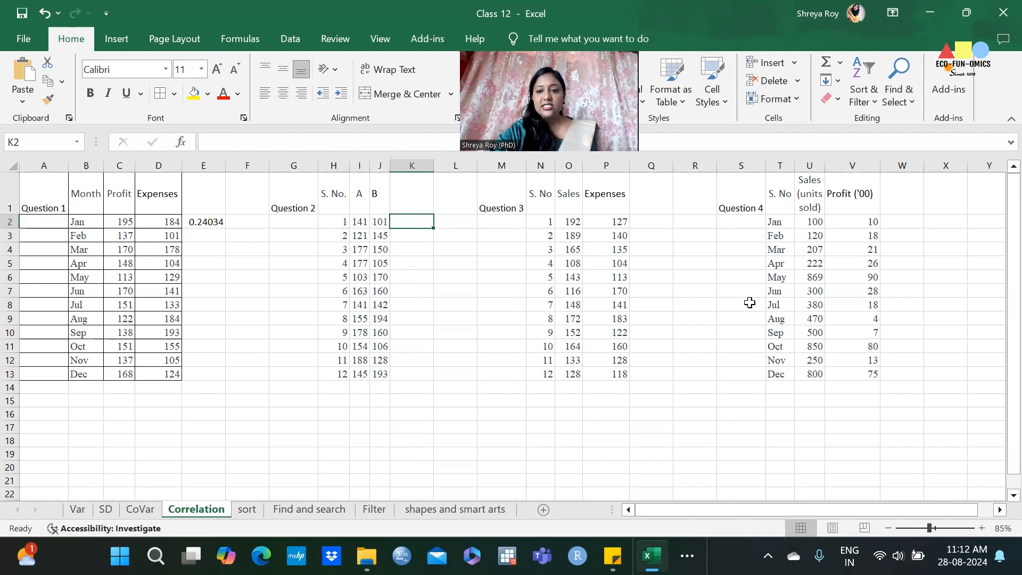
{"action": "left_click", "coordinate": [902, 219]}
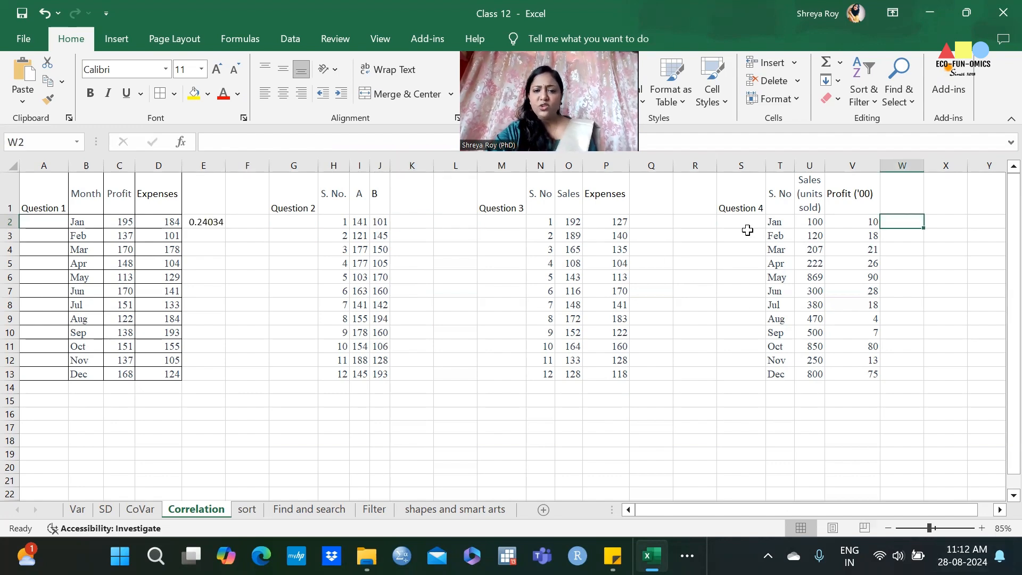
{"action": "left_click", "coordinate": [672, 218]}
{"action": "type", "text": "=corr"}
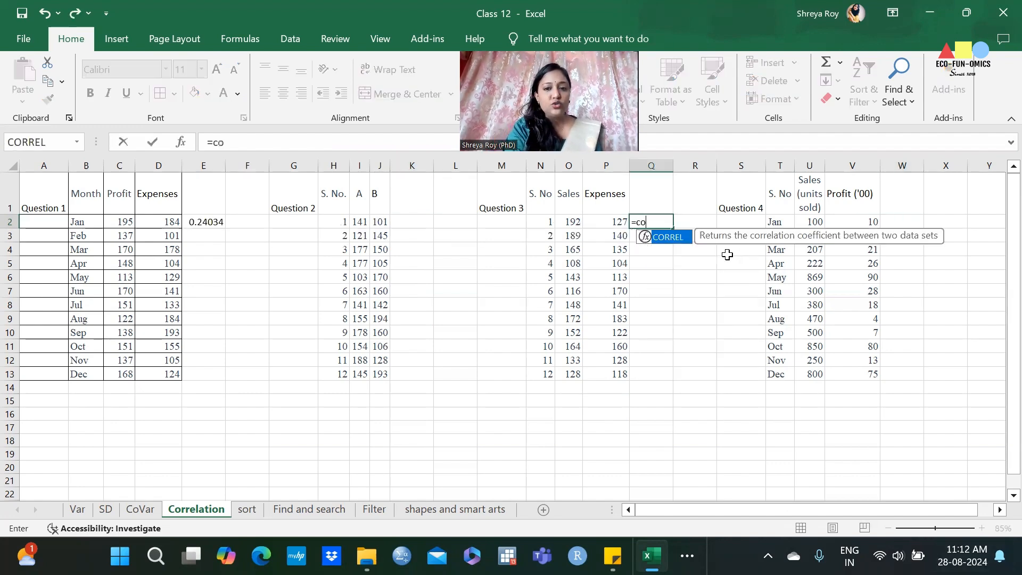
{"action": "double_click", "coordinate": [668, 237]}
{"action": "left_click_drag", "start_coordinate": [561, 220], "coordinate": [568, 375]}
{"action": "type", "text": ","}
{"action": "left_click_drag", "start_coordinate": [612, 222], "coordinate": [608, 374]}
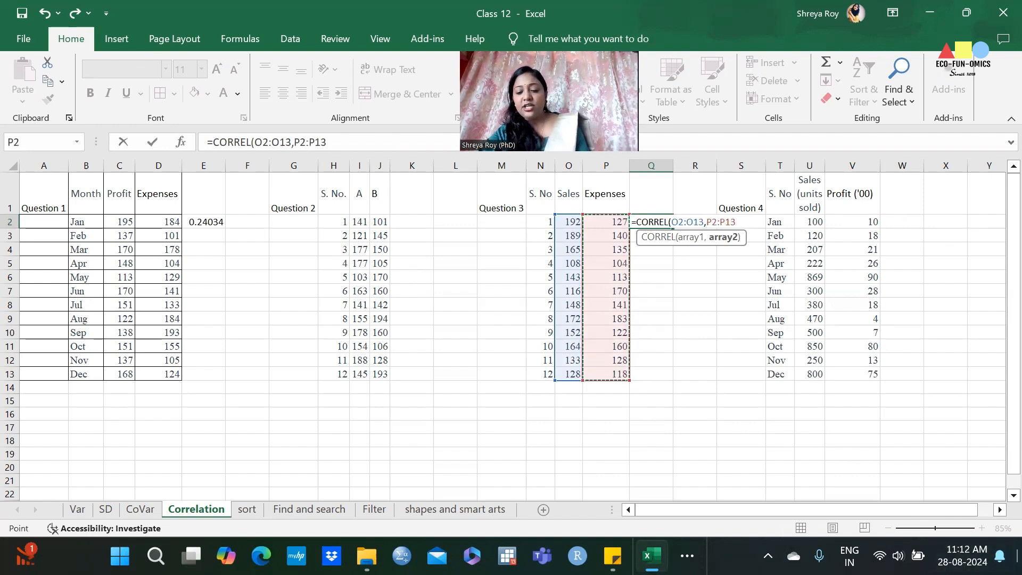
{"action": "type", "text": ")"}
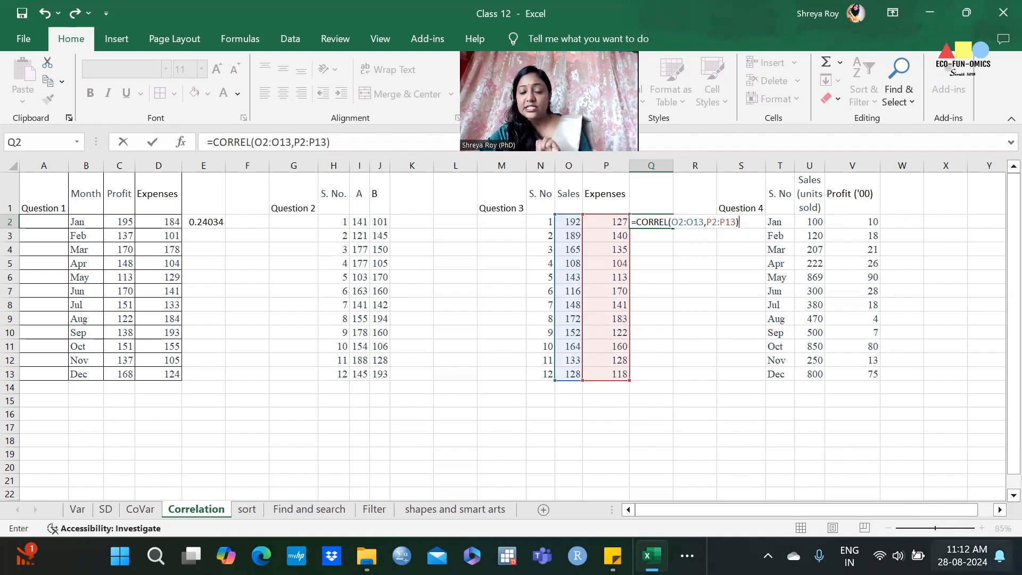
{"action": "key", "text": "Return"}
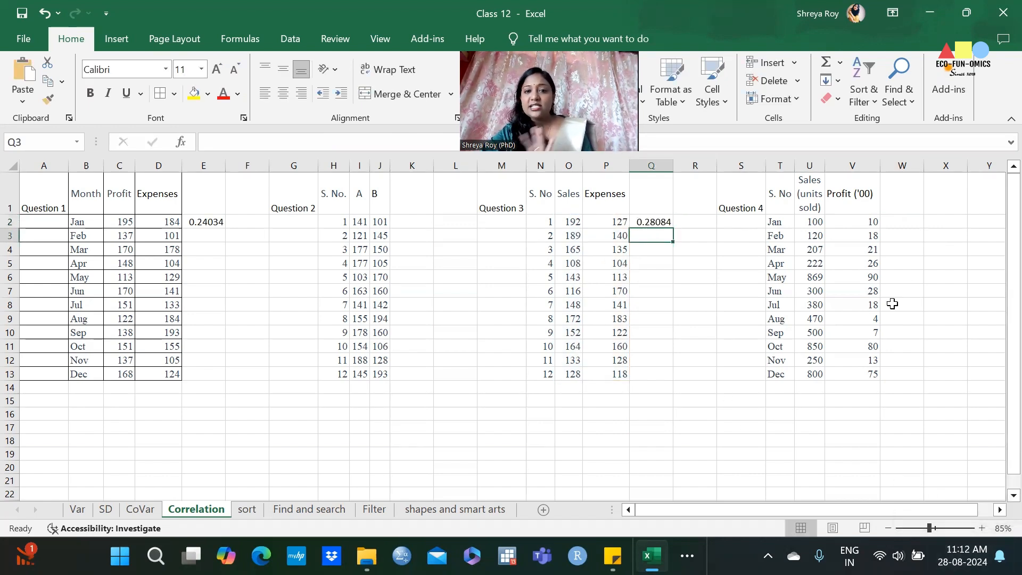
Calculate the Question 4 correlation of units sold and Profit in cell W2 with =CORREL(U2:U13,V2:V13)
{"action": "left_click", "coordinate": [903, 222]}
{"action": "type", "text": "corr"}
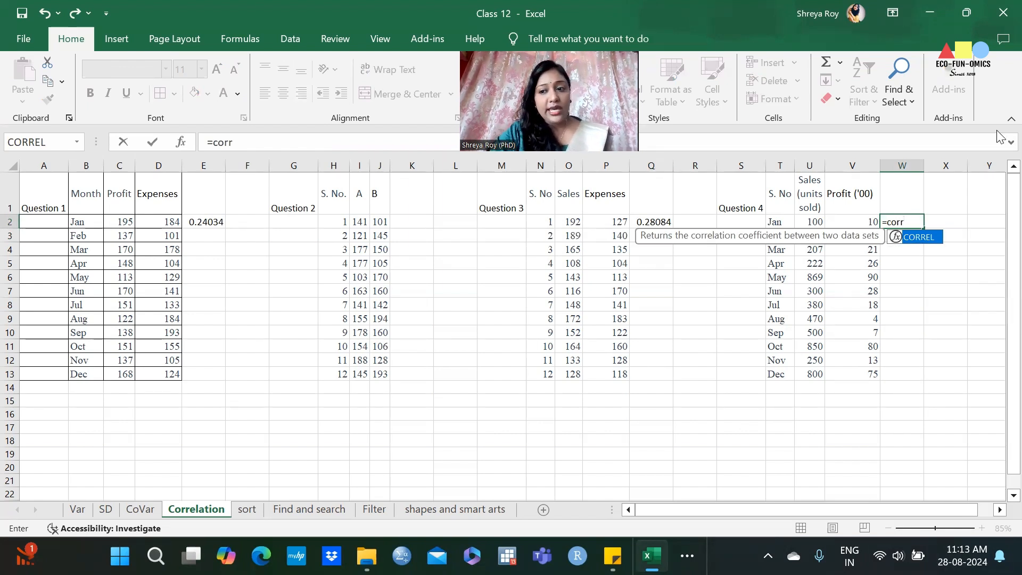
{"action": "double_click", "coordinate": [918, 236]}
{"action": "left_click_drag", "start_coordinate": [805, 221], "coordinate": [810, 373]}
{"action": "type", "text": ","}
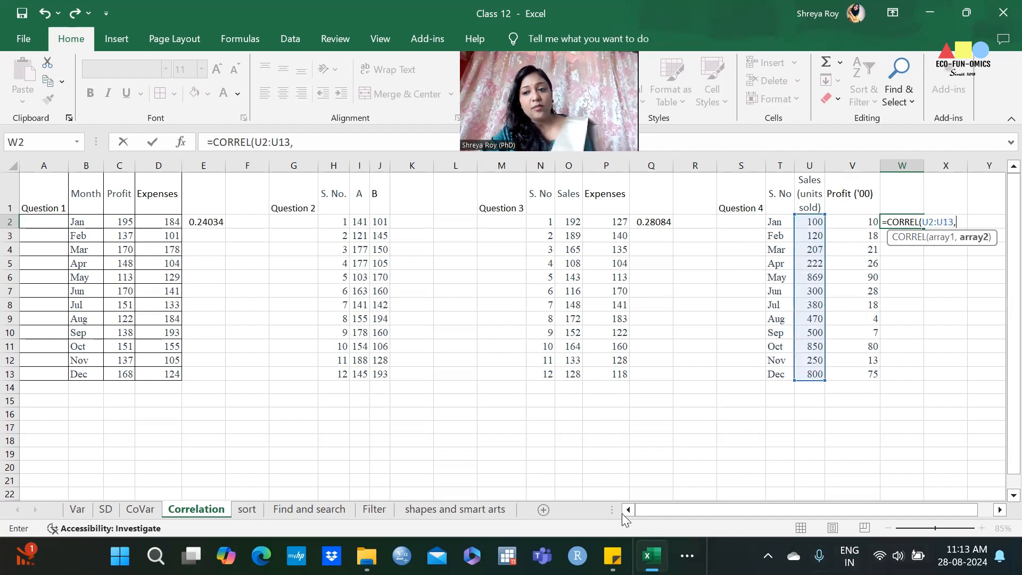
{"action": "left_click_drag", "start_coordinate": [862, 222], "coordinate": [869, 374]}
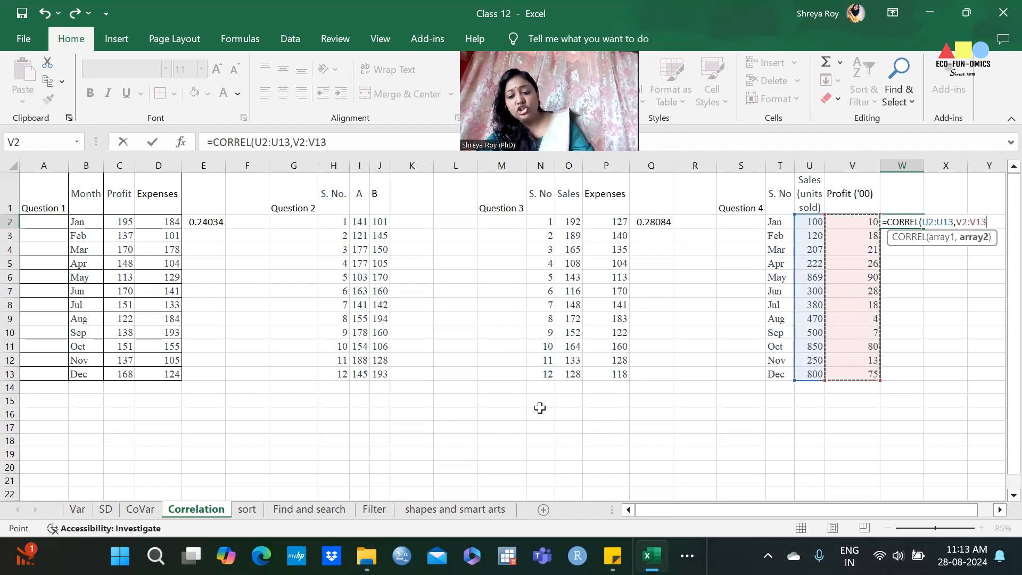
{"action": "type", "text": ")"}
{"action": "key", "text": "Return"}
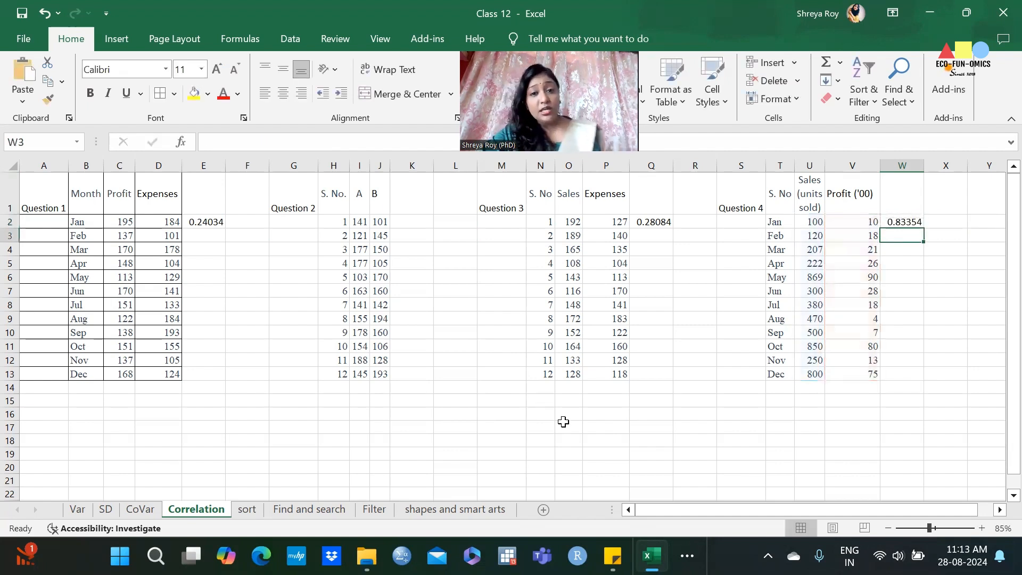